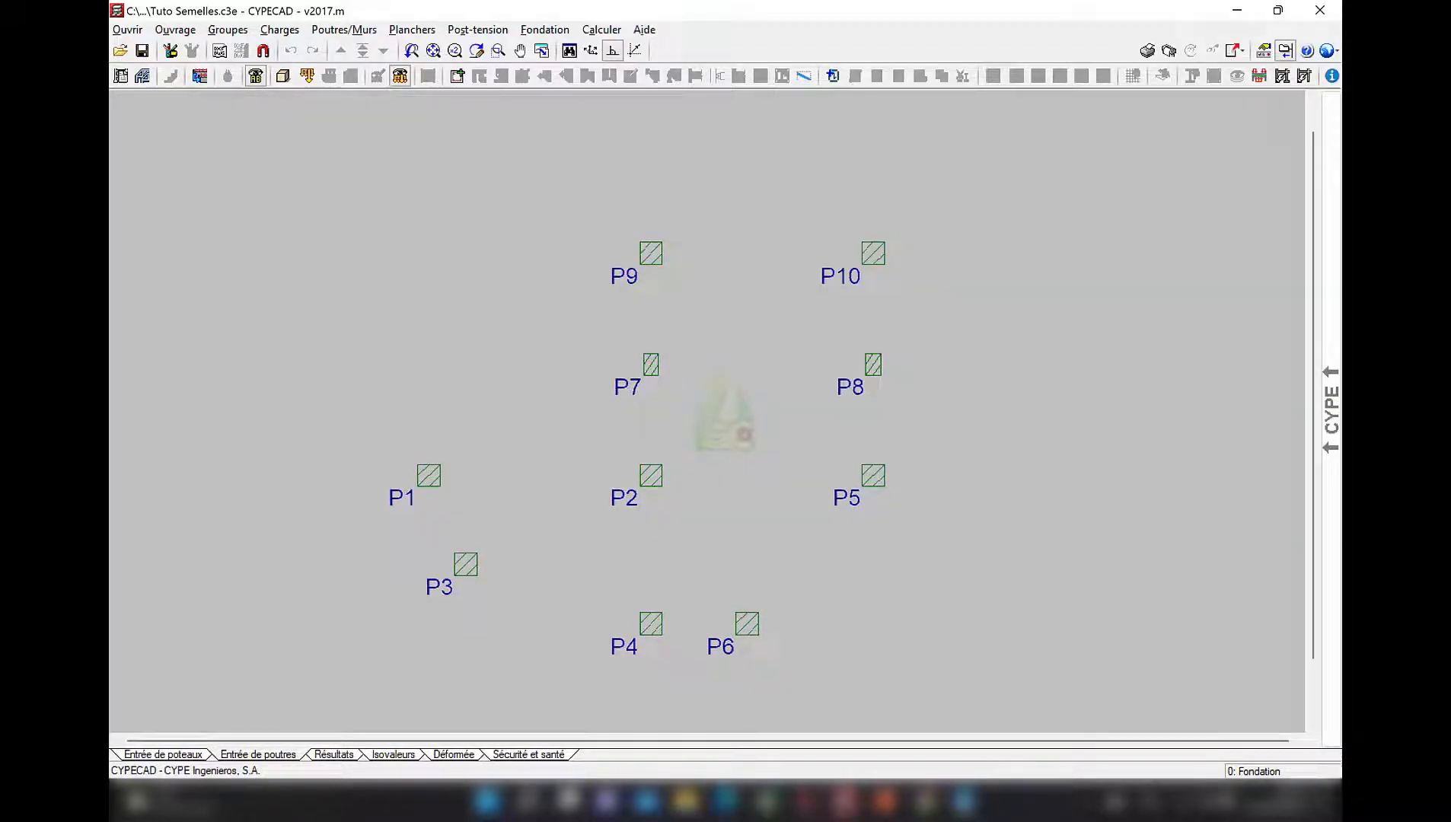
# - Start a new foundation element for a single column as a reinforced concrete footing, and check the available footing types
pyautogui.click(544, 29)
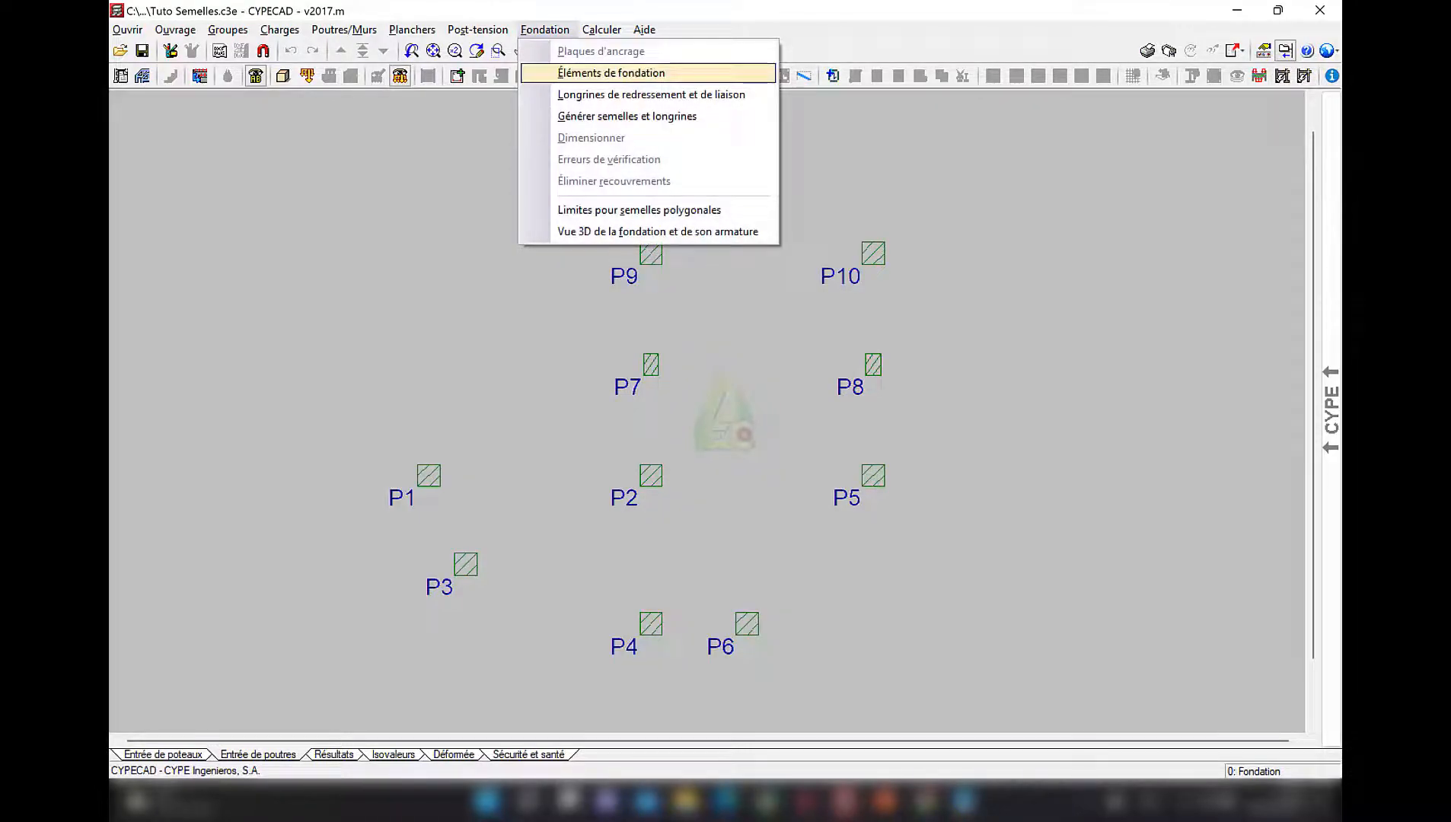
pyautogui.click(612, 74)
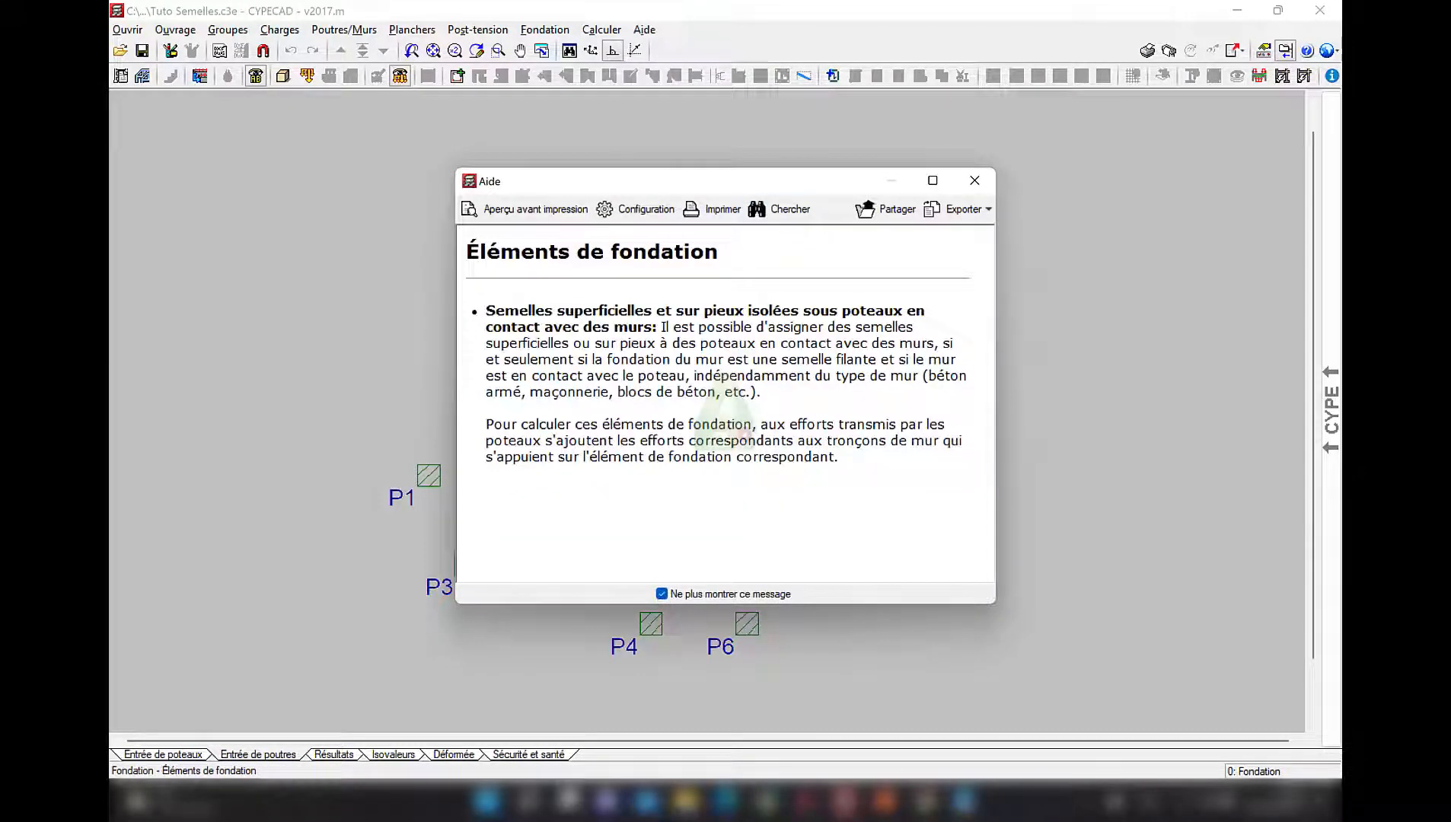
pyautogui.click(973, 180)
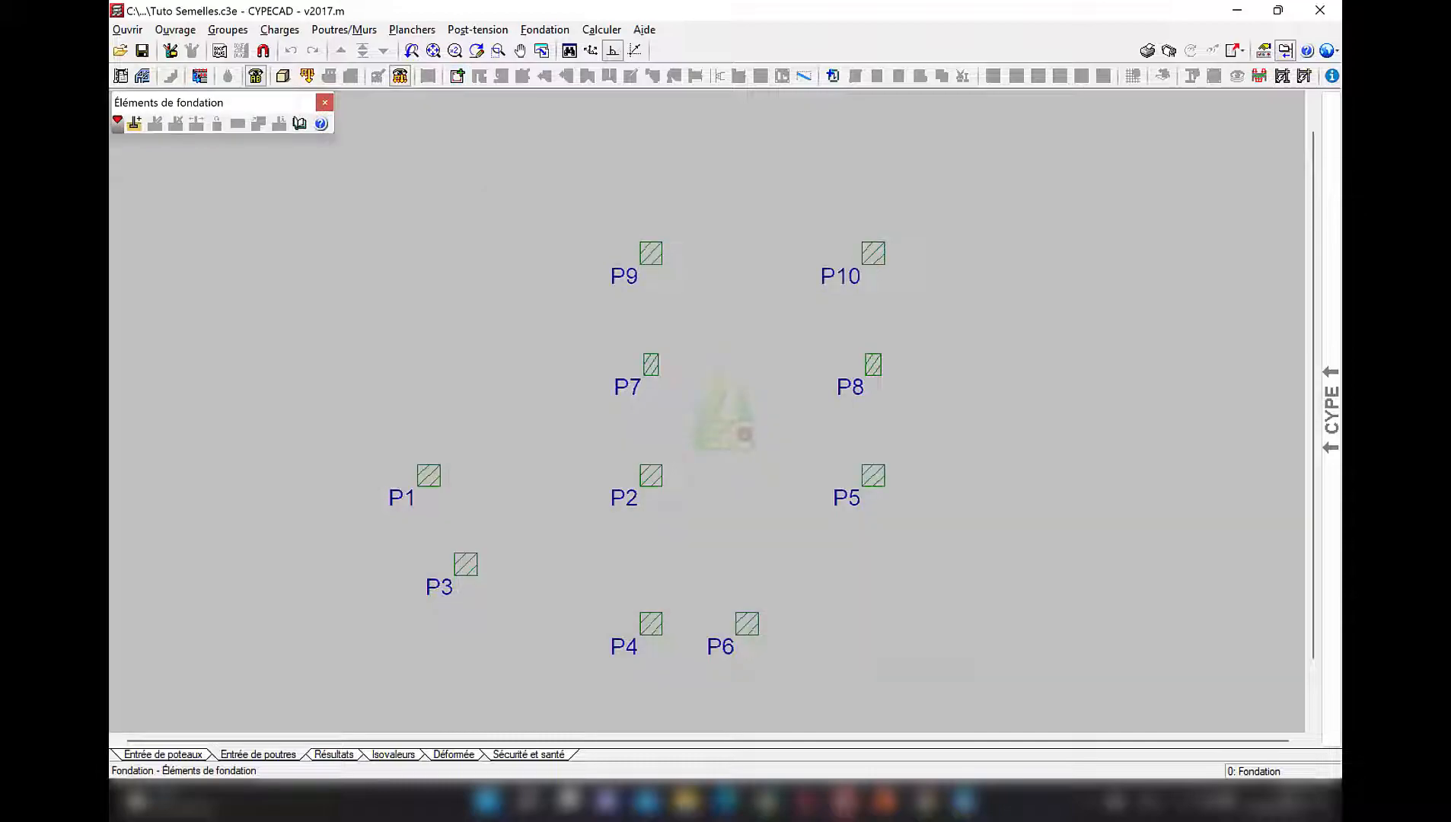
pyautogui.click(117, 124)
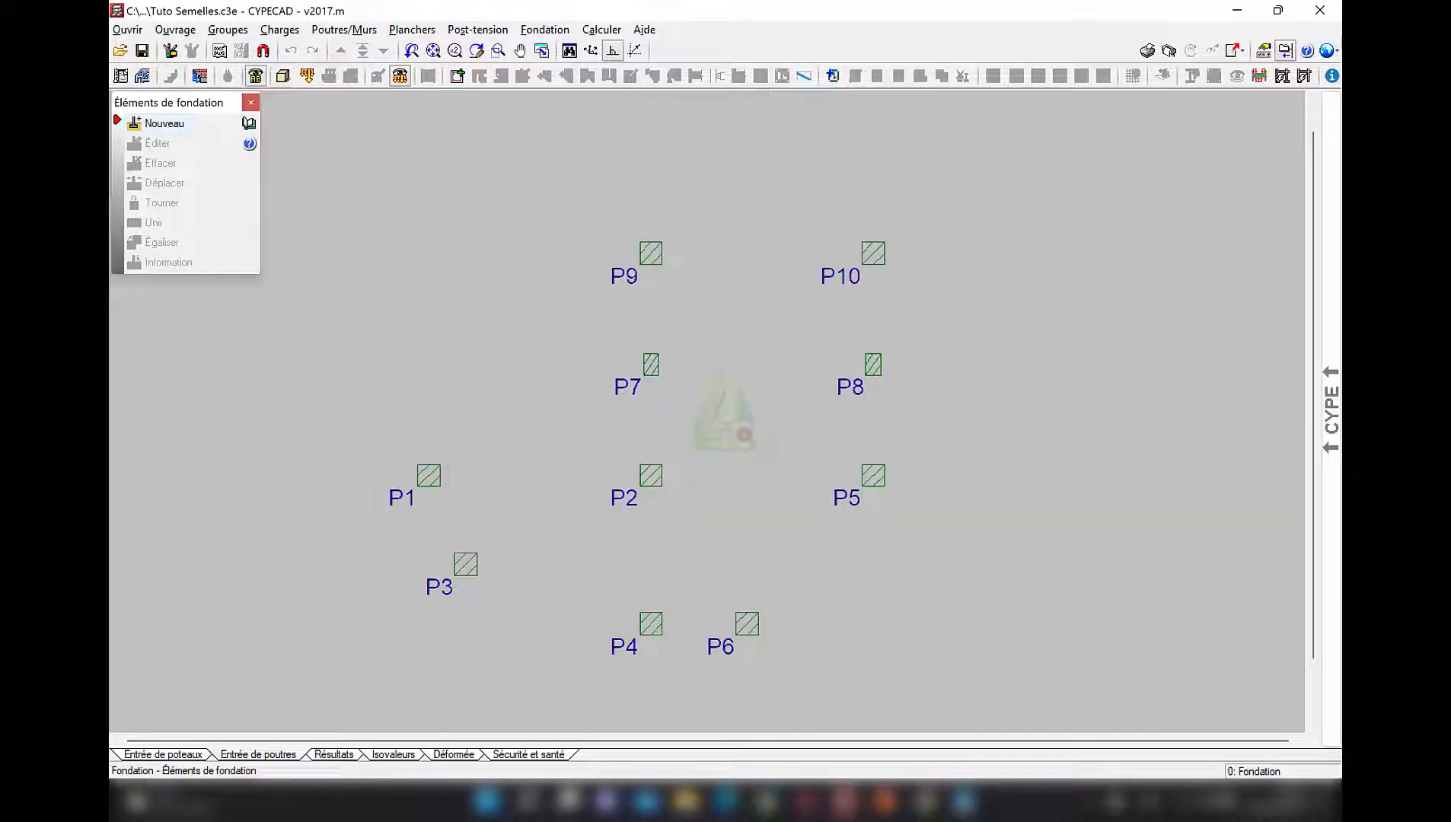
pyautogui.click(160, 124)
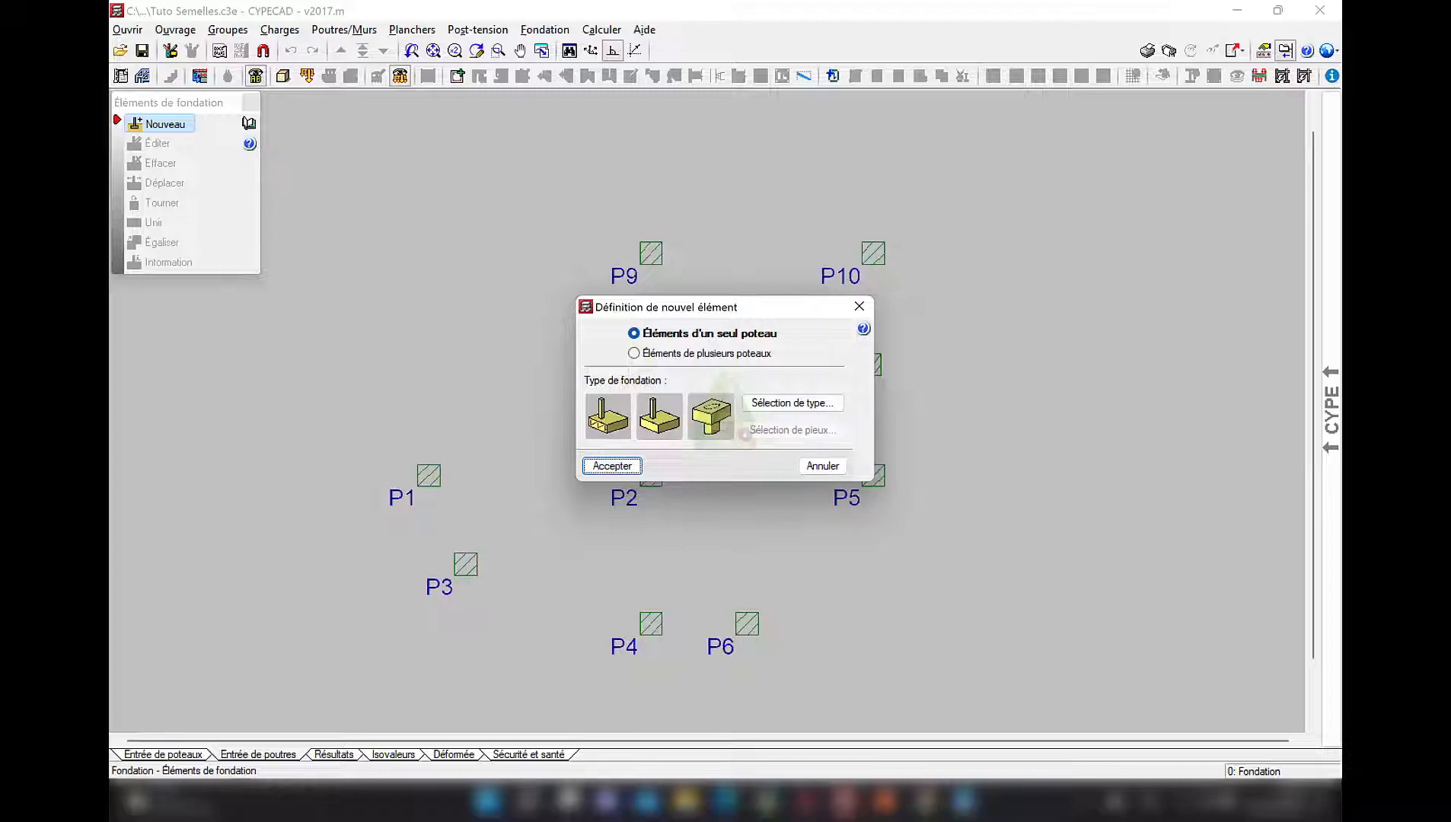
pyautogui.click(607, 415)
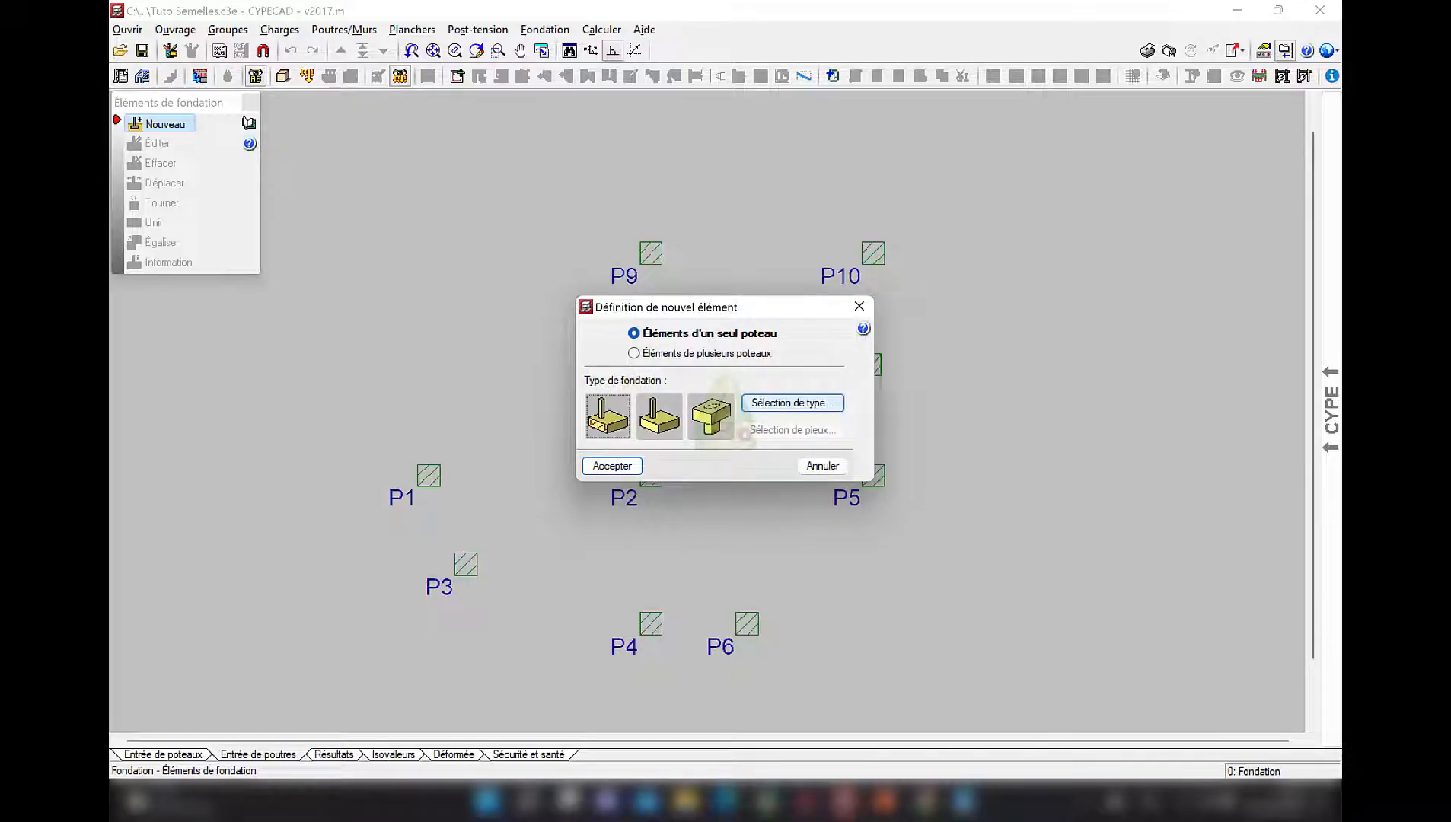
pyautogui.click(792, 403)
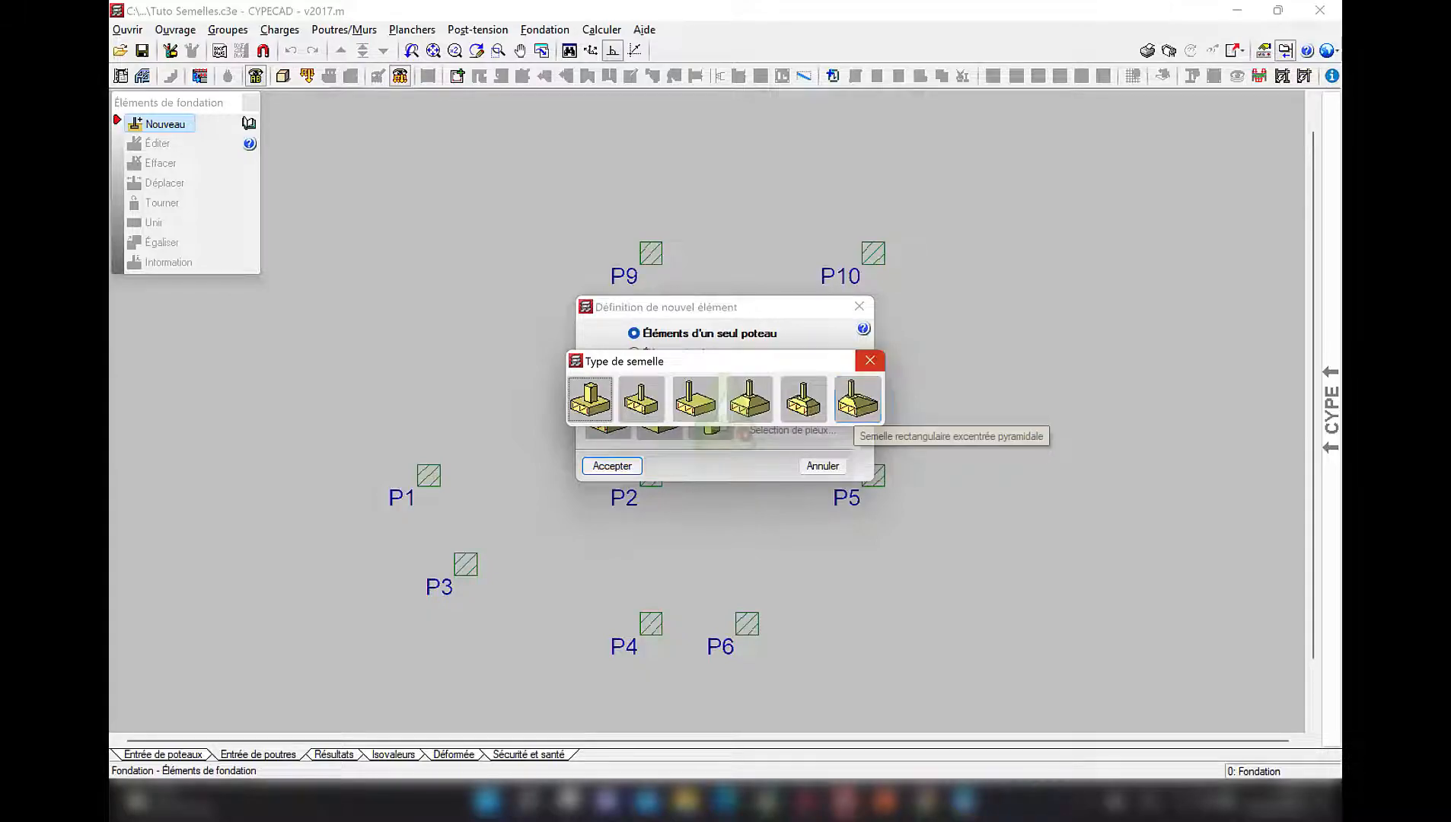
pyautogui.click(870, 360)
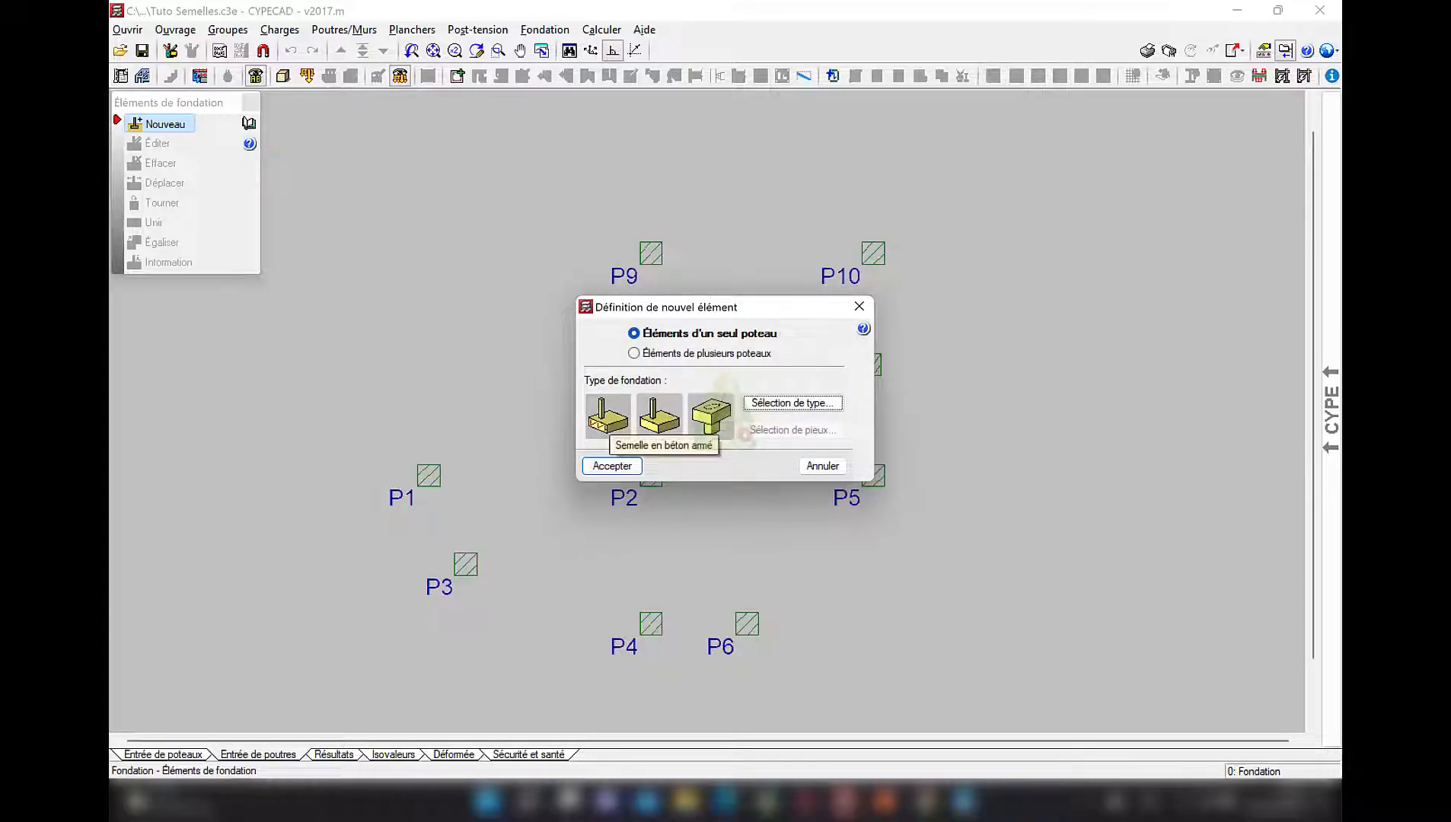
# - Place an eccentric rectangular reinforced concrete footing under column P1, extending to the right of the column
pyautogui.click(612, 466)
pyautogui.scroll(10, 424, 475)
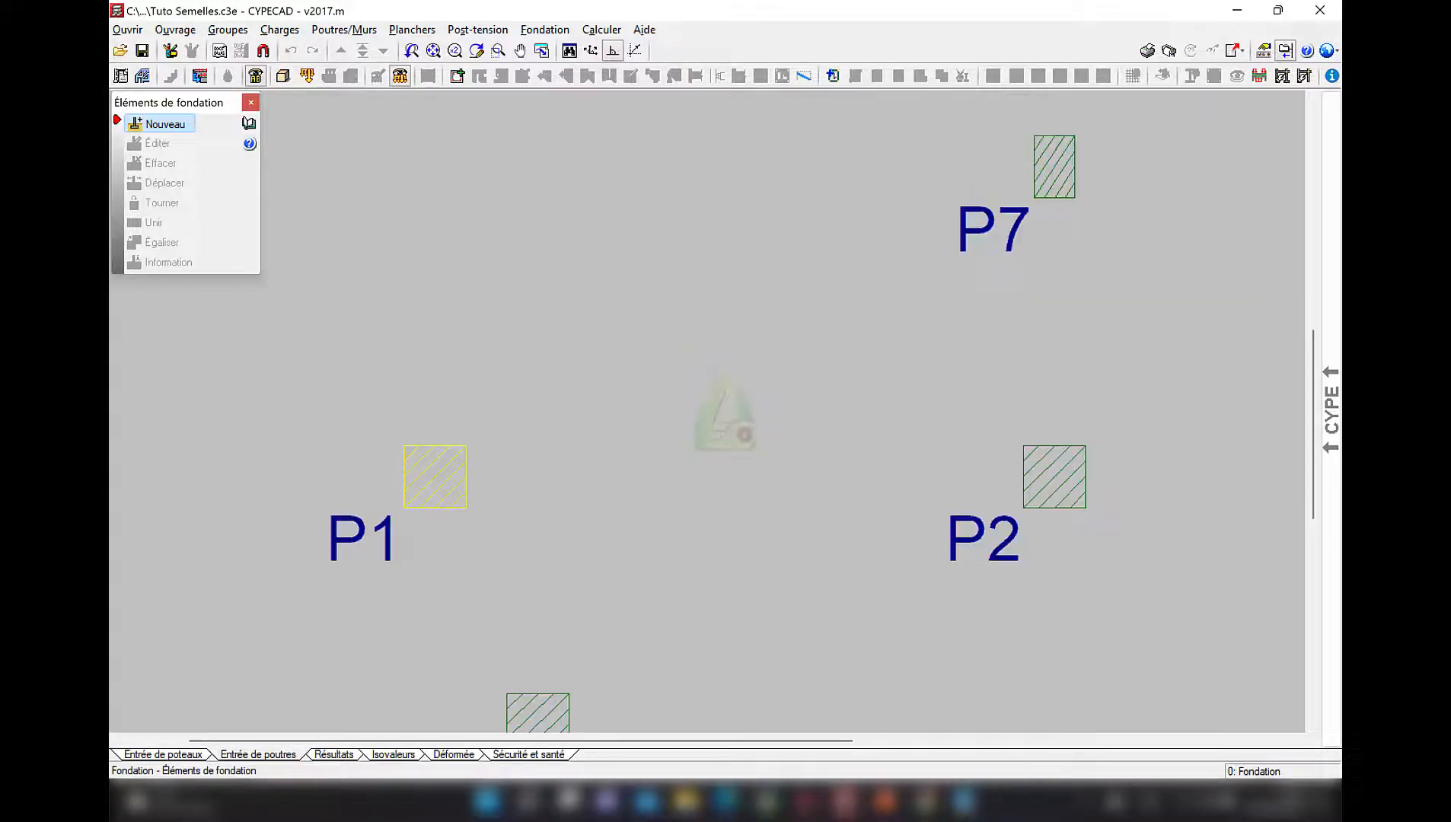
pyautogui.scroll(2, 417, 472)
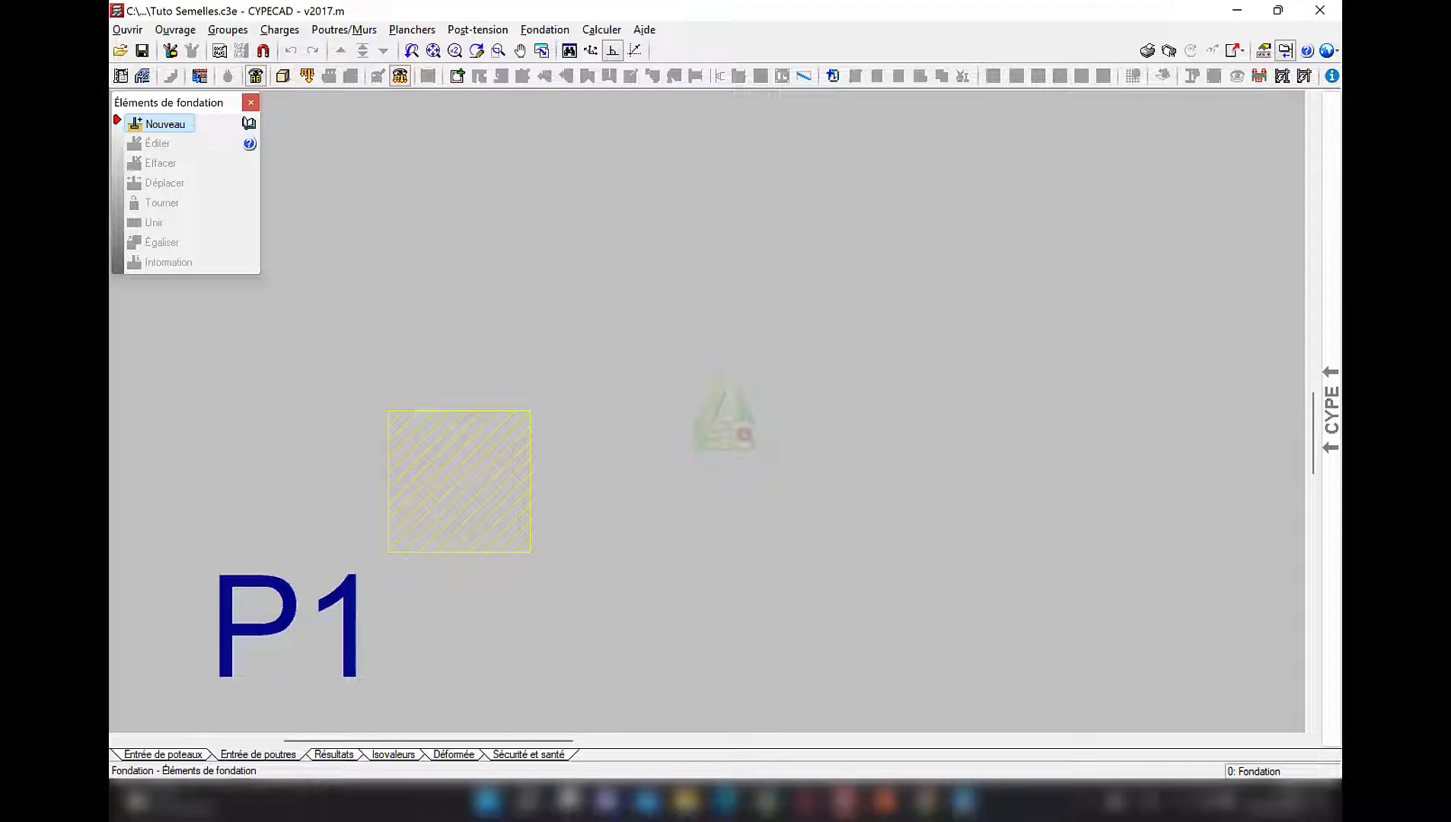
pyautogui.click(564, 487)
pyautogui.scroll(-8, 564, 487)
pyautogui.moveTo(567, 487); pyautogui.dragTo(459, 424, button='middle')
pyautogui.scroll(-1, 604, 449)
pyautogui.moveTo(489, 493); pyautogui.dragTo(501, 527, button='middle')
pyautogui.scroll(-1, 560, 457)
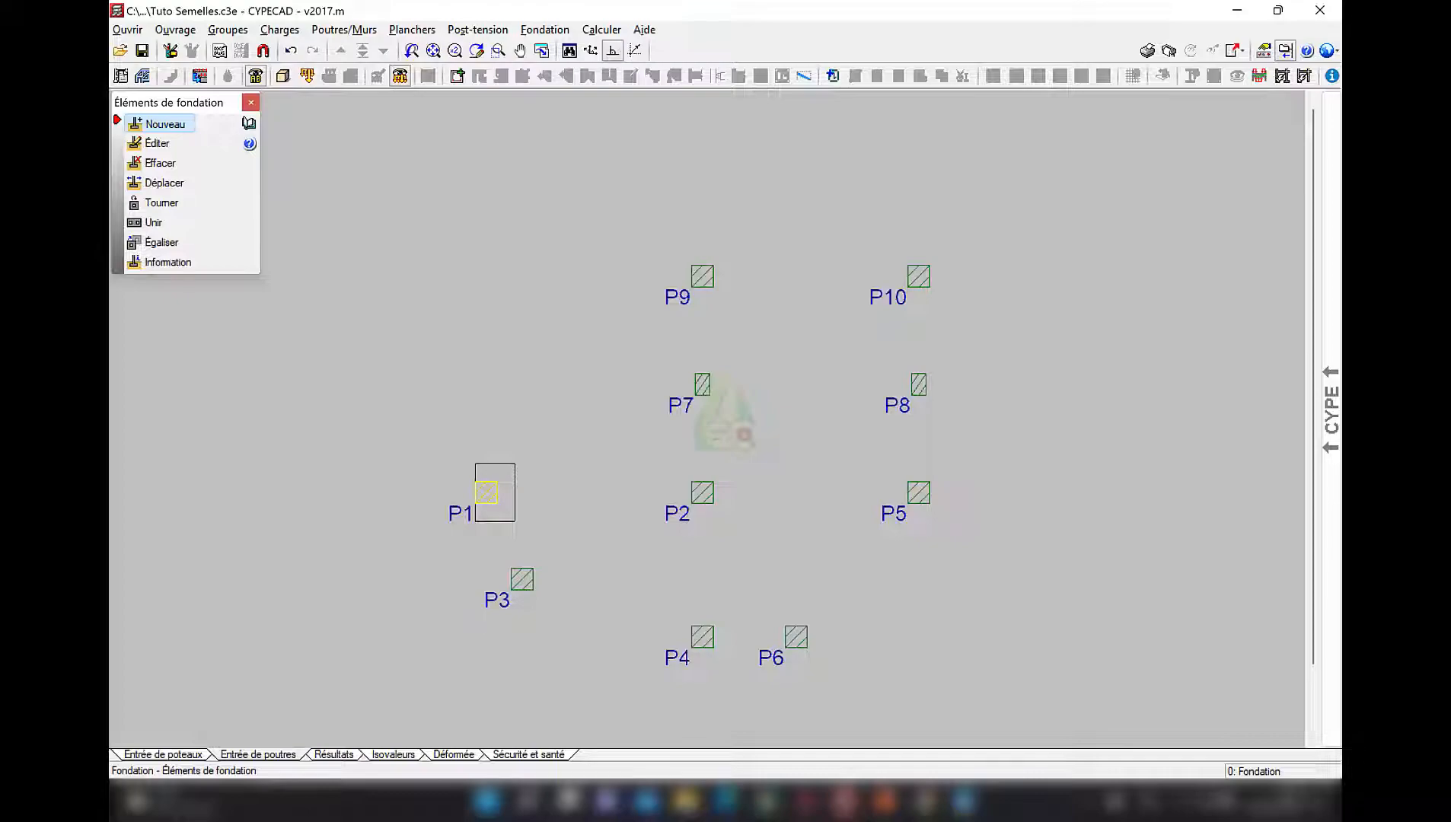
pyautogui.scroll(-1, 559, 453)
pyautogui.scroll(-1, 578, 435)
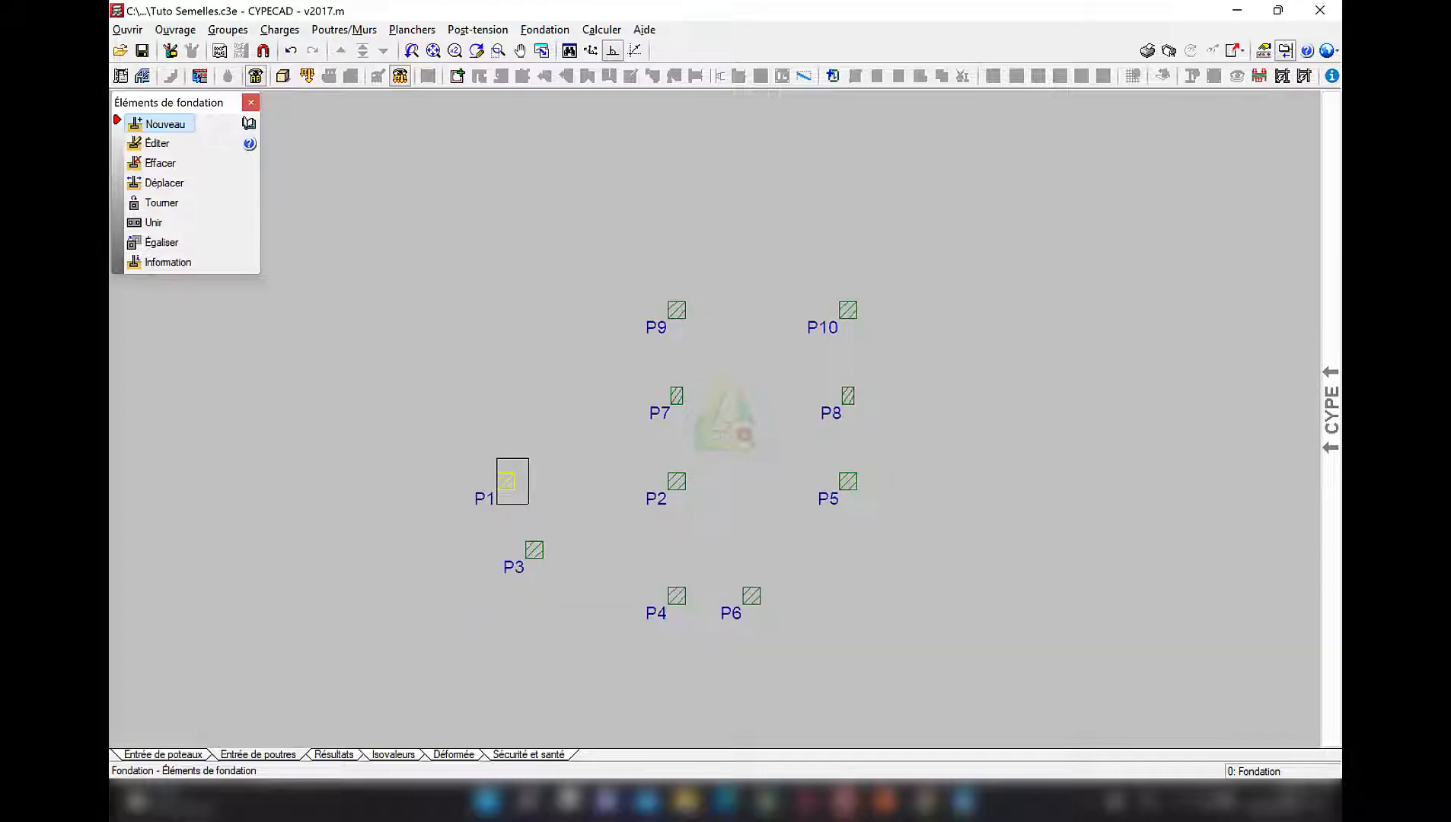
# - Place a square footing under column P2 and a centred rectangular footing under column P7
pyautogui.rightClick(577, 437)
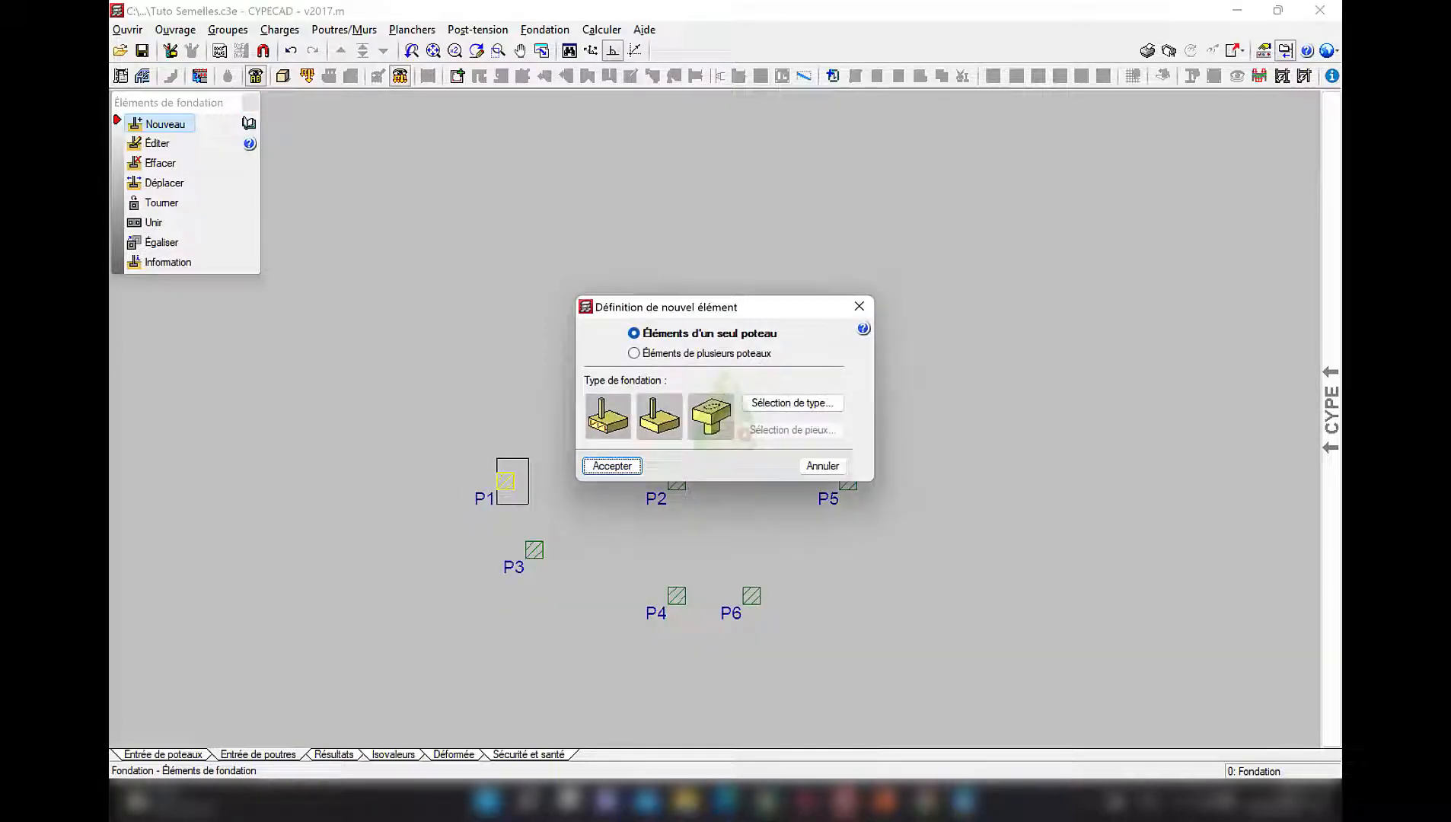
pyautogui.click(792, 402)
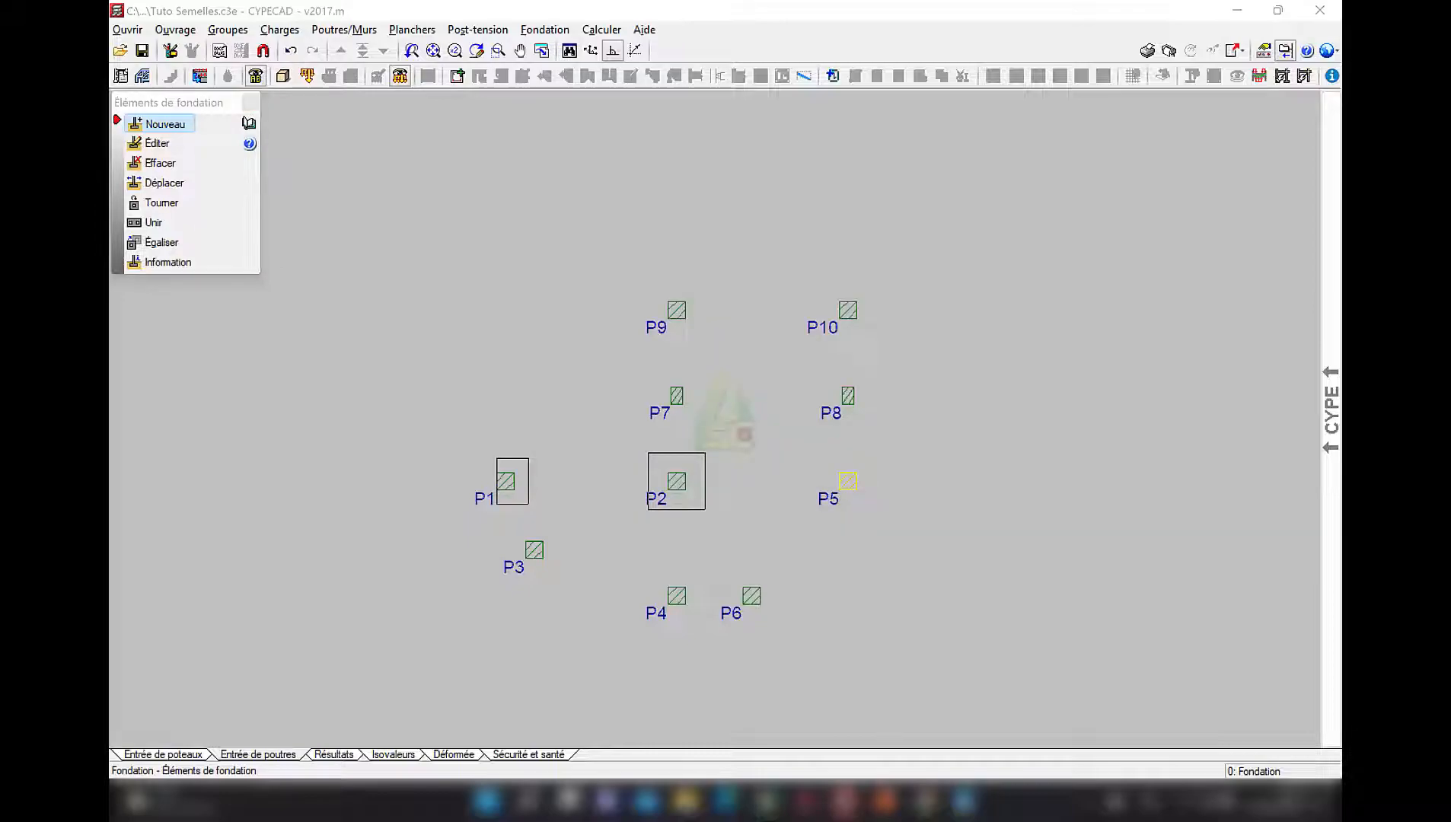
pyautogui.click(848, 481)
pyautogui.click(791, 403)
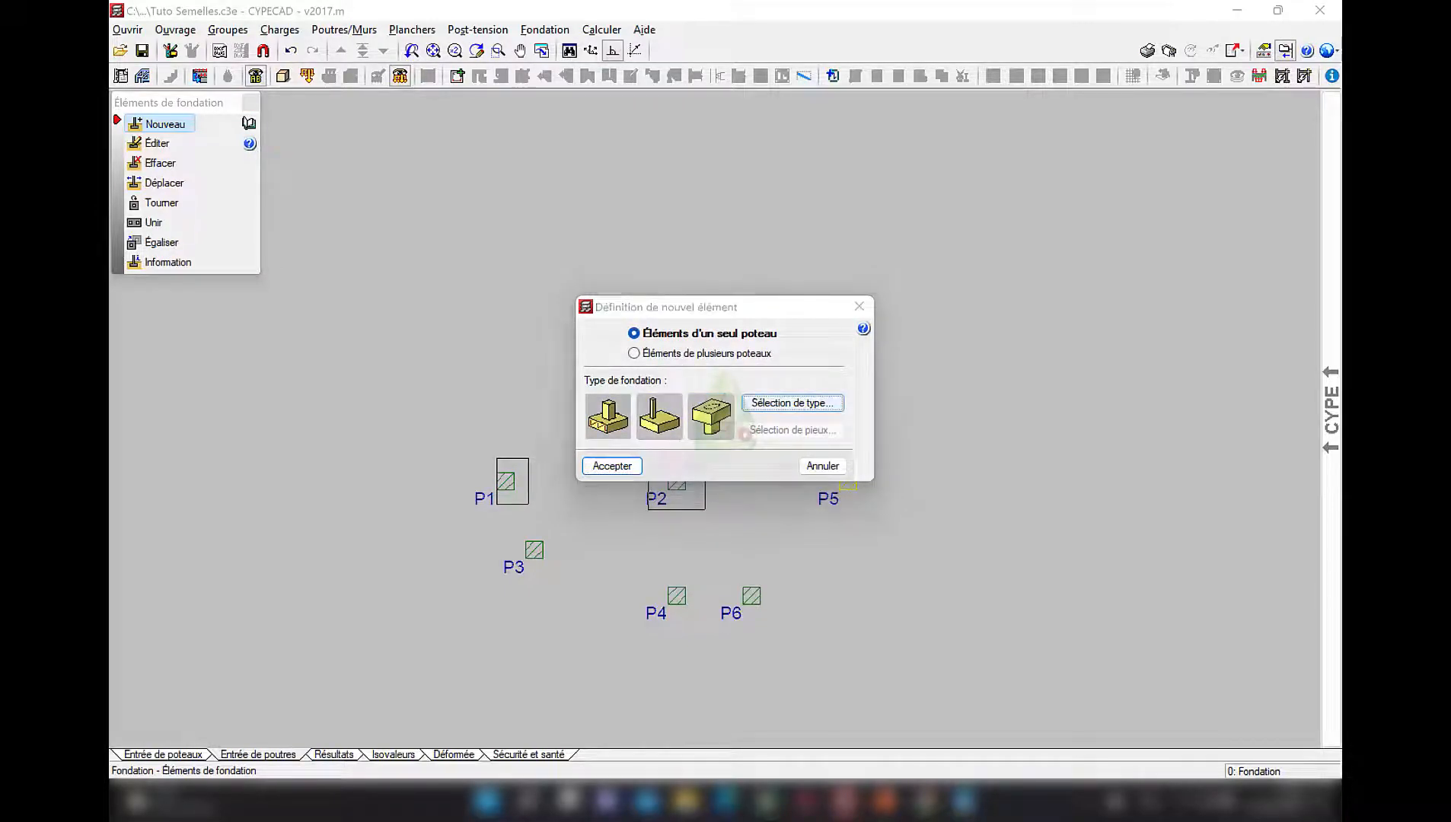
pyautogui.click(696, 399)
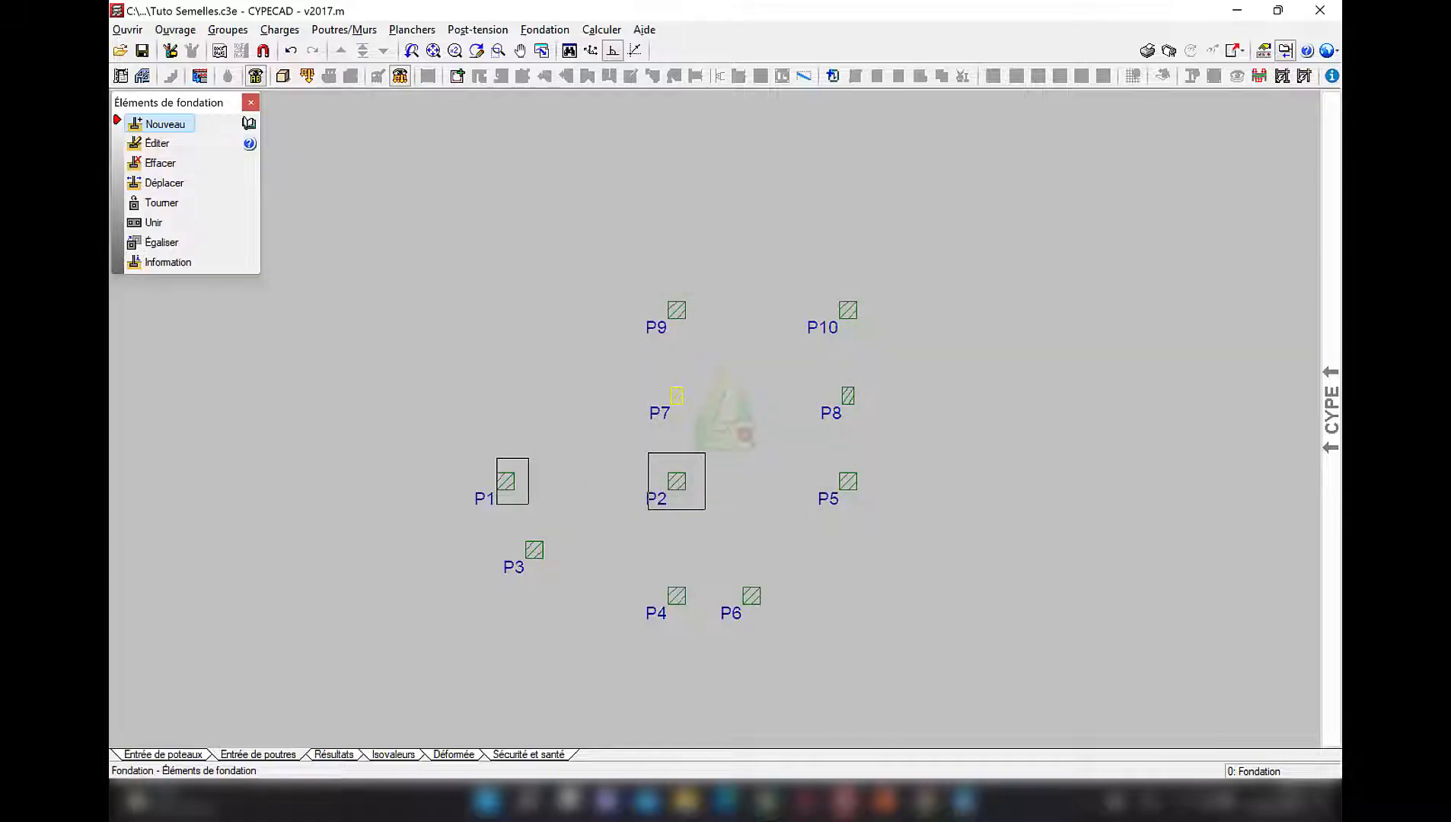
pyautogui.click(676, 395)
# - Change the footing type to square pyramidal and place one under column P9
pyautogui.rightClick(676, 395)
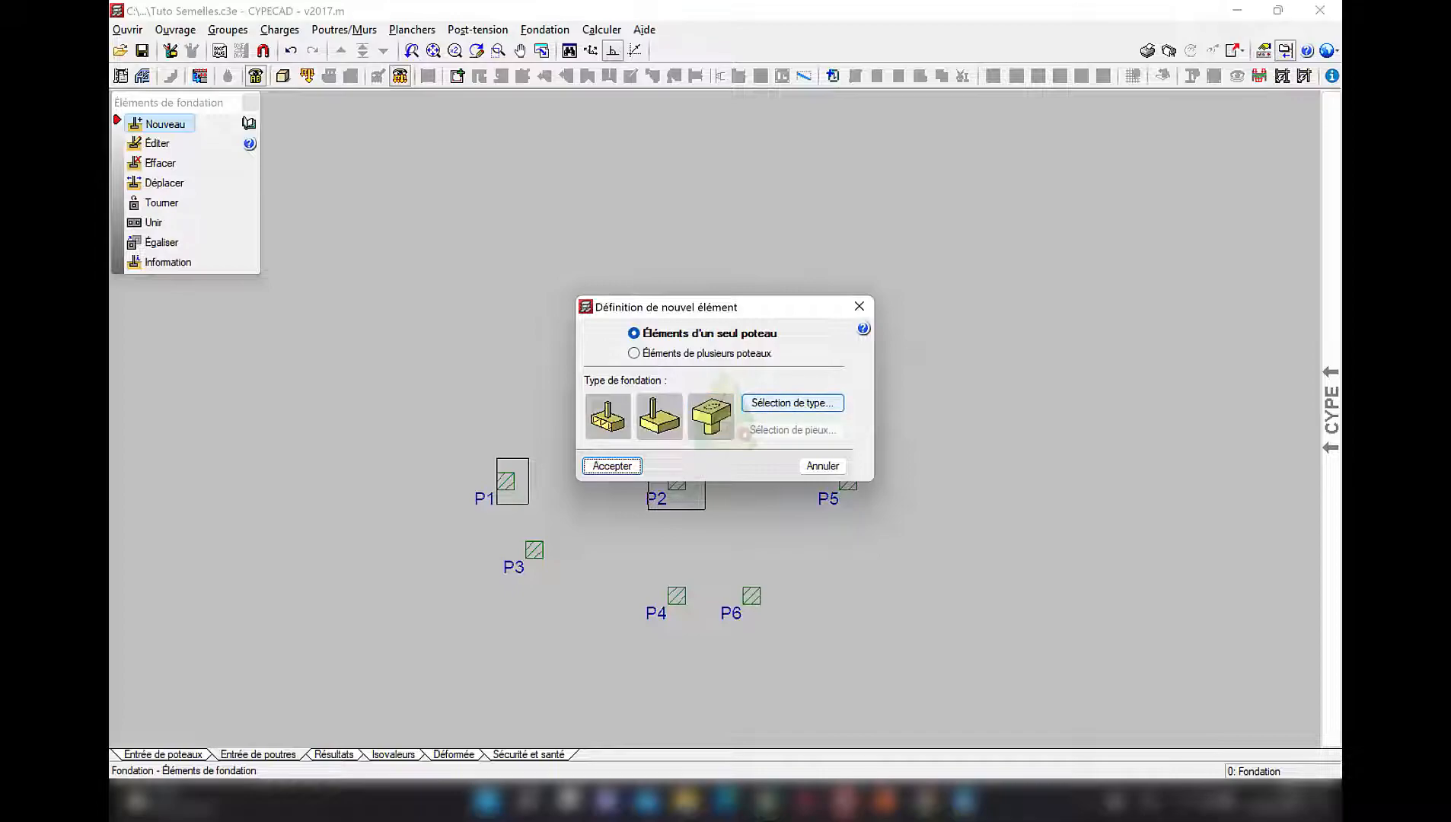
pyautogui.click(792, 403)
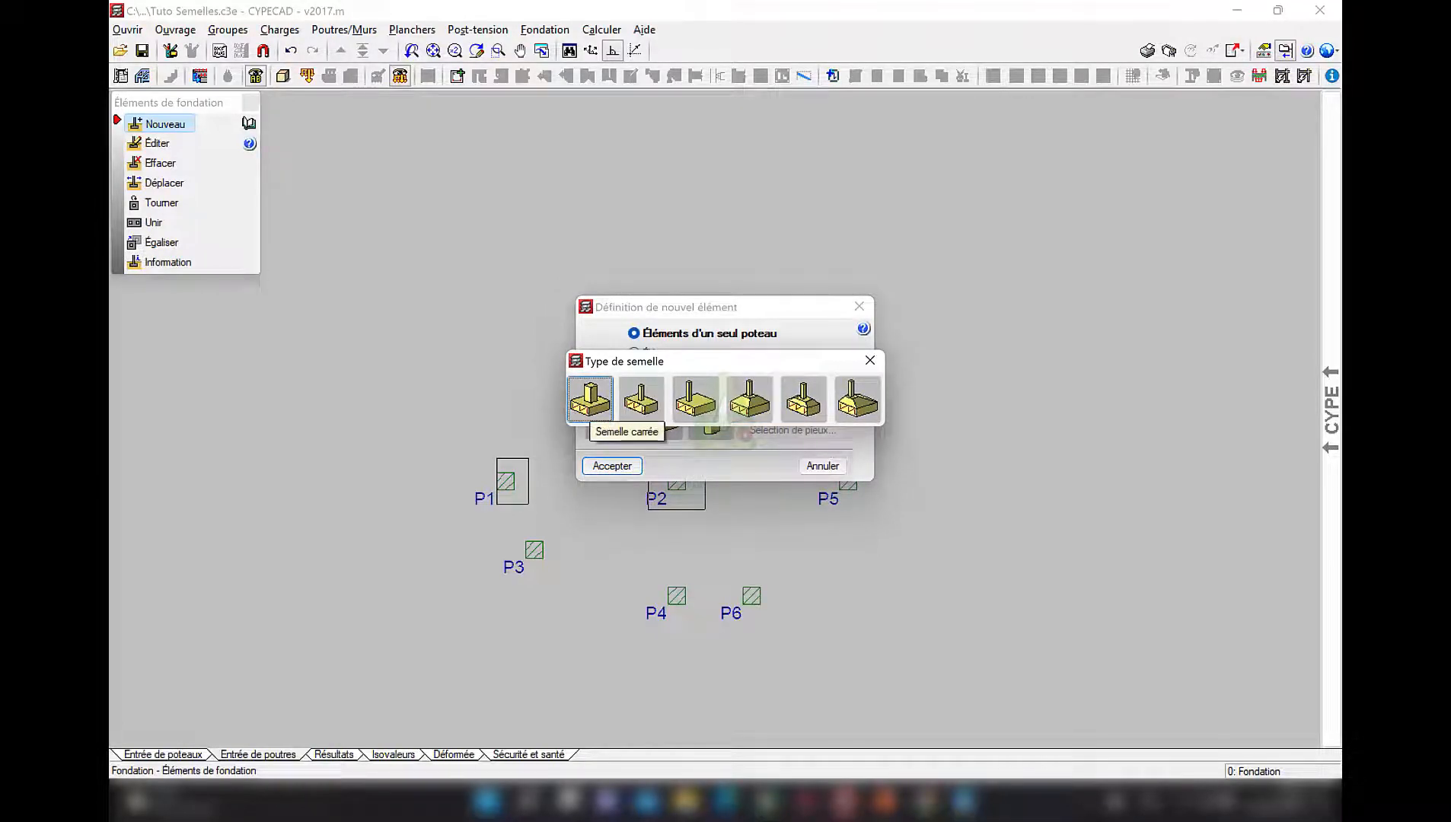
pyautogui.click(750, 400)
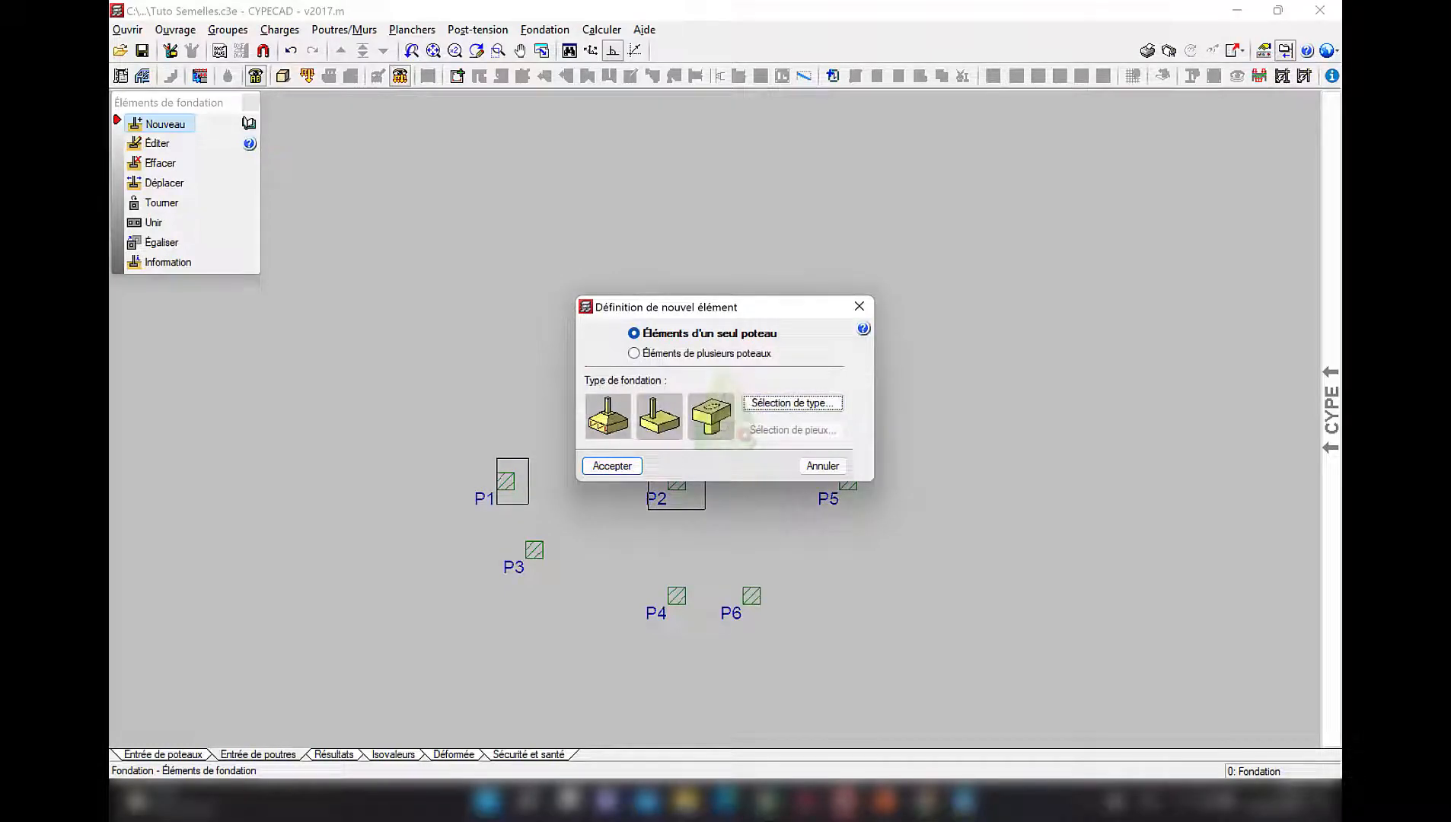
pyautogui.click(612, 466)
pyautogui.click(677, 310)
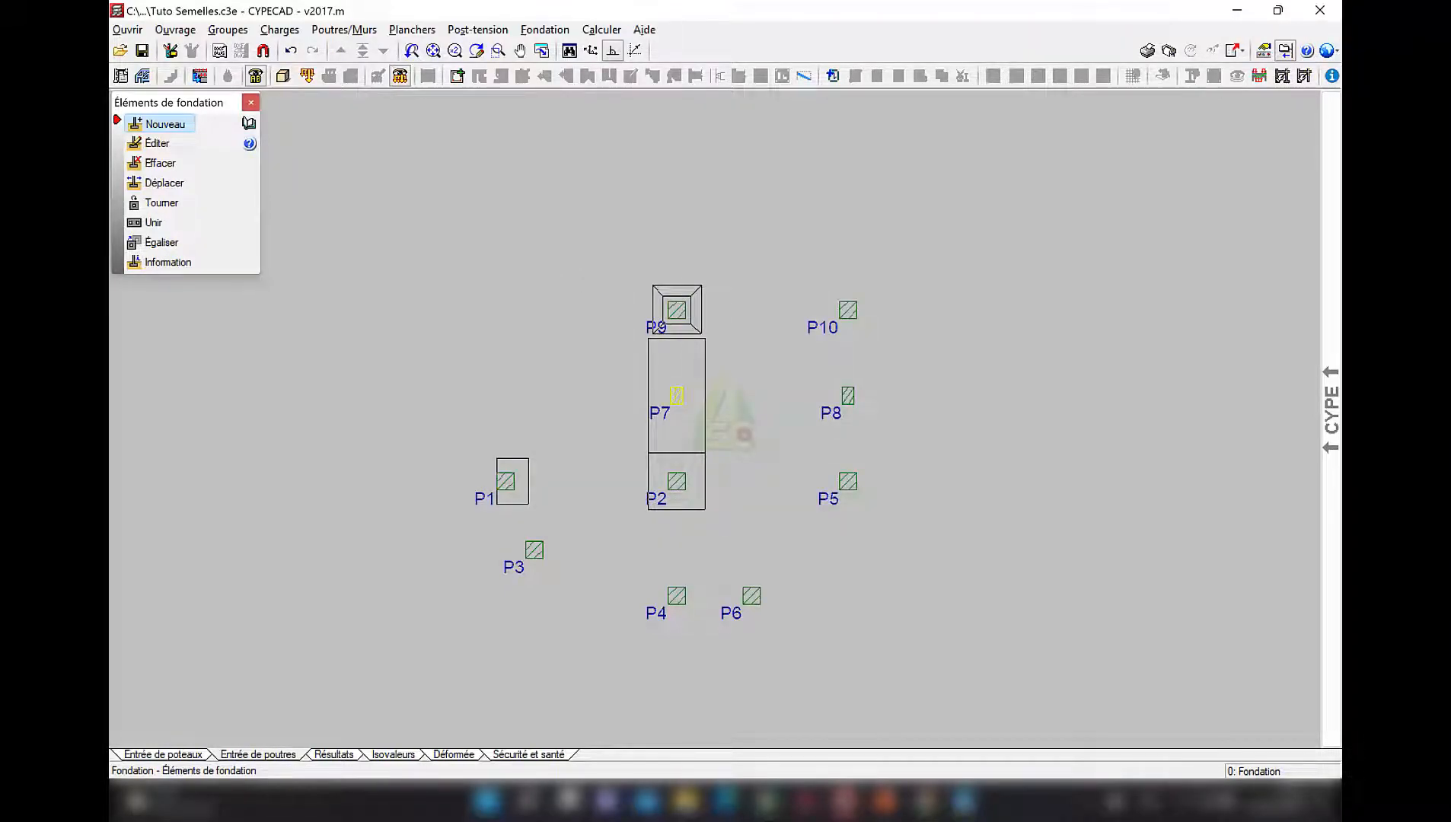
# - Place a square pyramidal footing under column P5
pyautogui.scroll(-1, 683, 428)
pyautogui.moveTo(744, 461); pyautogui.dragTo(643, 431, button='middle')
pyautogui.scroll(1, 647, 432)
pyautogui.click(721, 442)
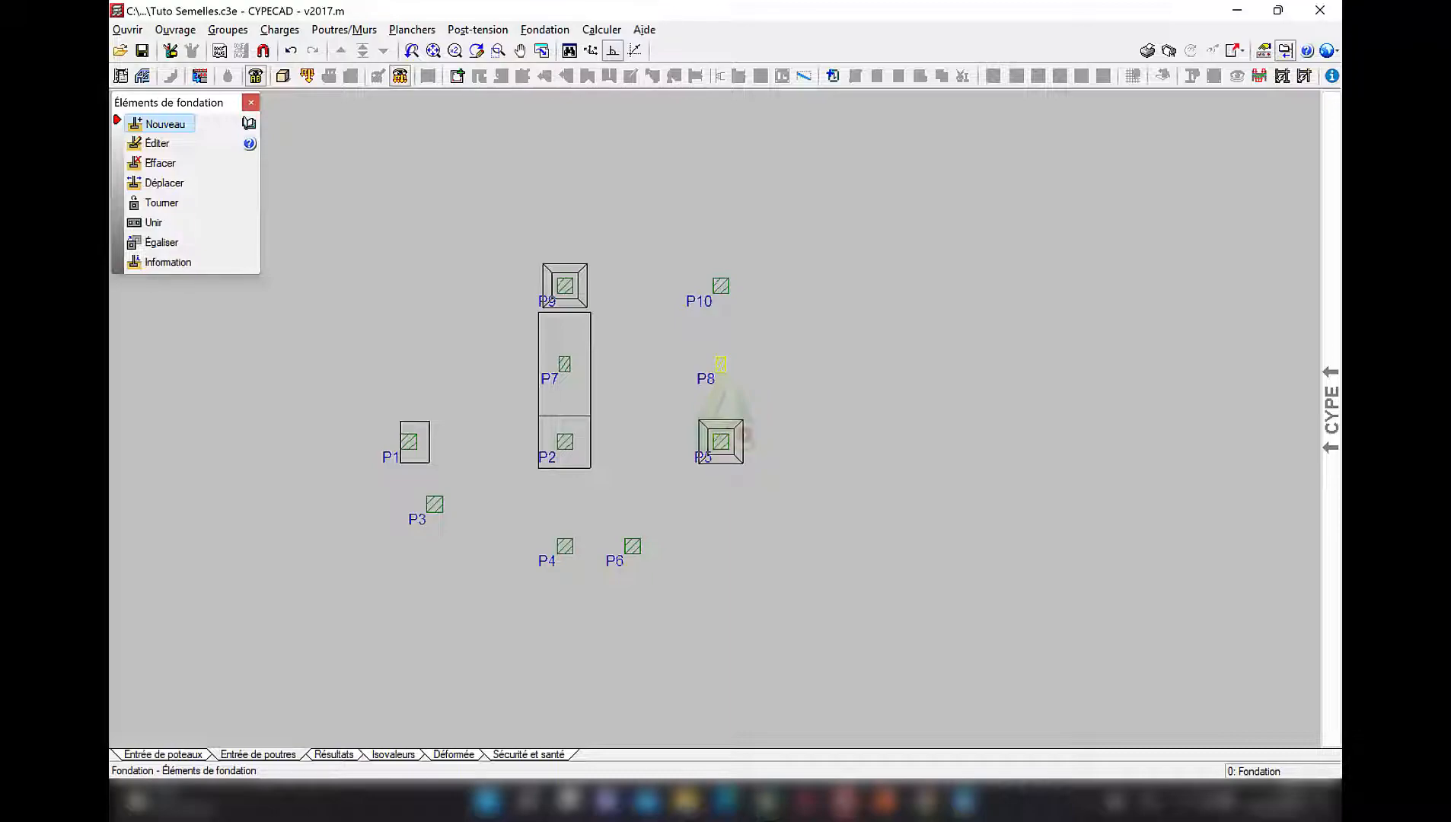
# - Switch to a plain-concrete footing of the eccentric rectangular type and place it under column P3, extending to the right
pyautogui.rightClick(740, 381)
pyautogui.click(659, 417)
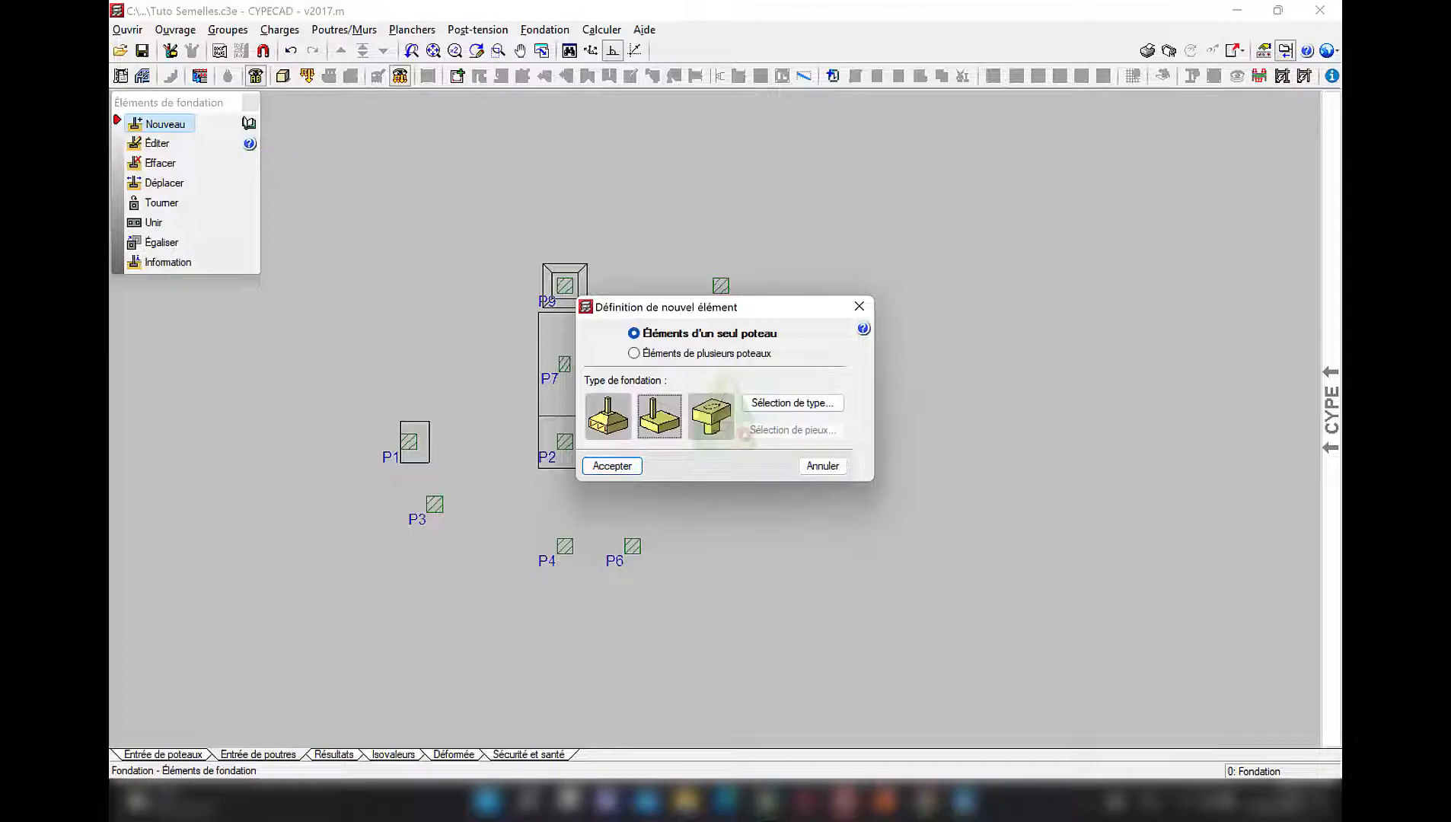
pyautogui.click(792, 404)
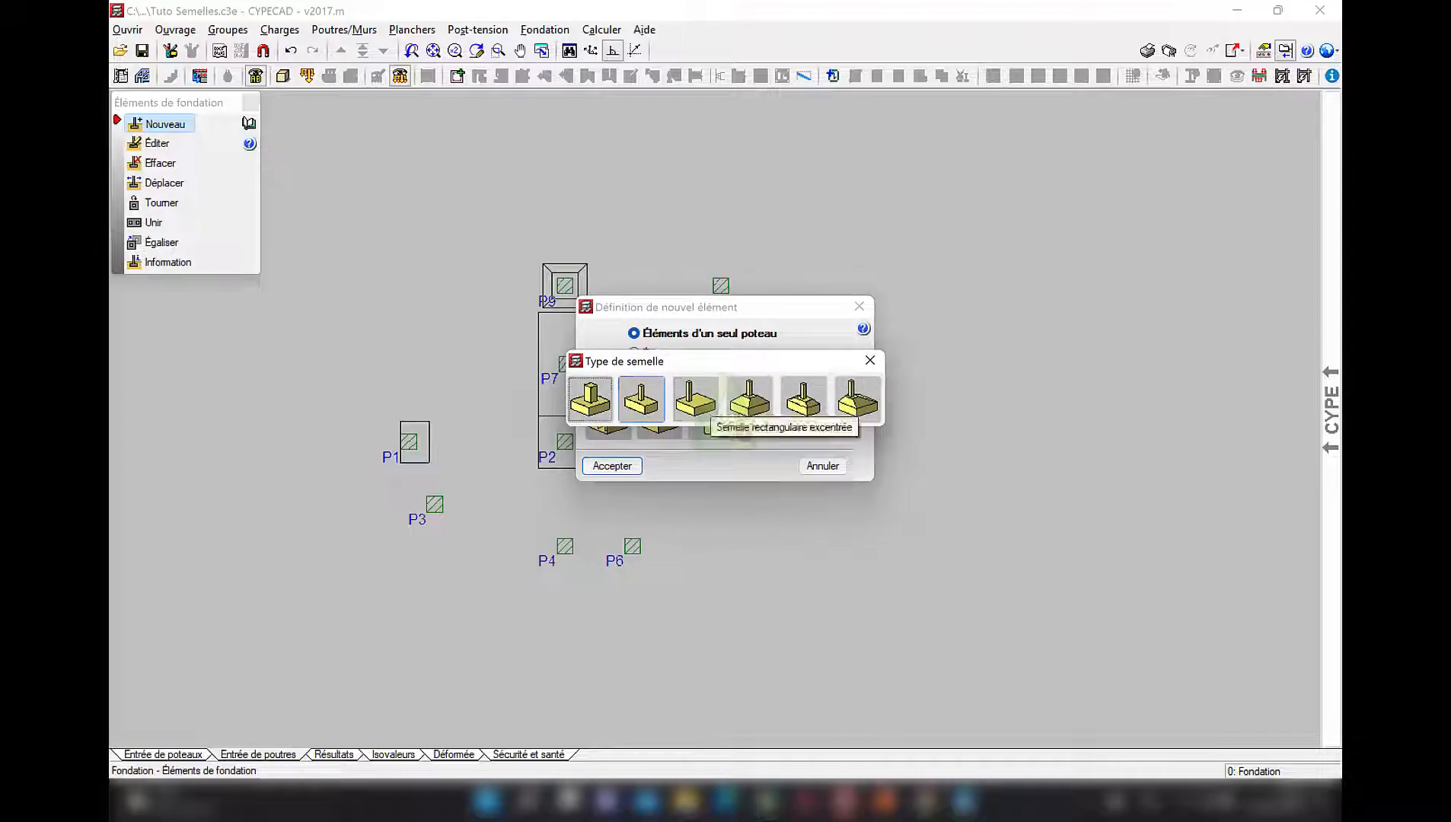
pyautogui.click(869, 361)
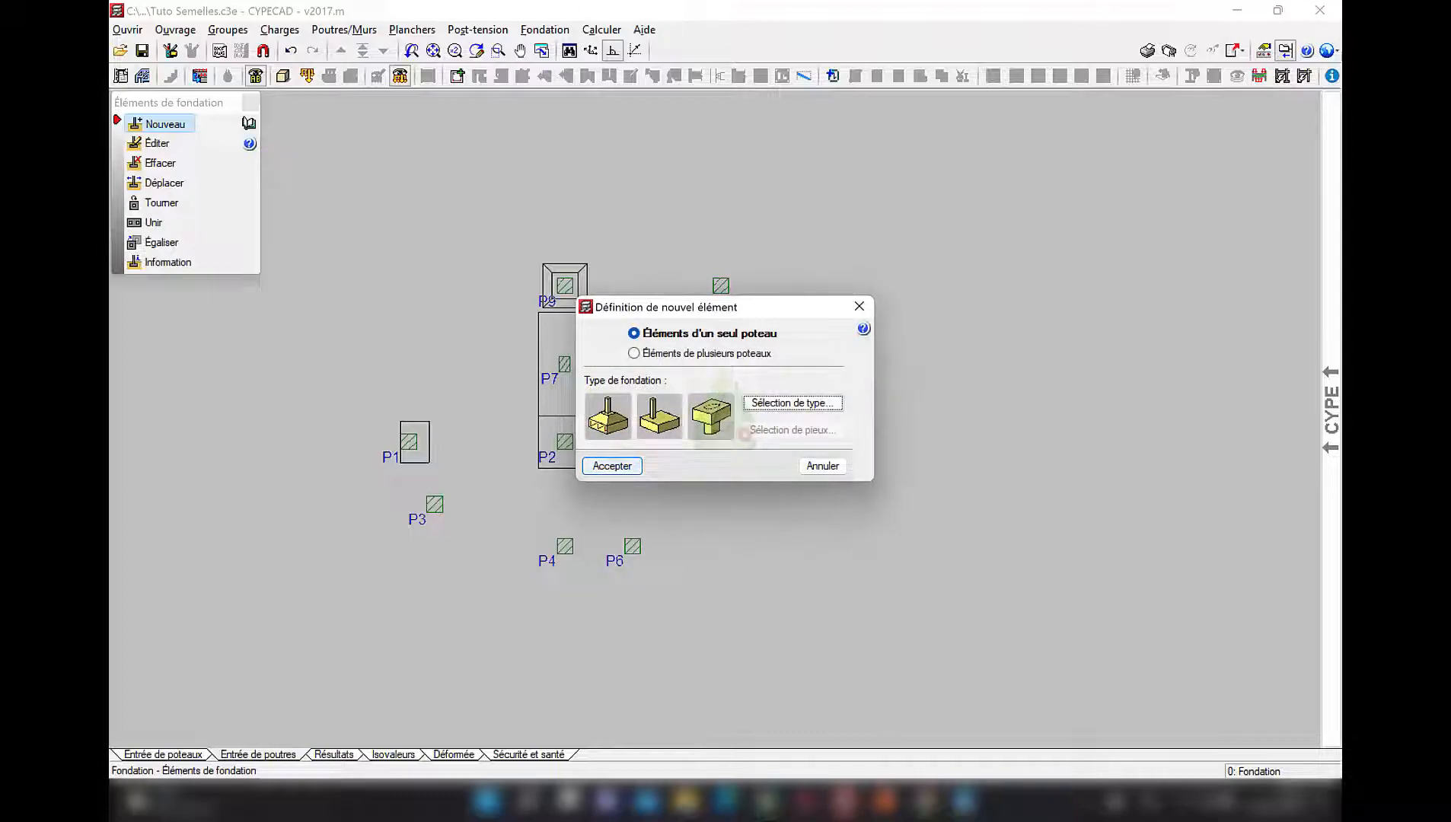
pyautogui.click(612, 466)
pyautogui.click(434, 505)
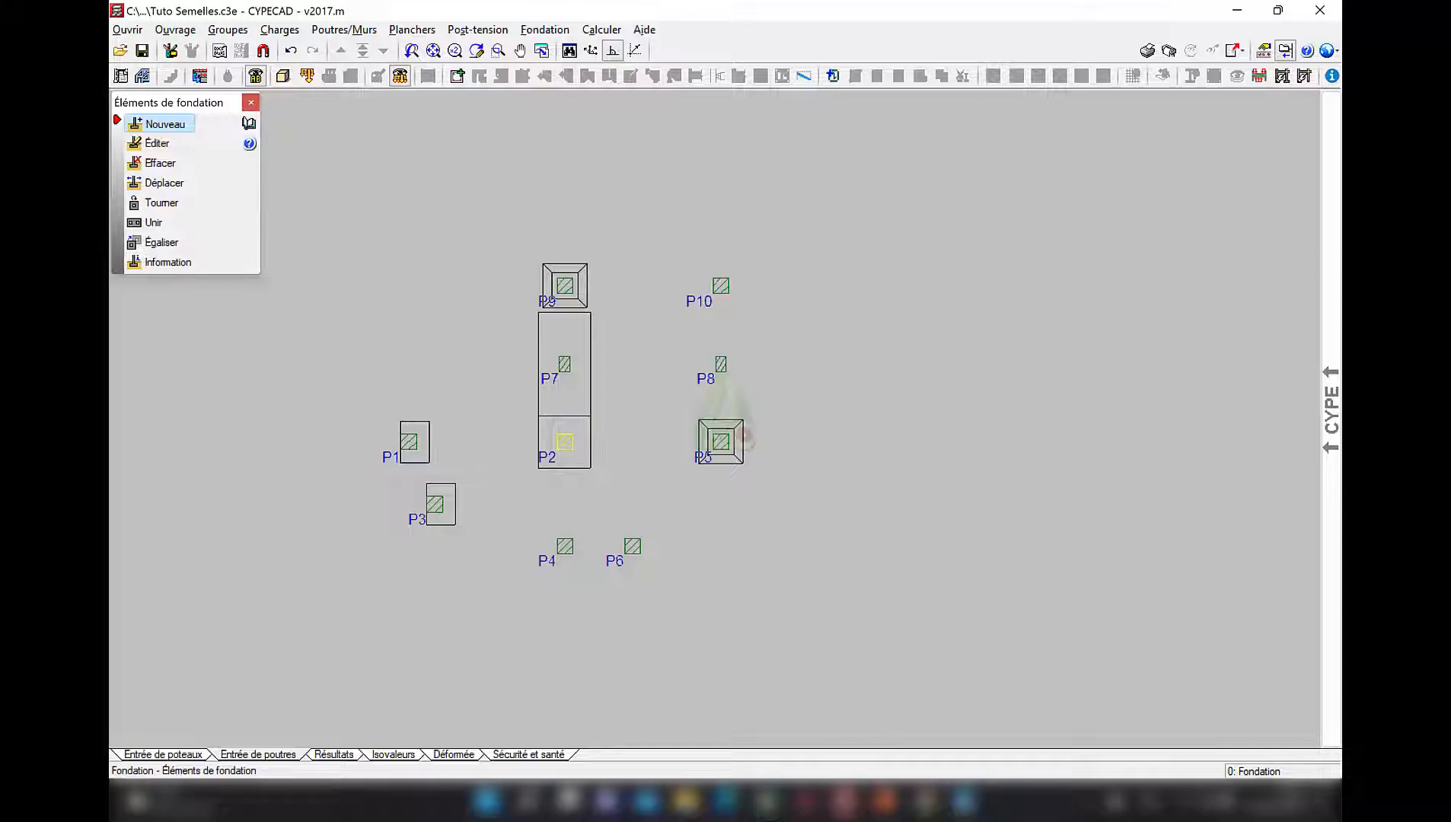
# - Change the plain-concrete footing type to centred rectangular and place one under column P8
pyautogui.scroll(1, 721, 263)
pyautogui.rightClick(721, 263)
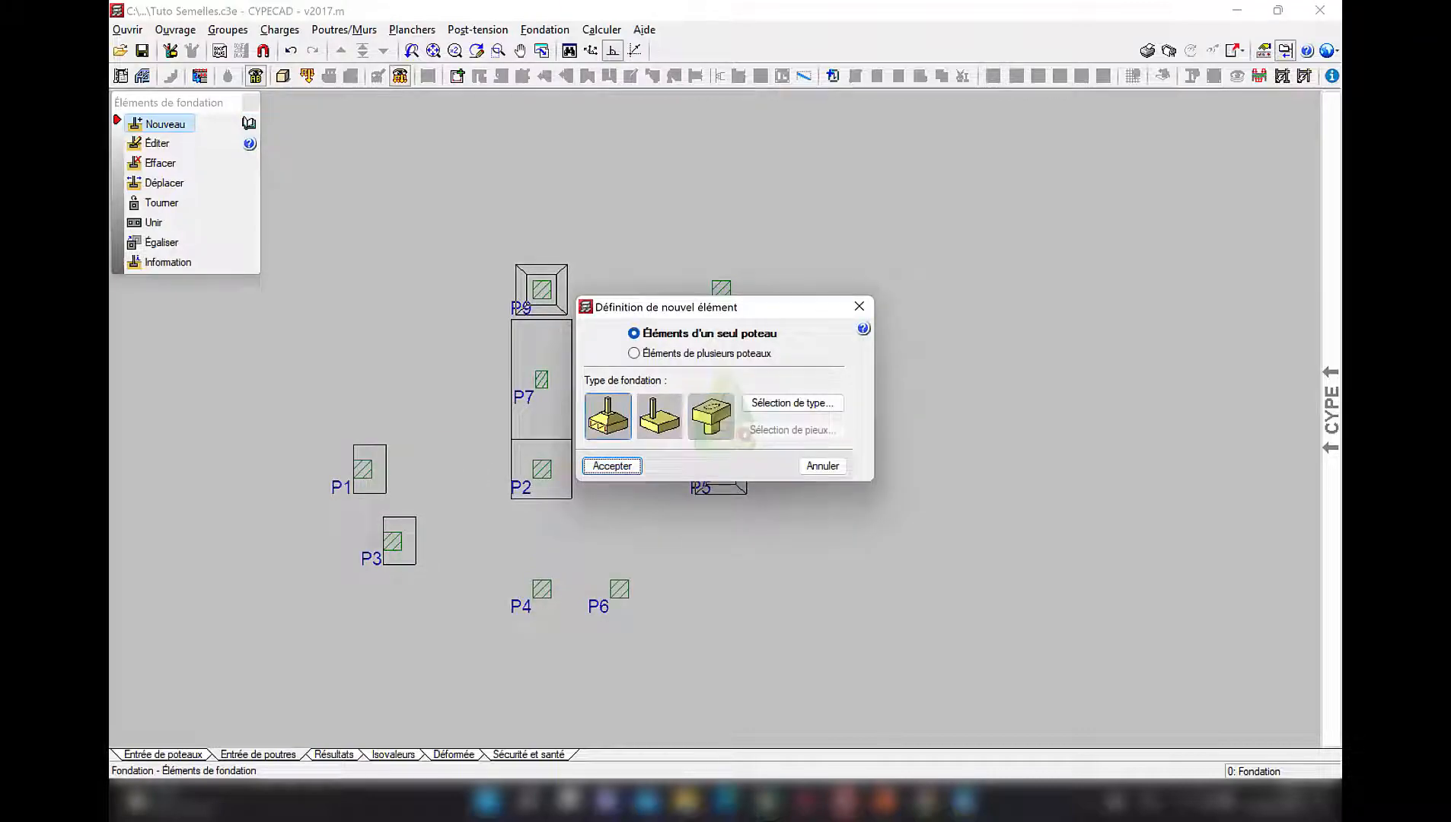
pyautogui.click(792, 402)
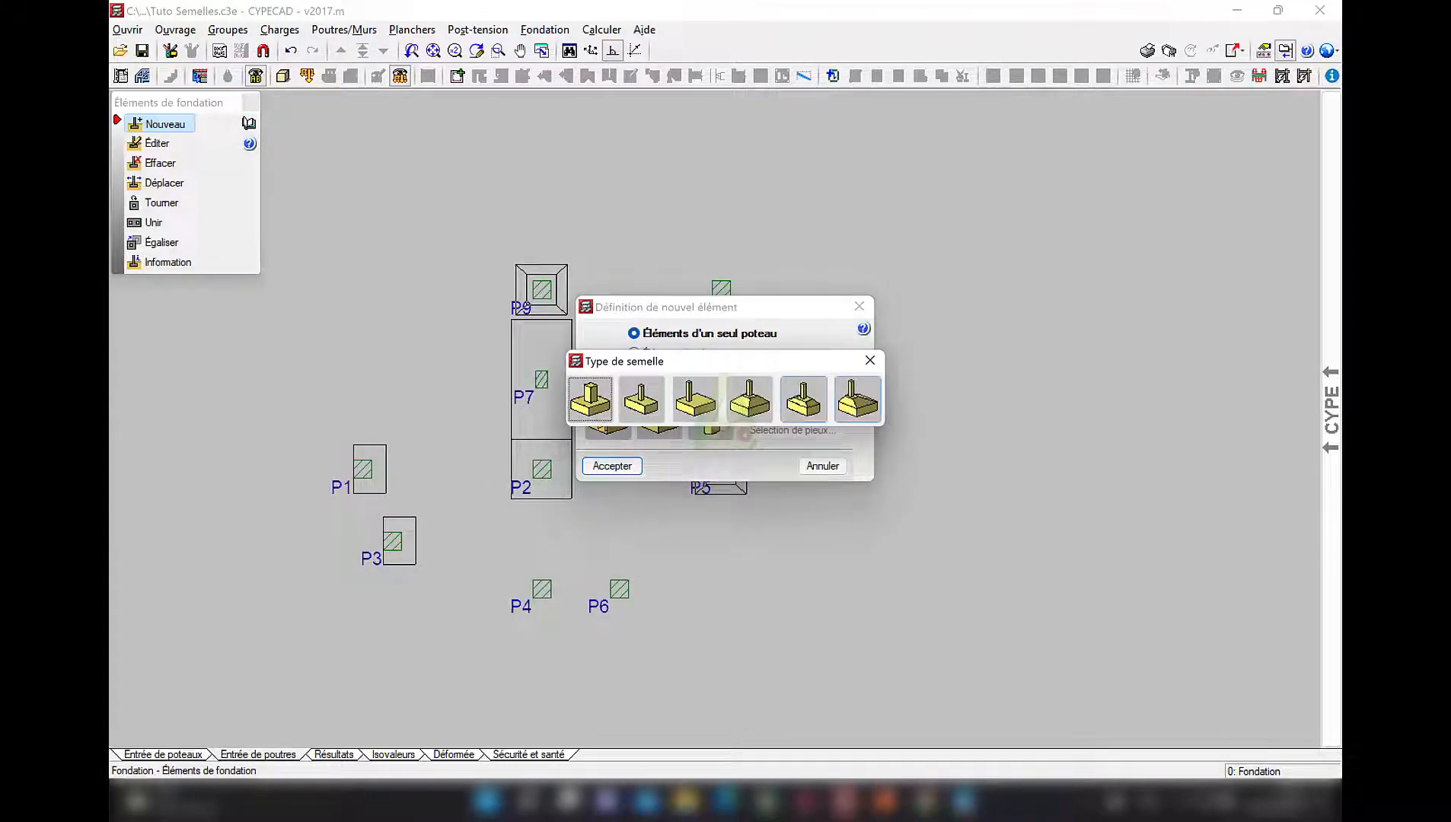
pyautogui.click(642, 400)
pyautogui.click(612, 466)
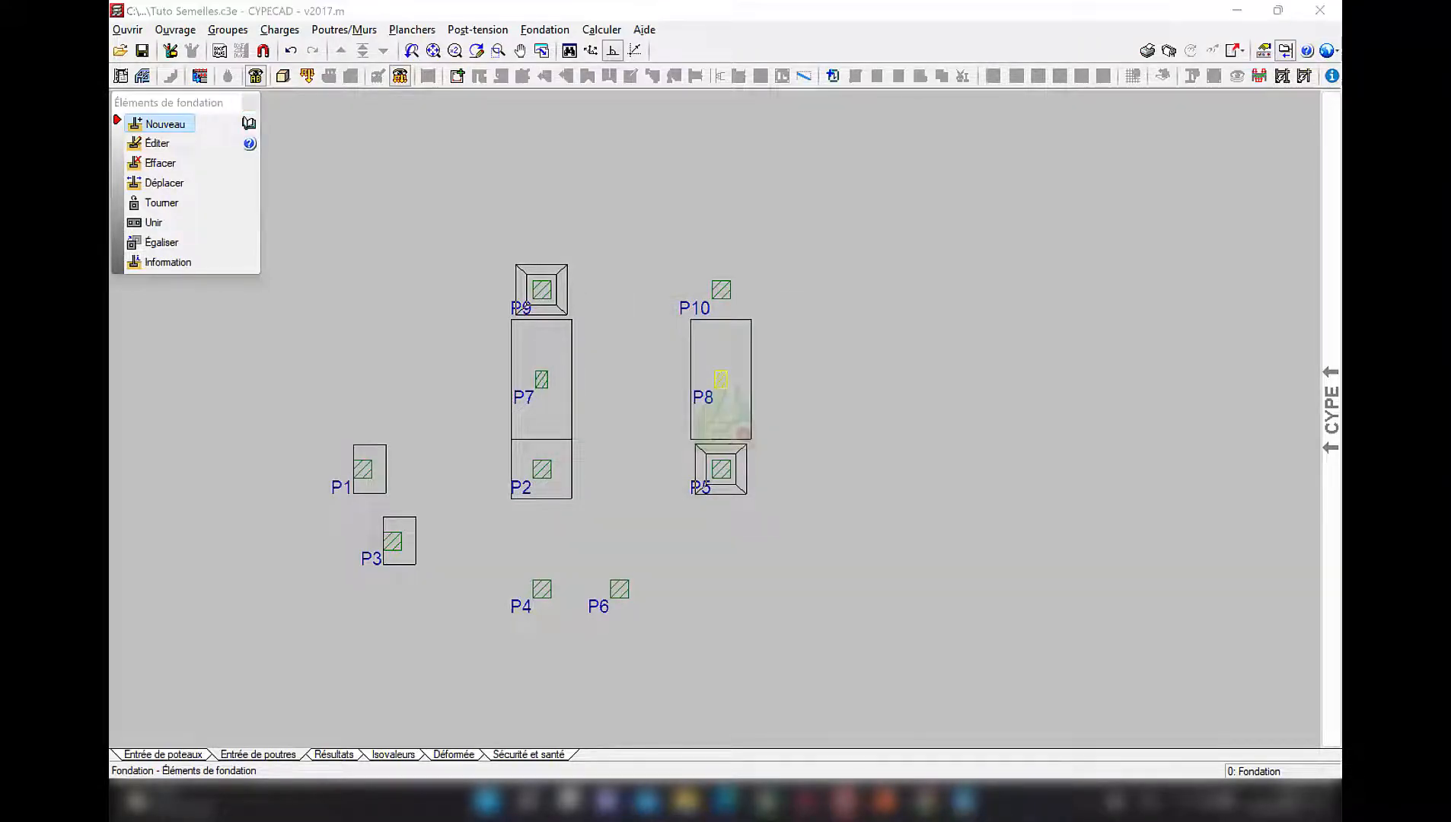
pyautogui.click(720, 379)
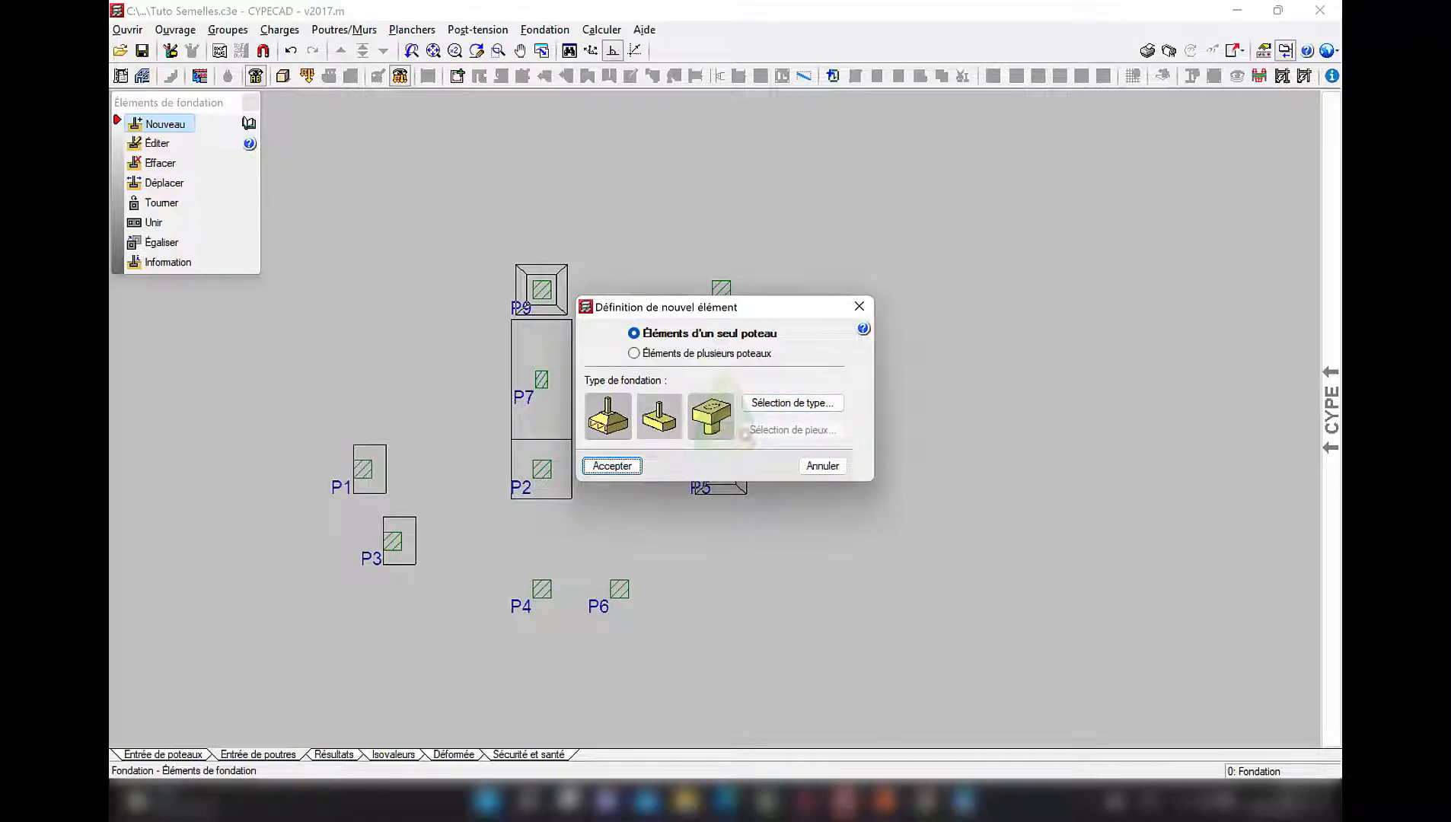
# - Replace the pyramidal footing under column P5 with a square reinforced concrete footing
pyautogui.click(607, 416)
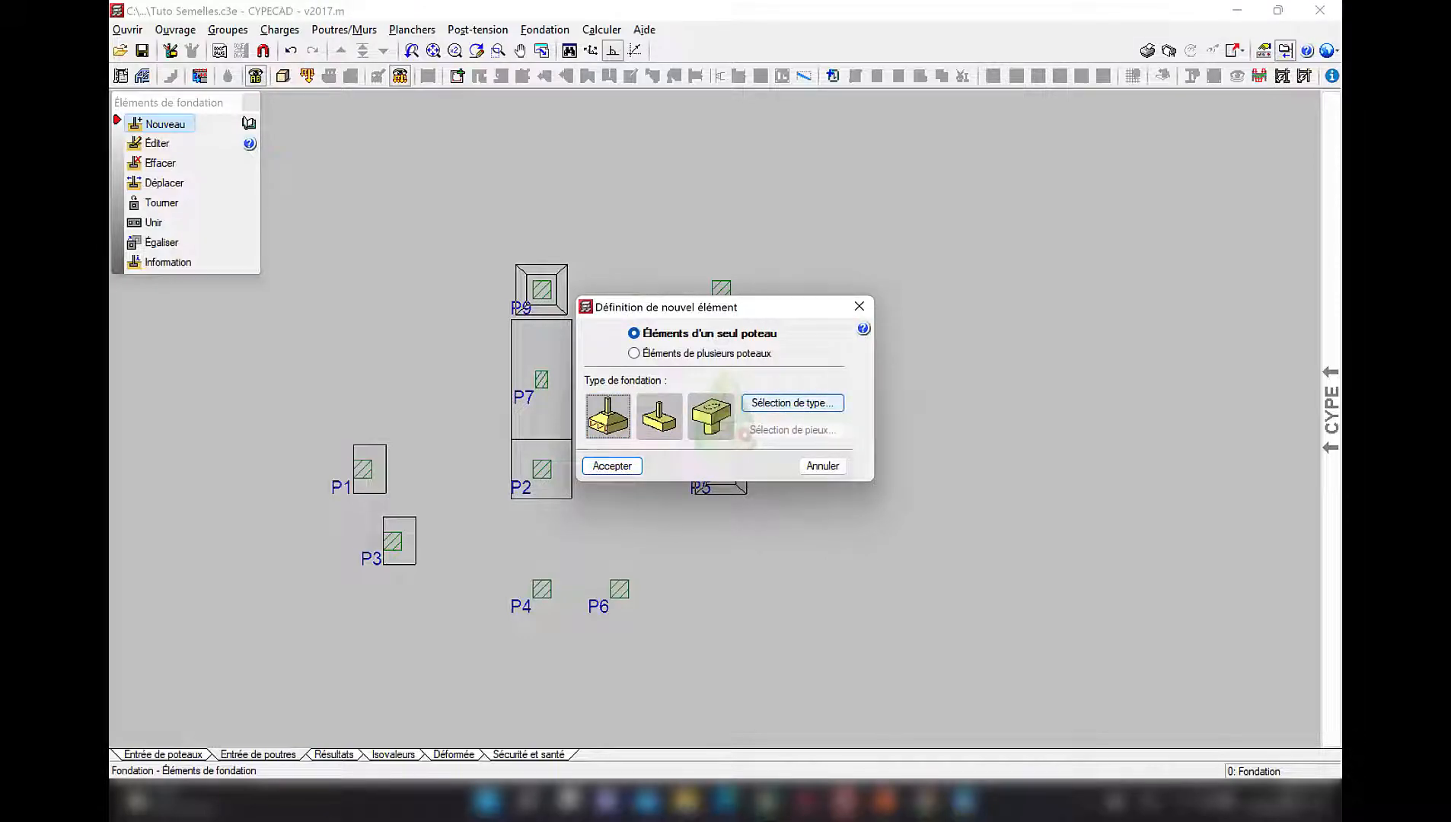
pyautogui.click(793, 403)
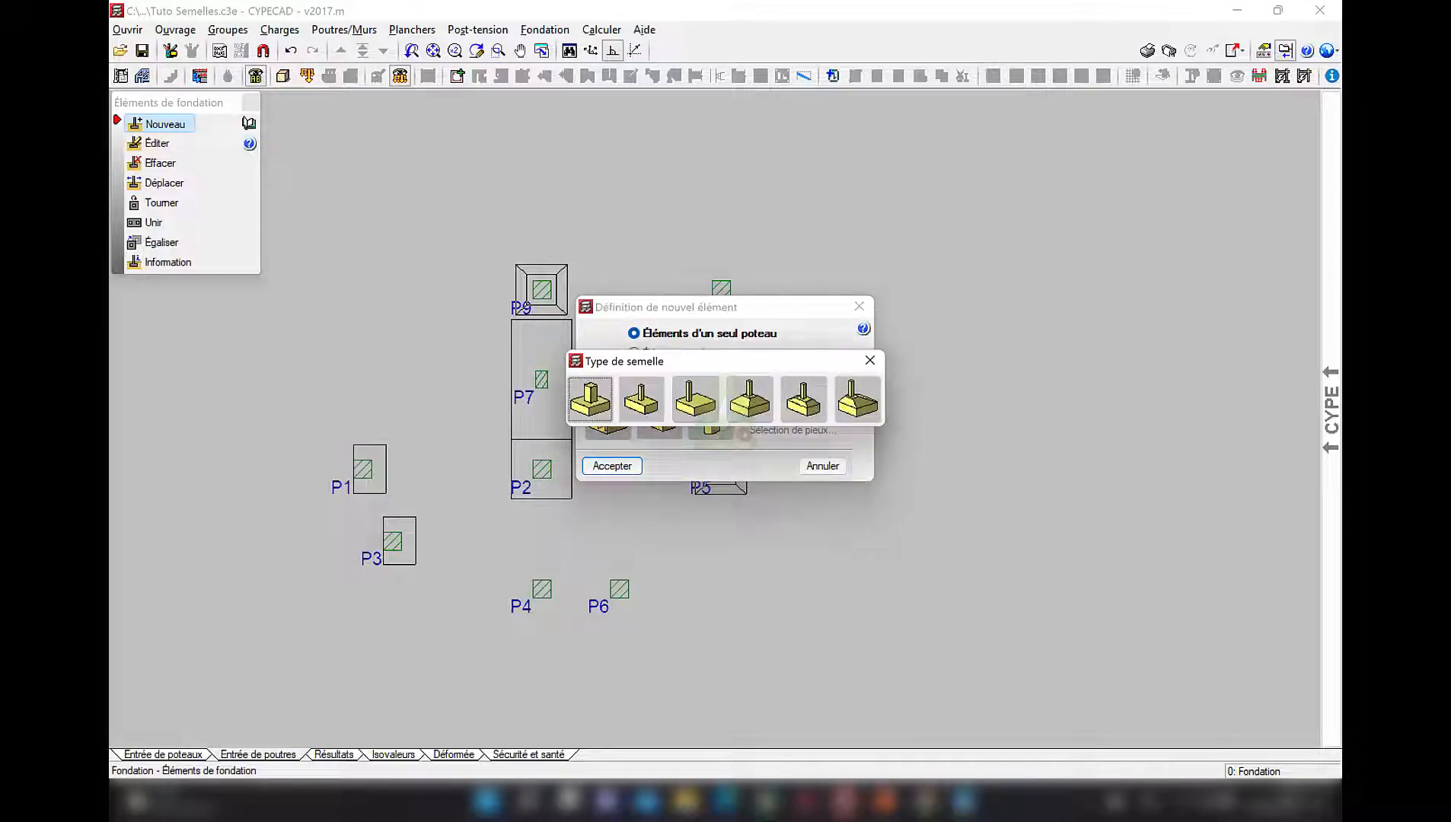
pyautogui.click(612, 466)
pyautogui.click(721, 470)
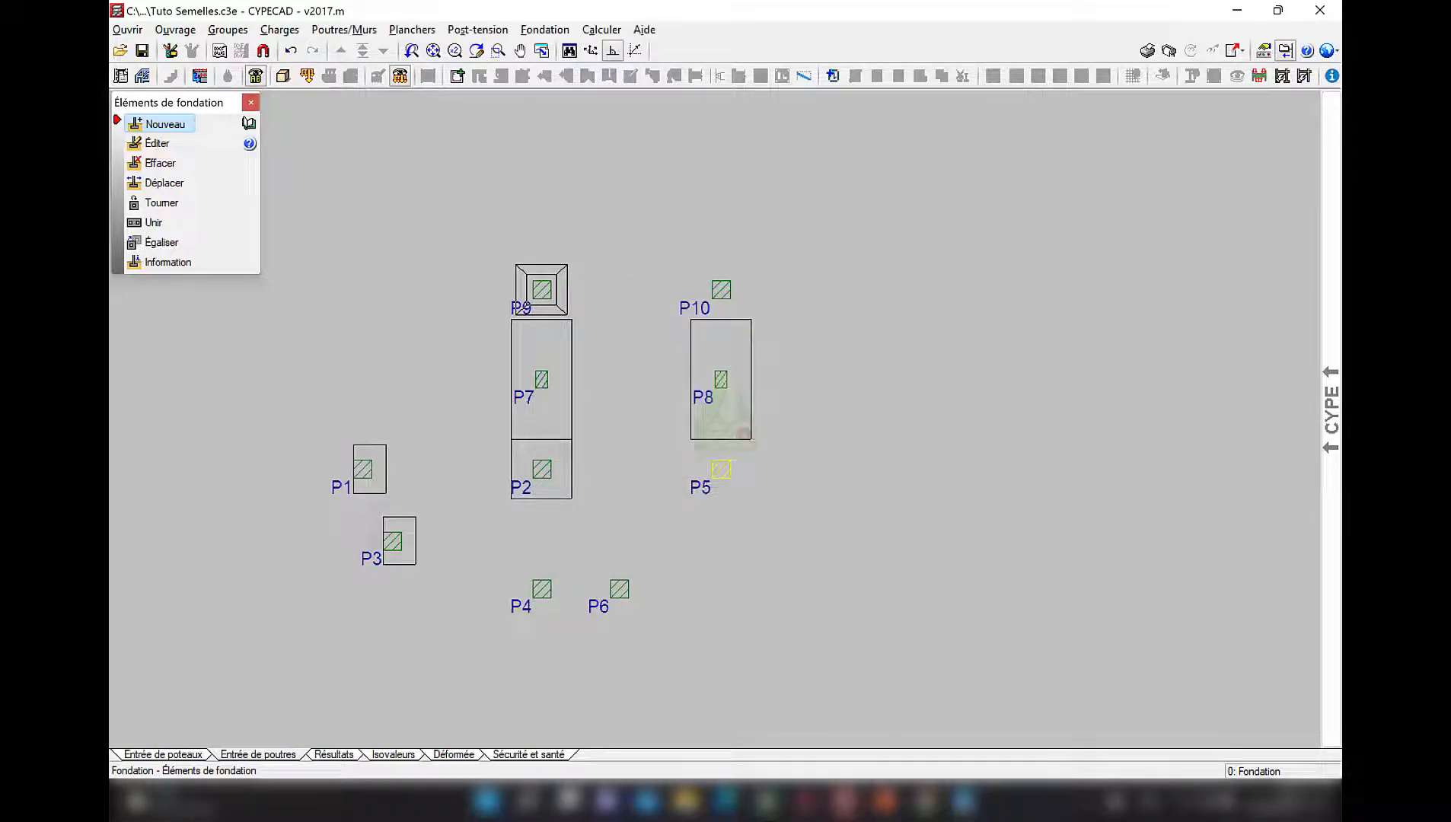
# - Set the footing type back to square pyramidal and place one under column P10
pyautogui.rightClick(721, 470)
pyautogui.click(792, 402)
pyautogui.click(749, 400)
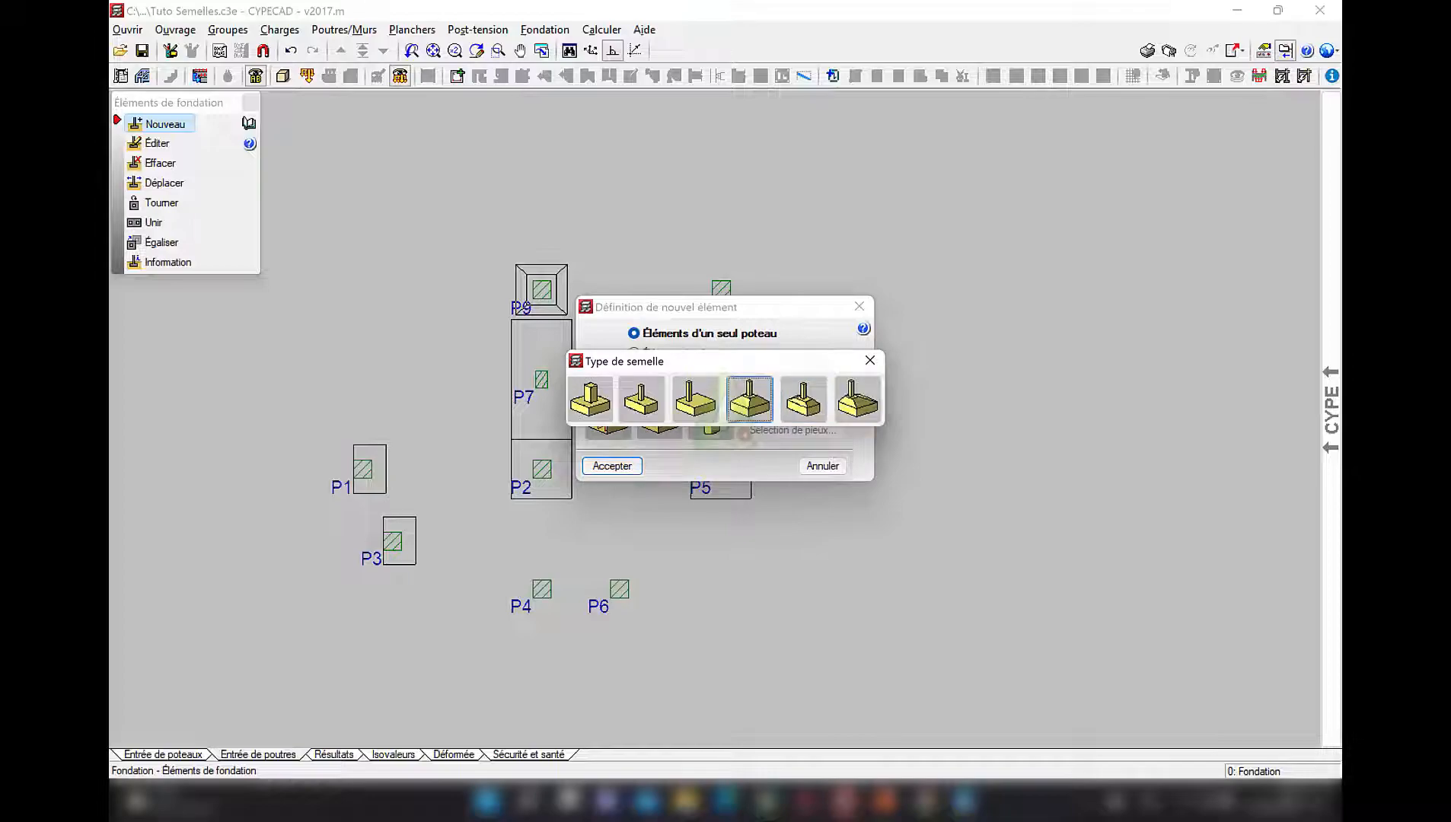
pyautogui.click(612, 466)
pyautogui.click(721, 290)
pyautogui.scroll(-2, 731, 423)
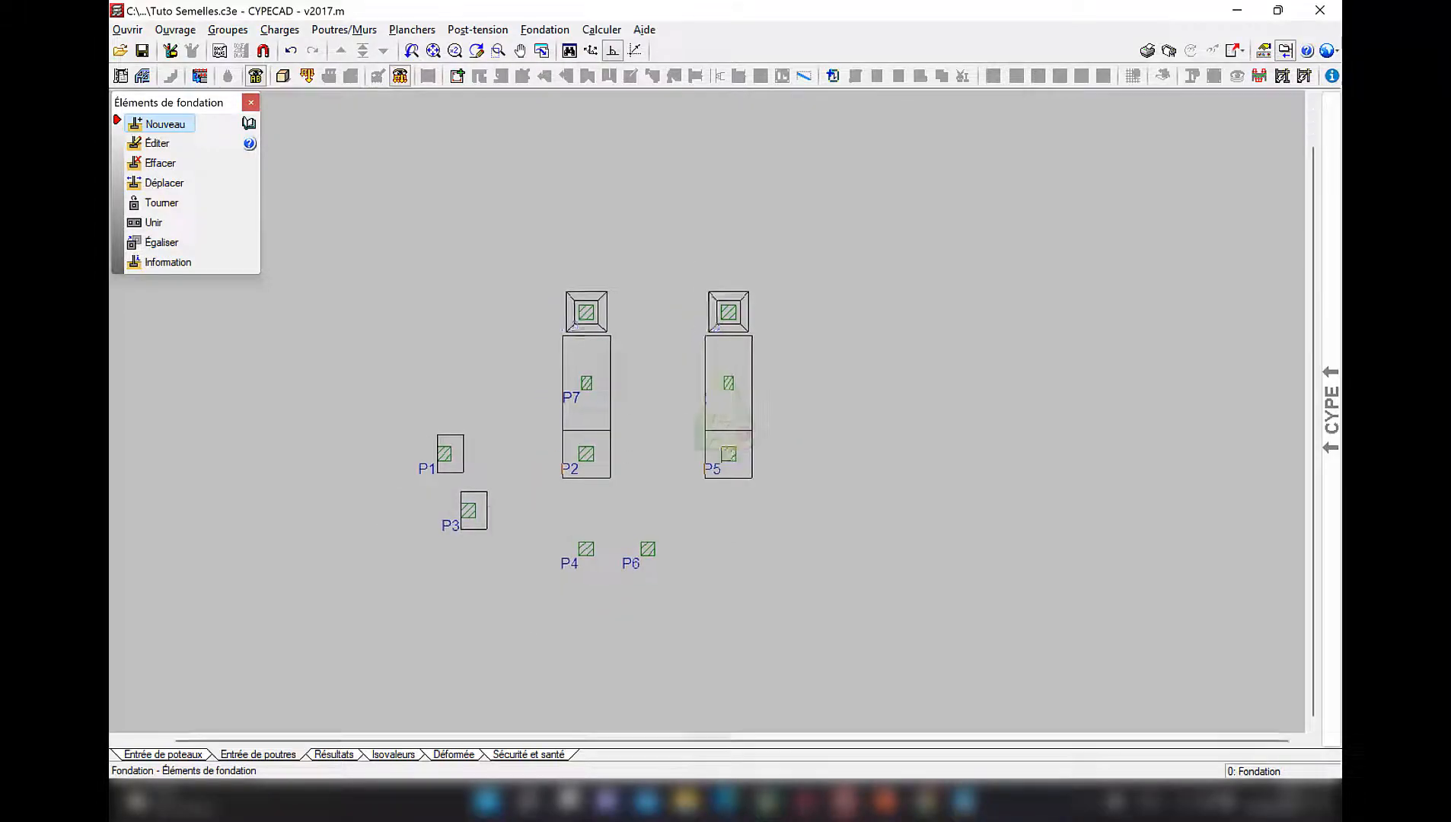
pyautogui.scroll(3, 521, 522)
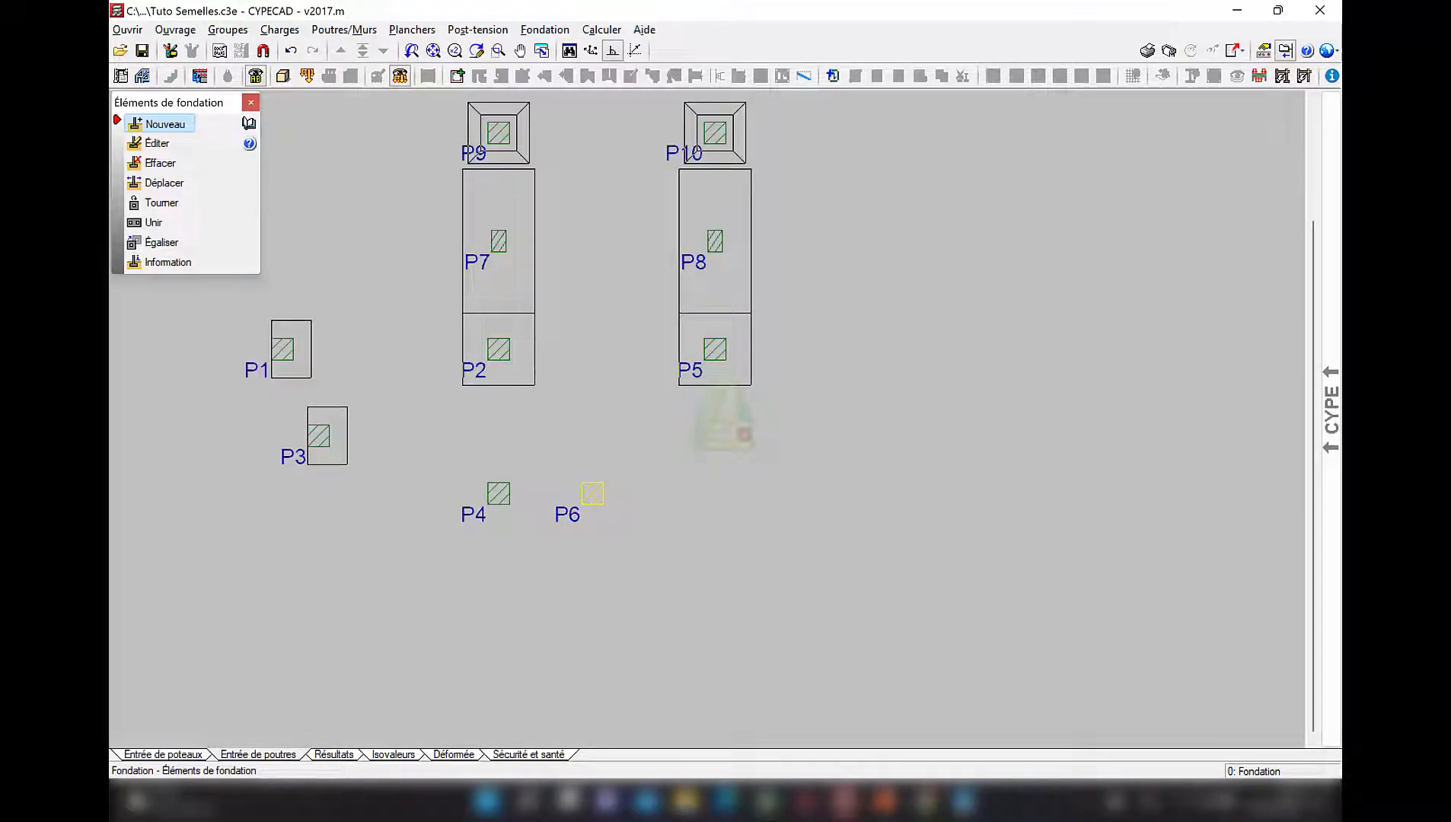
# - Start a new foundation element at column P6 as a multi-column pile cap of the linear multi-pile type
pyautogui.moveTo(476, 511); pyautogui.dragTo(608, 509, button='middle')
pyautogui.scroll(1, 607, 509)
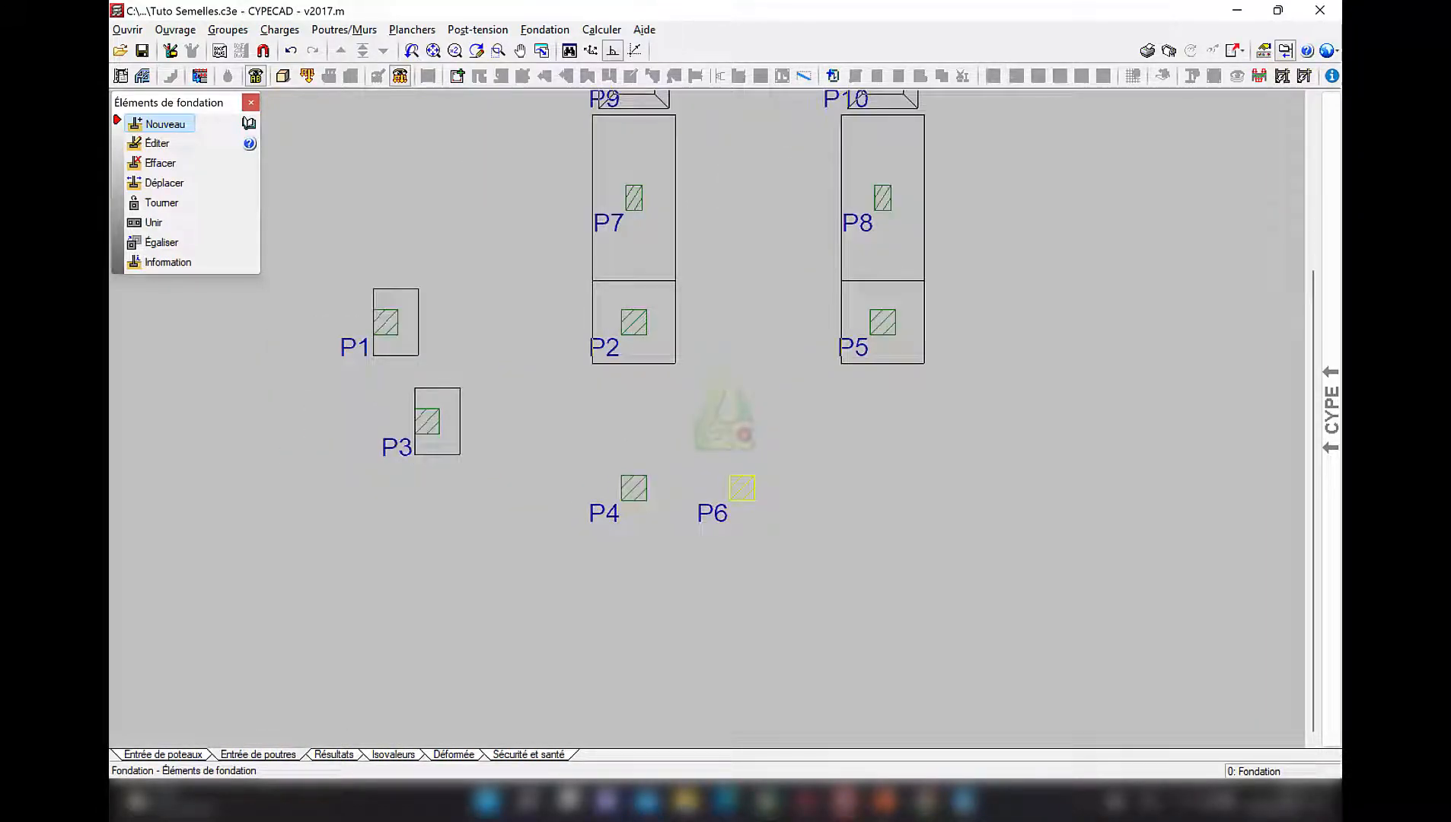
pyautogui.click(742, 488)
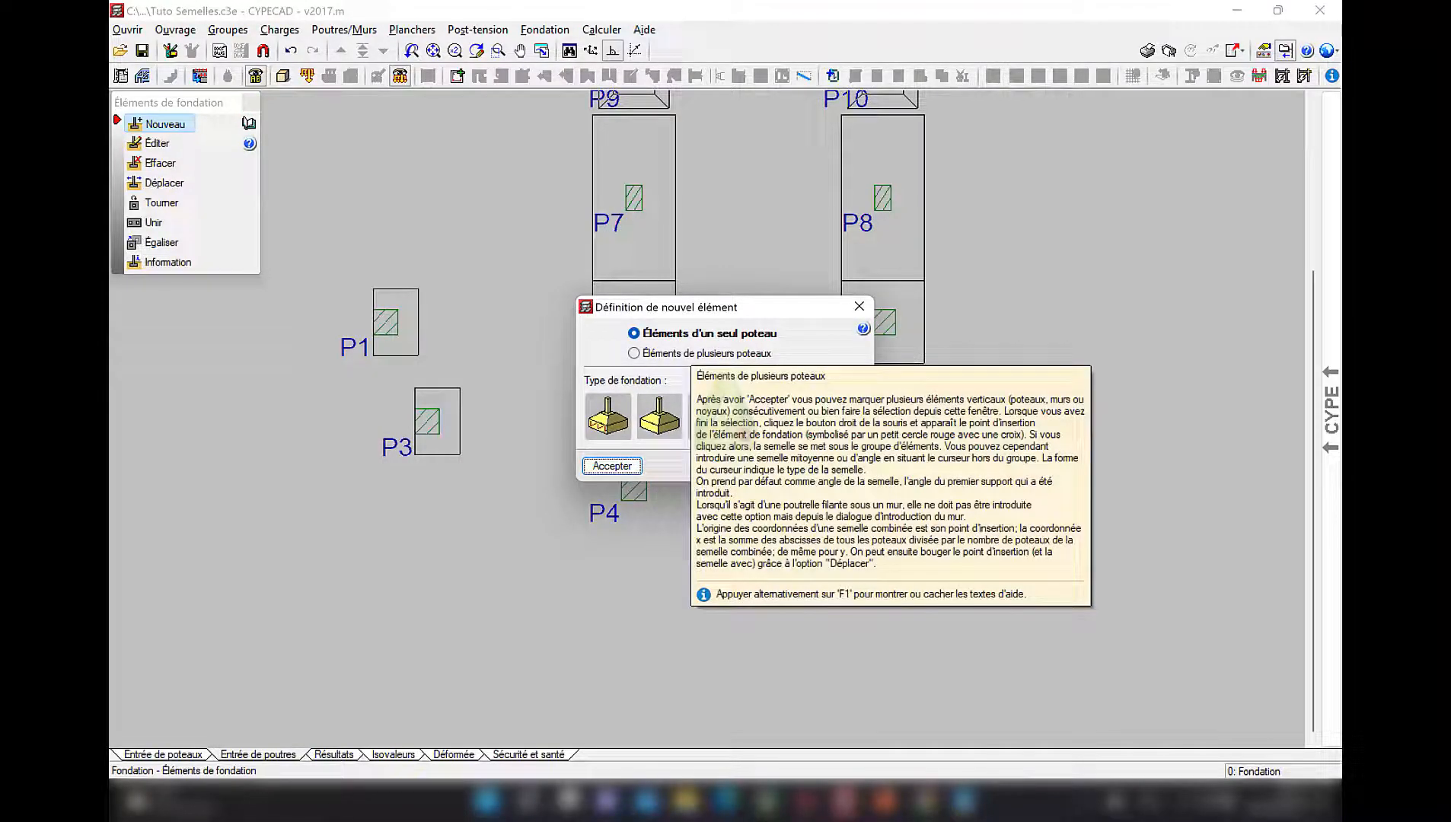
pyautogui.click(689, 353)
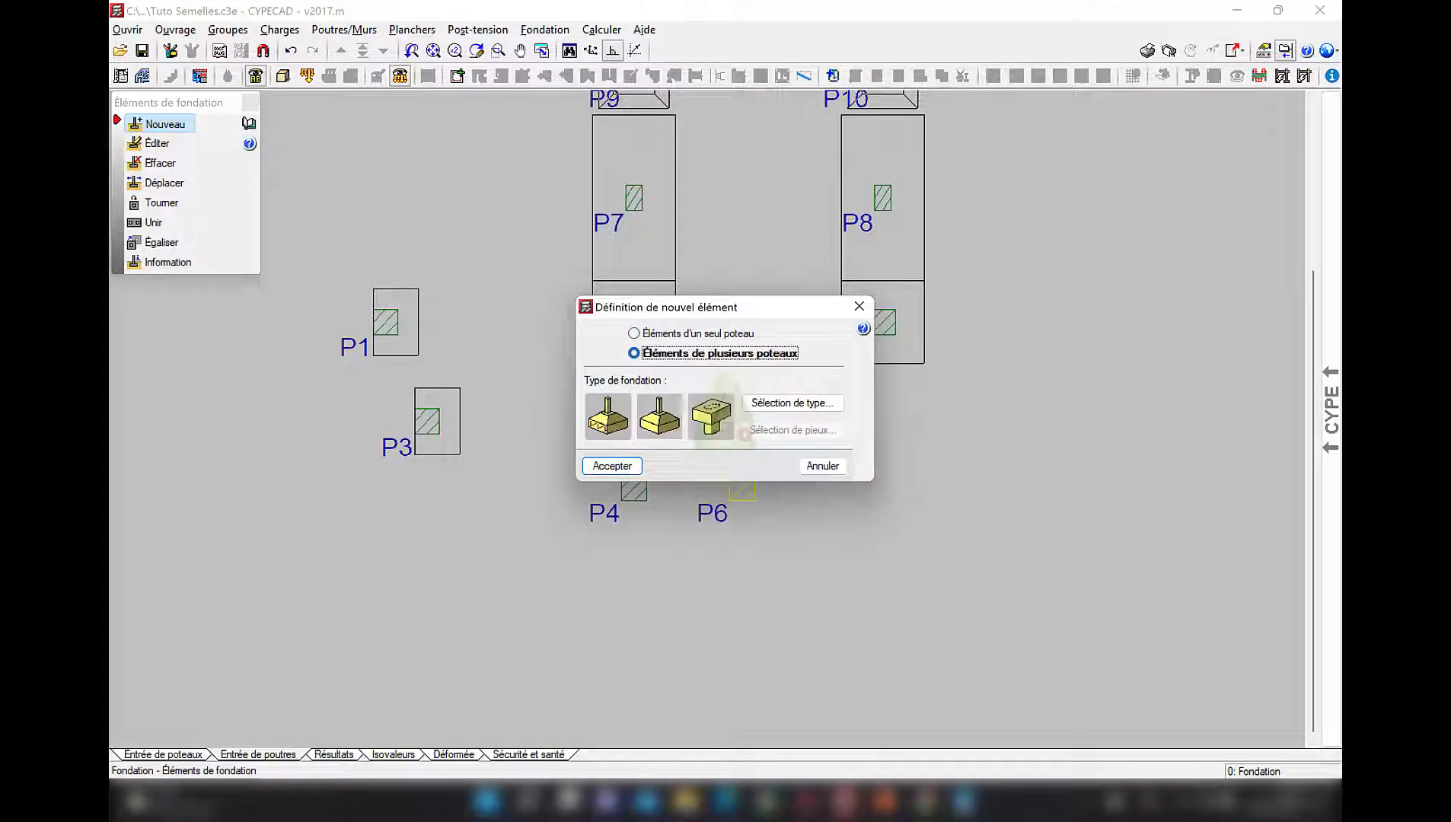
pyautogui.click(712, 417)
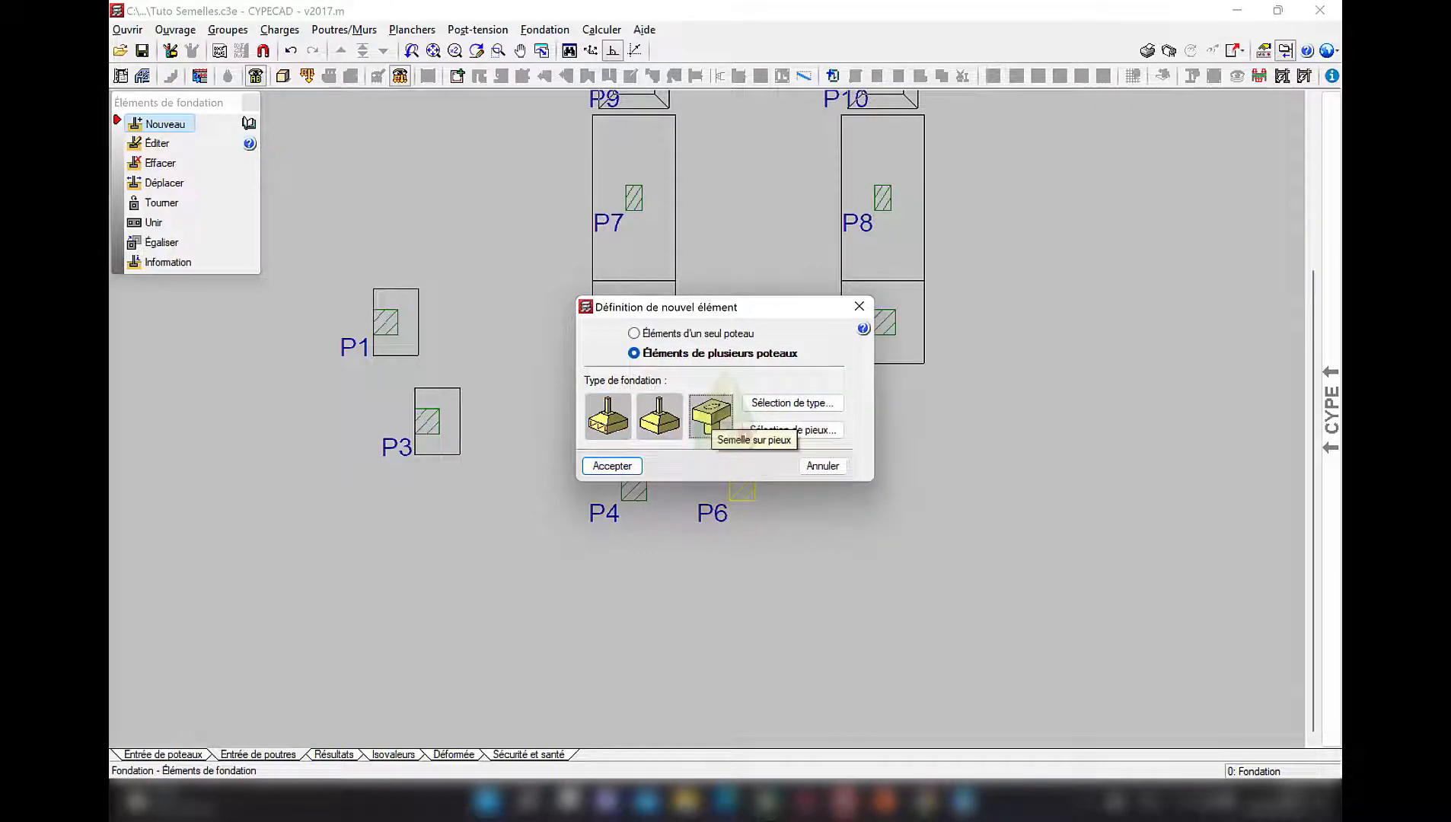
pyautogui.click(793, 404)
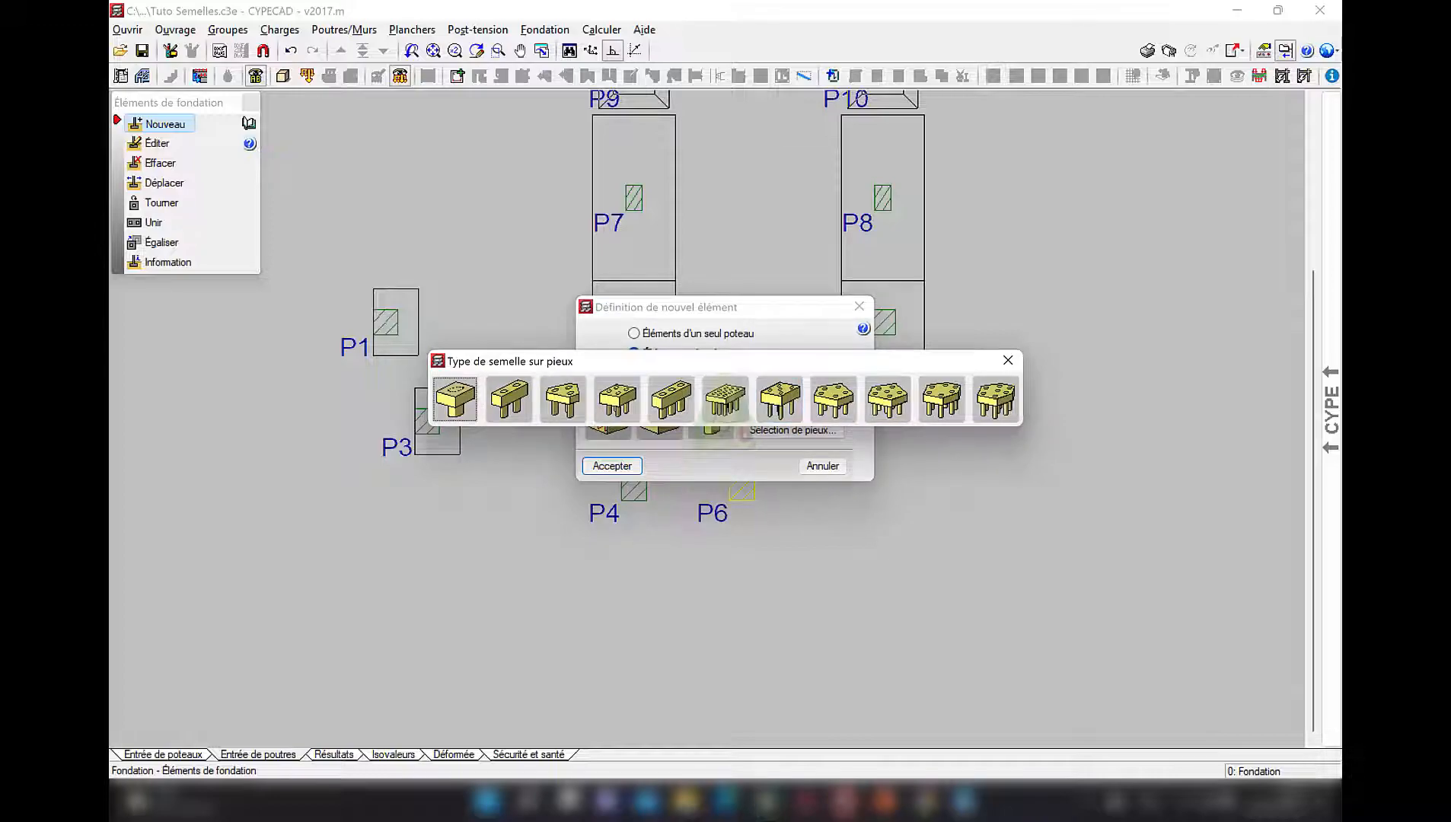
pyautogui.click(671, 400)
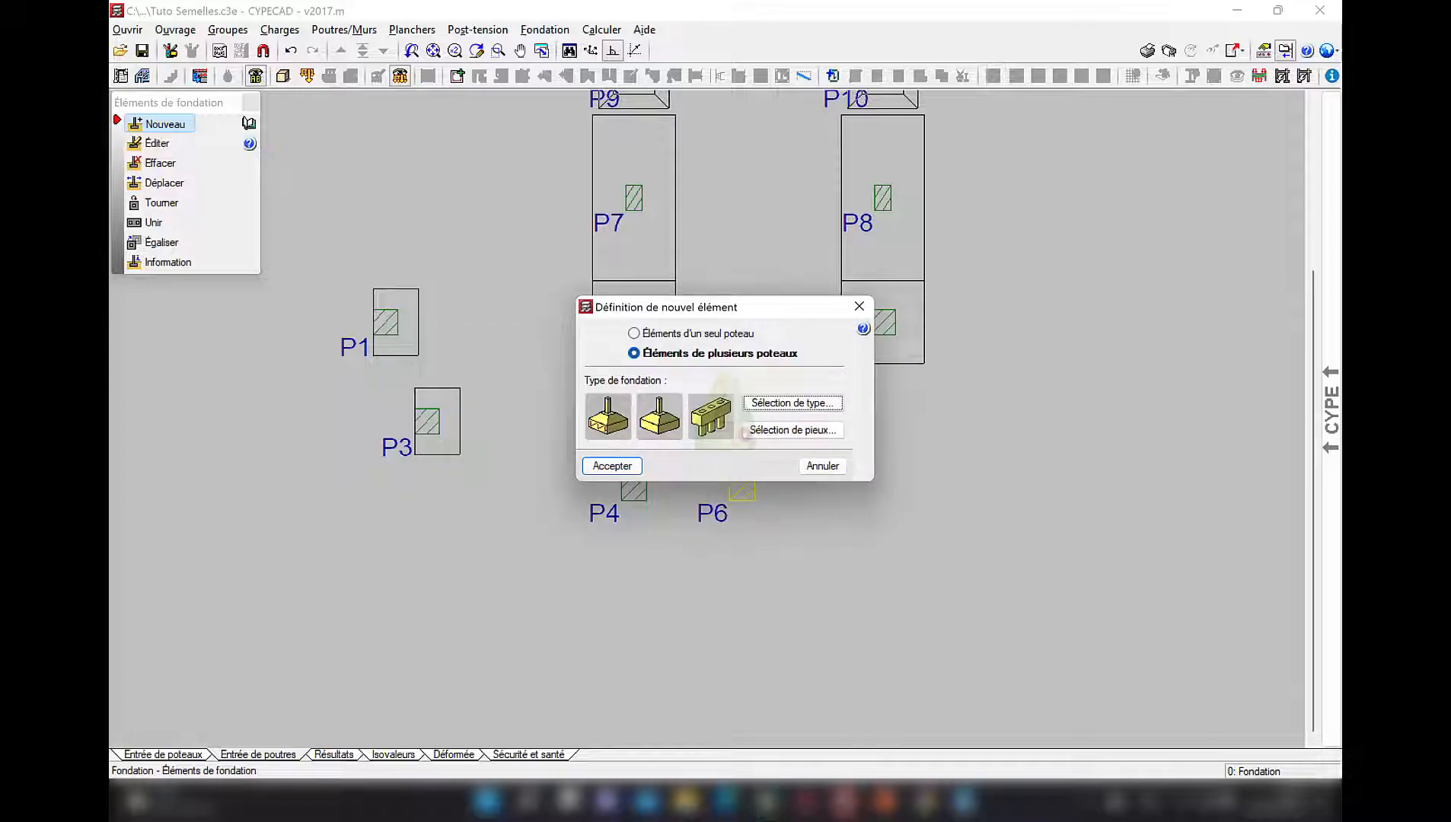
# - Create a circular concrete pile referenced "Pieu" with a diameter of 500 mm
pyautogui.click(793, 431)
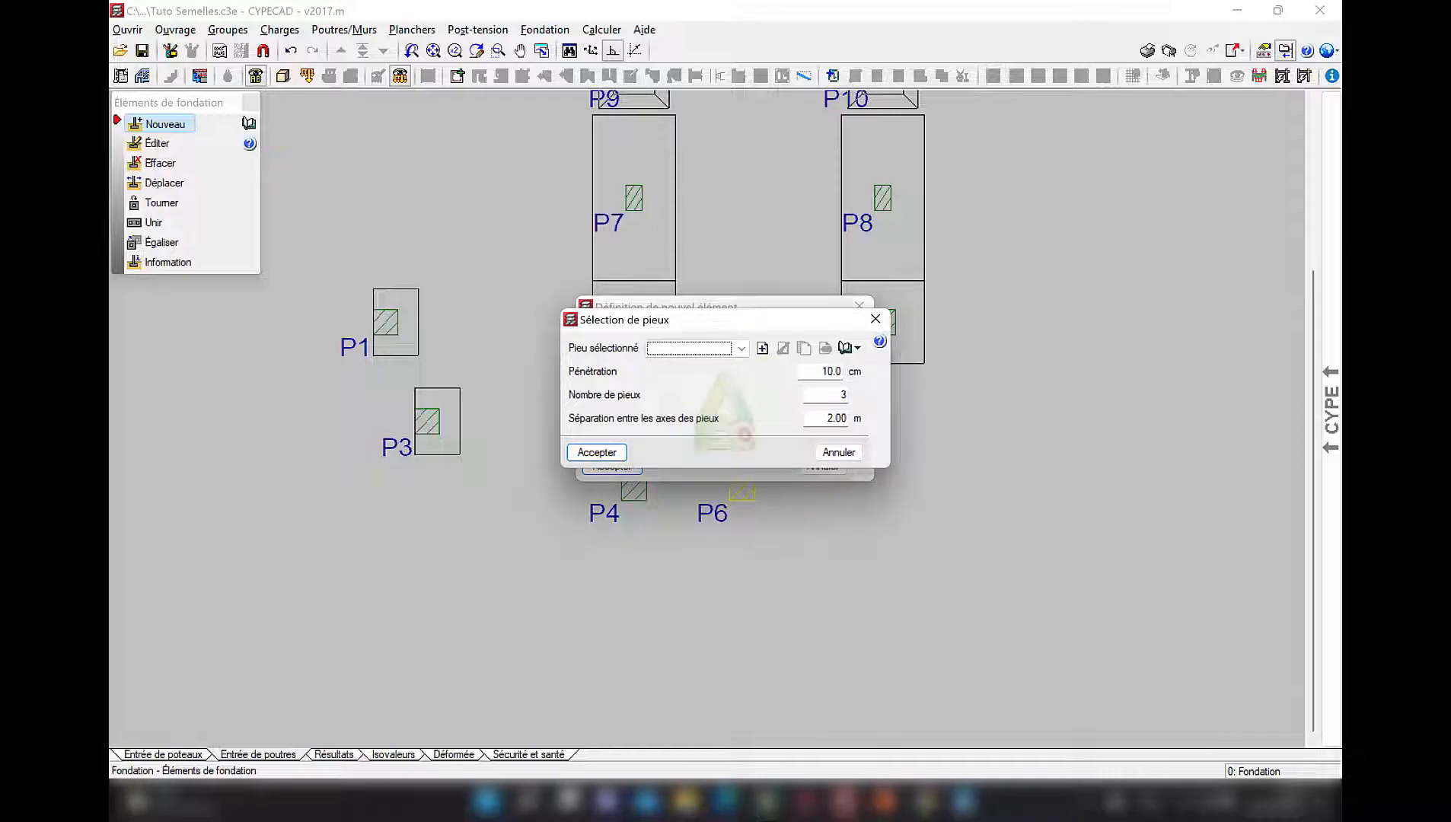
pyautogui.click(762, 348)
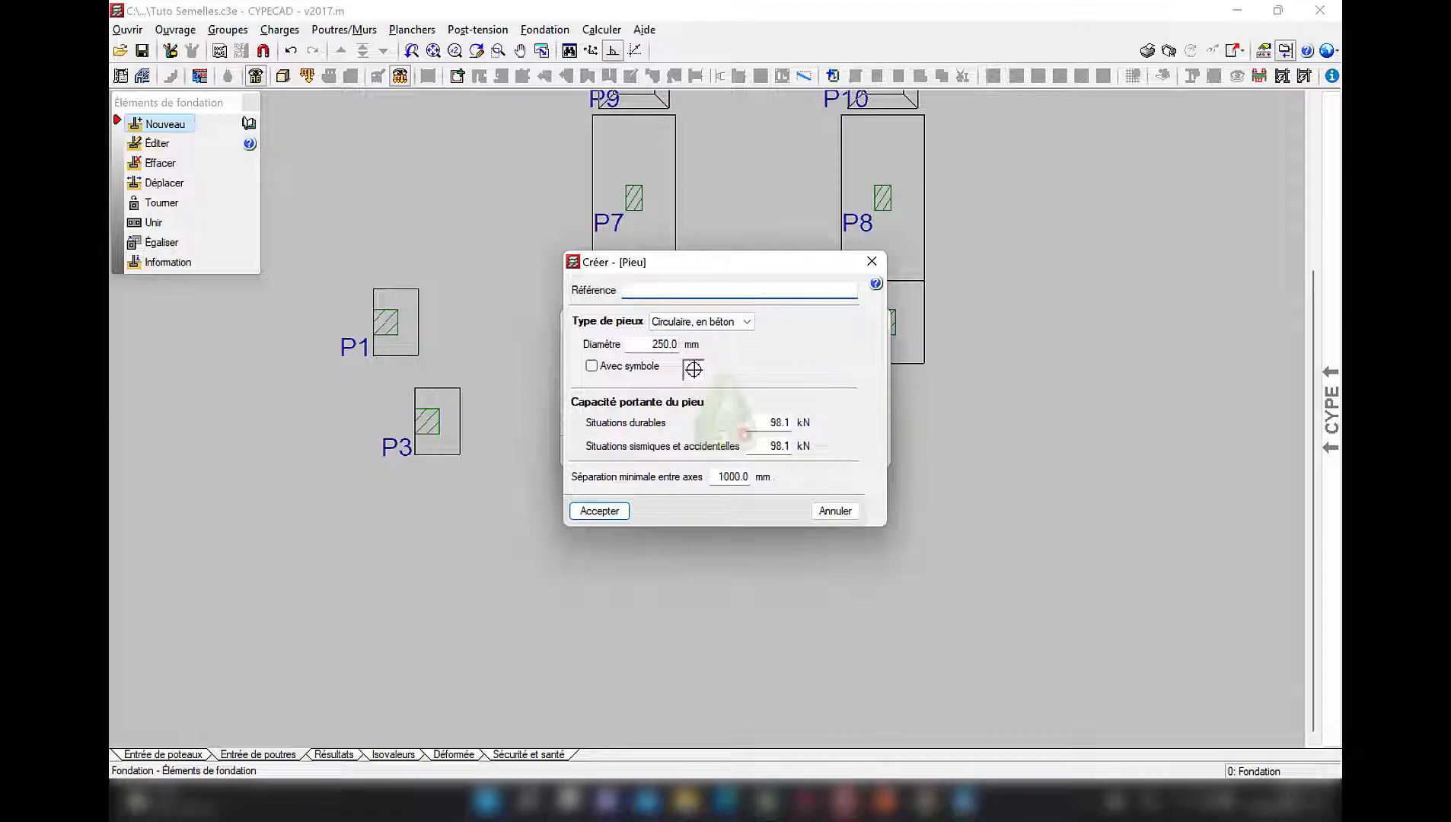
pyautogui.write('Pieu')
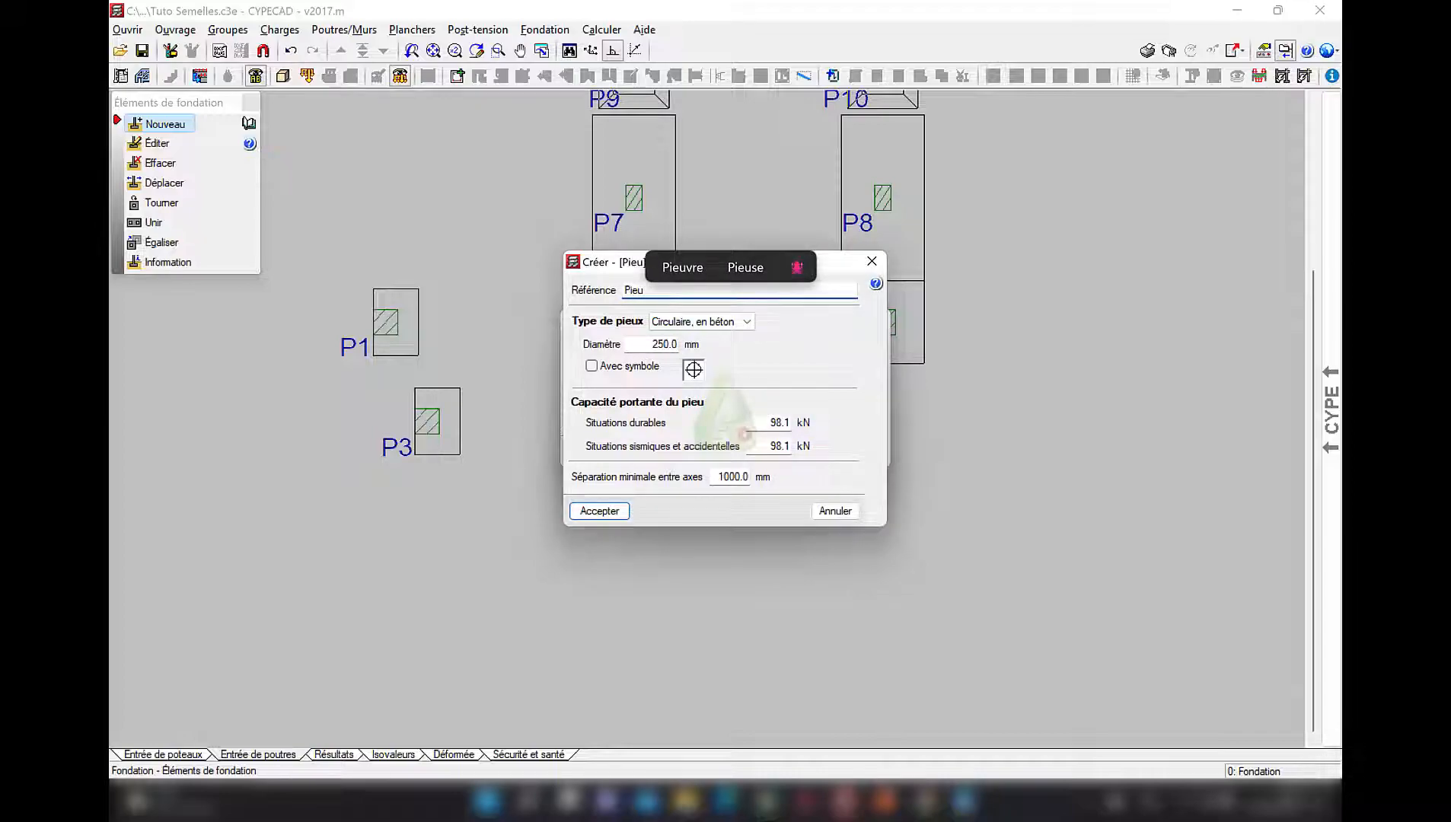
pyautogui.moveTo(647, 345); pyautogui.dragTo(664, 345)
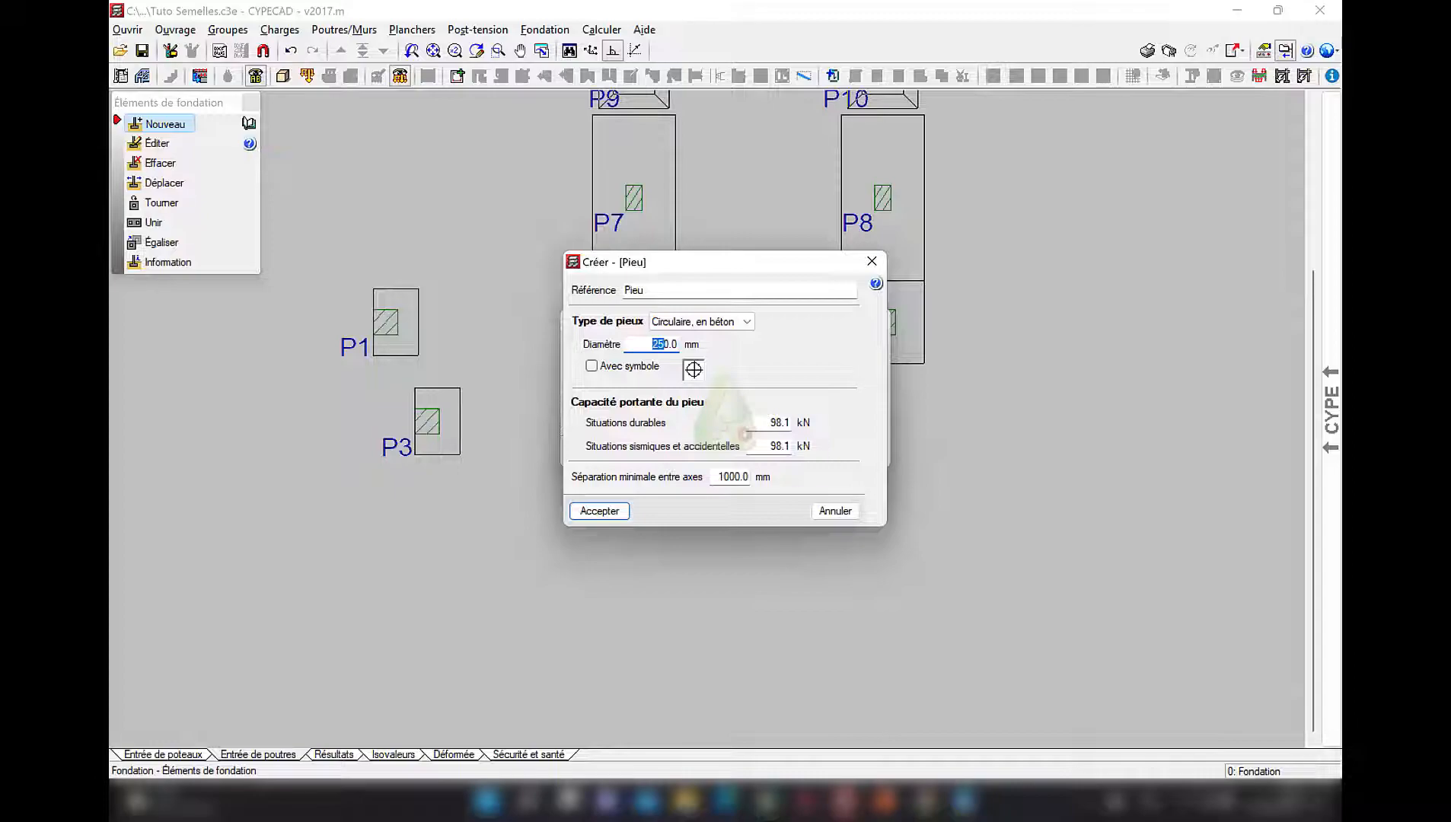
pyautogui.press('BackSpace')
pyautogui.write('50')
# - Set the pile's bearing capacity to 400 kN for both durable and seismic/accidental situations, and its minimum axis spacing to 500 mm
pyautogui.click(746, 431)
pyautogui.write('400')
pyautogui.press('Tab')
pyautogui.write('400')
pyautogui.click(721, 477)
pyautogui.doubleClick(721, 477)
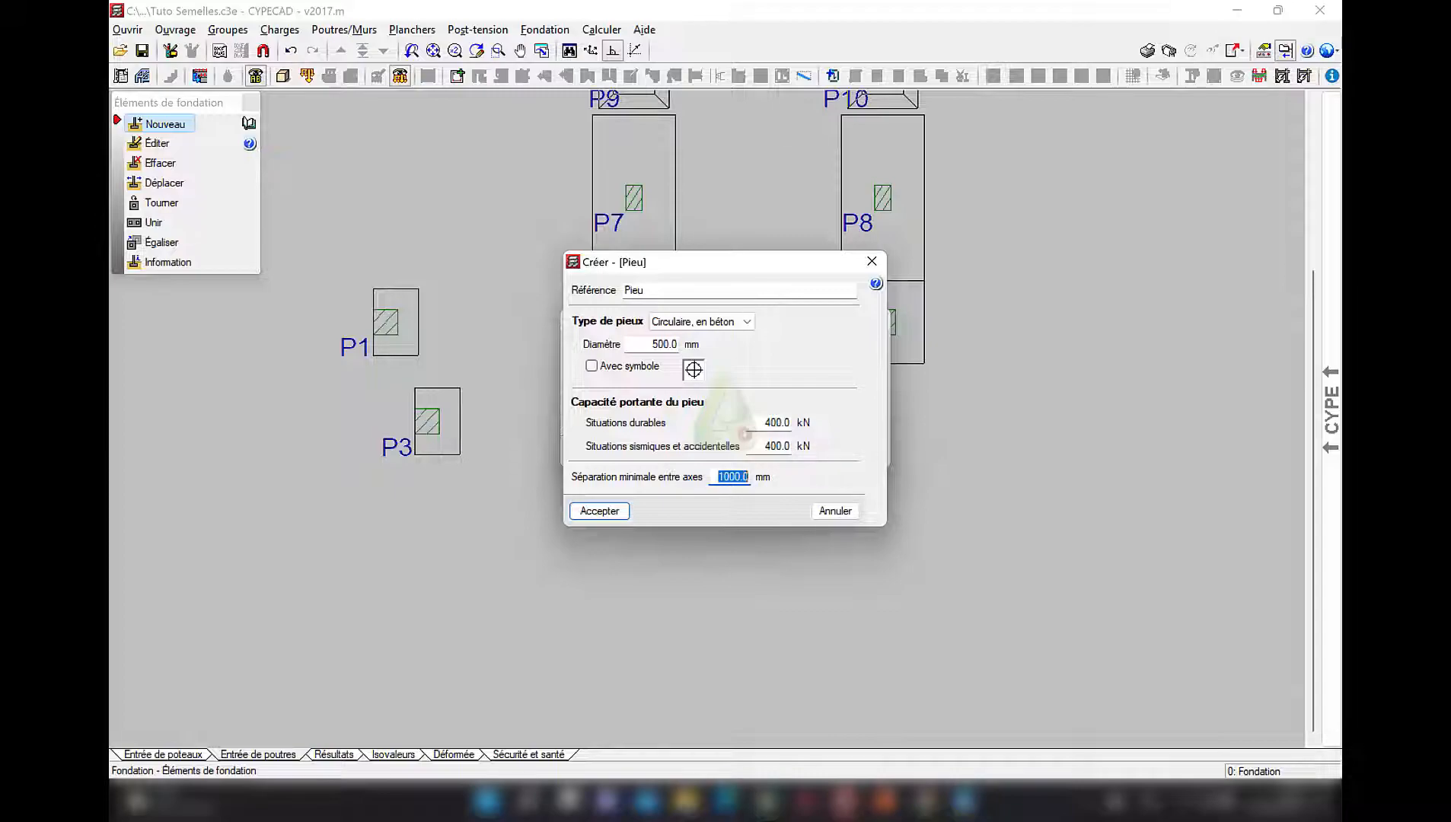
pyautogui.write('500')
pyautogui.press('Return')
# - Set the separation between pile axes to 1.00 m, keep 3 piles, and accept the pile cap definition
pyautogui.click(826, 418)
pyautogui.write('1')
pyautogui.click(836, 396)
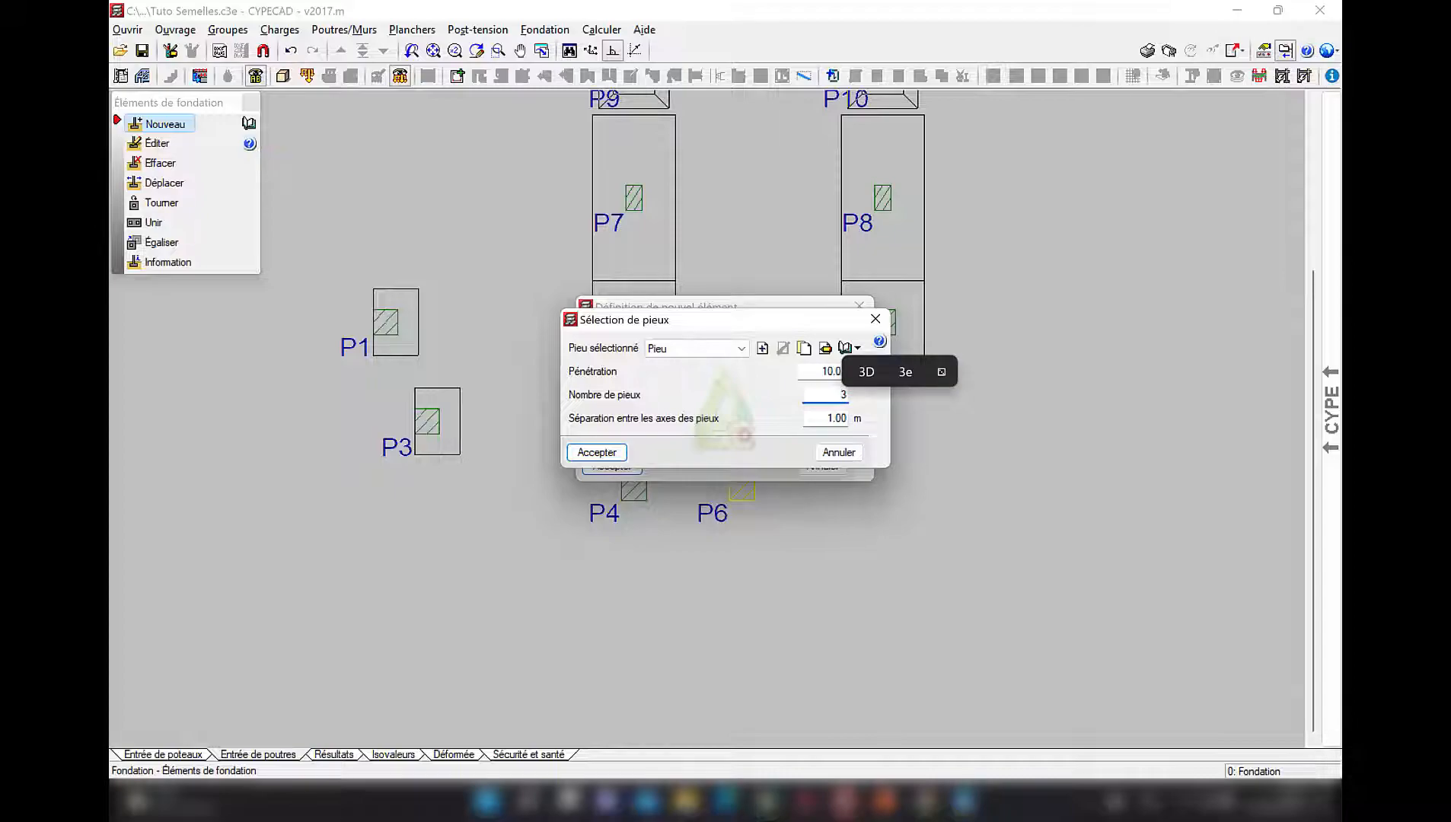
pyautogui.click(830, 372)
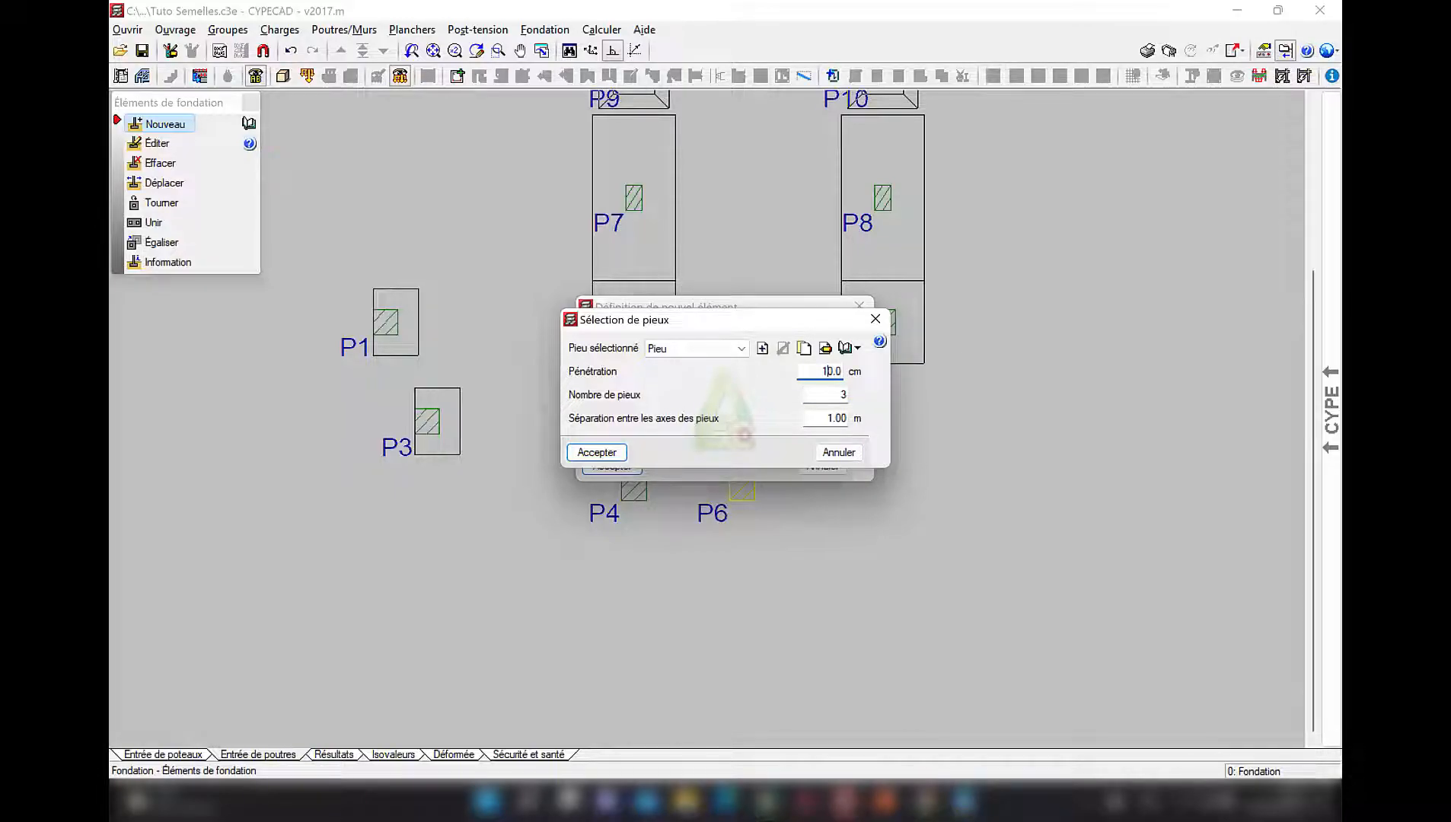
pyautogui.click(842, 395)
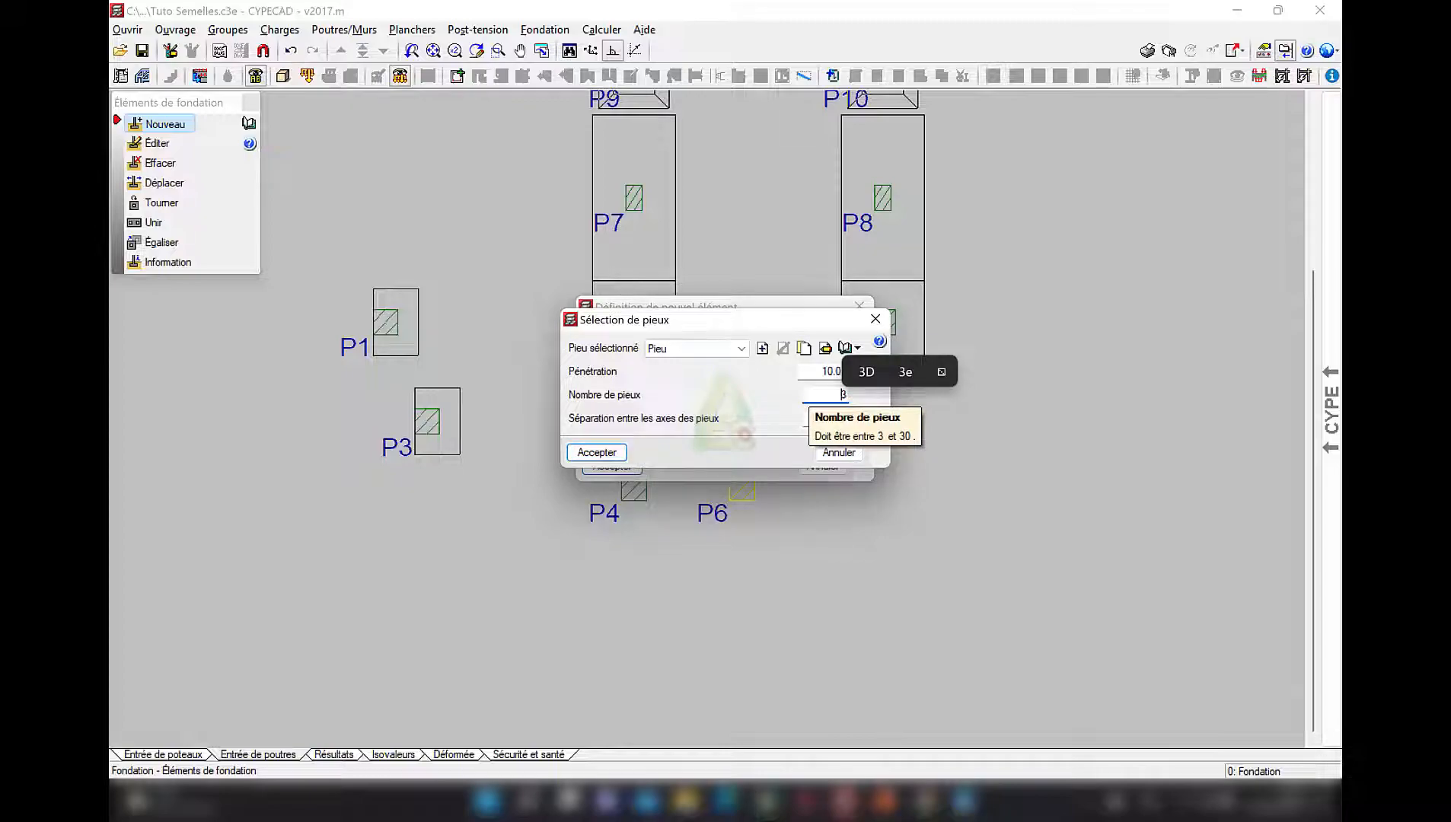
pyautogui.press('Return')
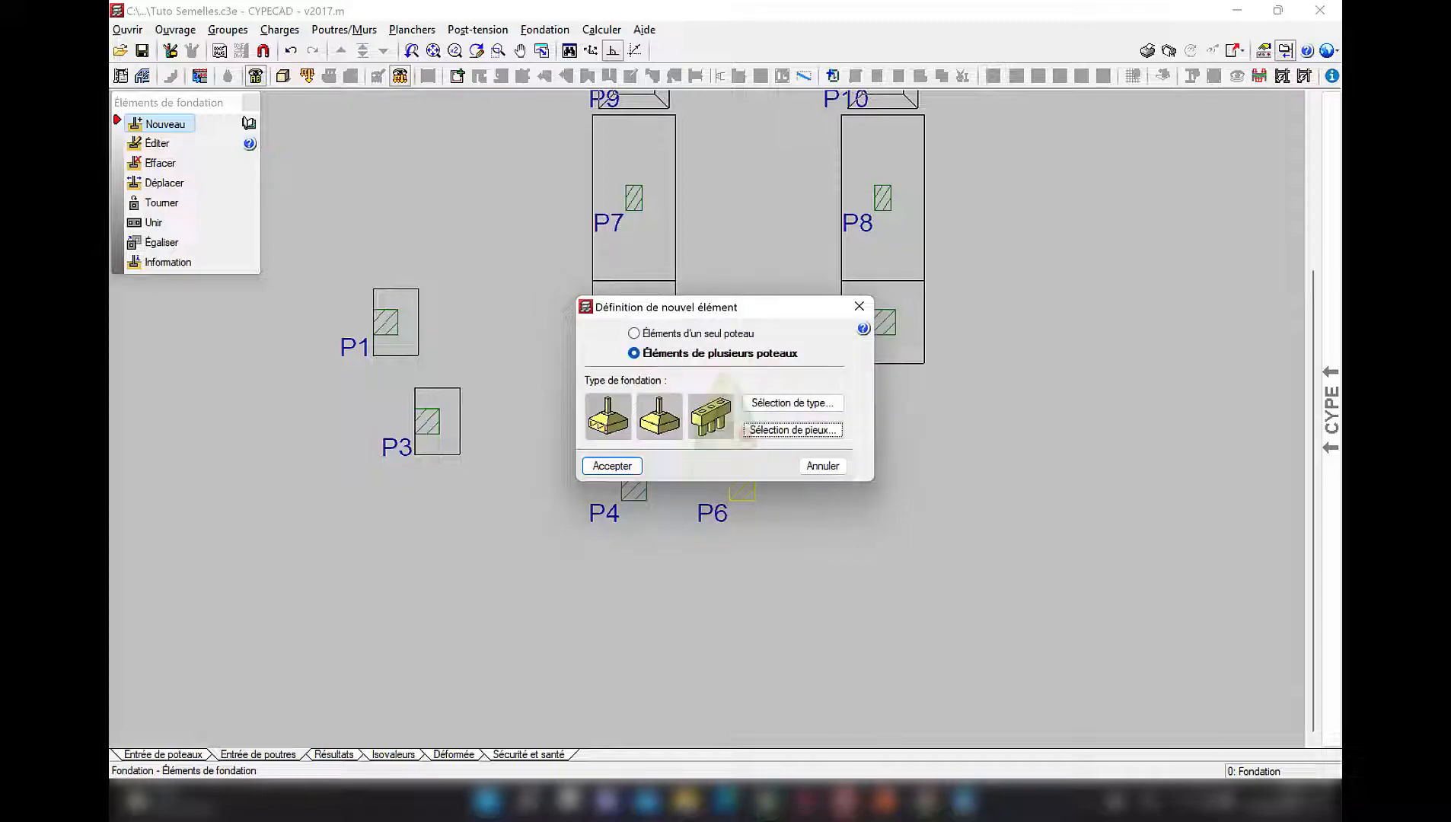
pyautogui.press('Return')
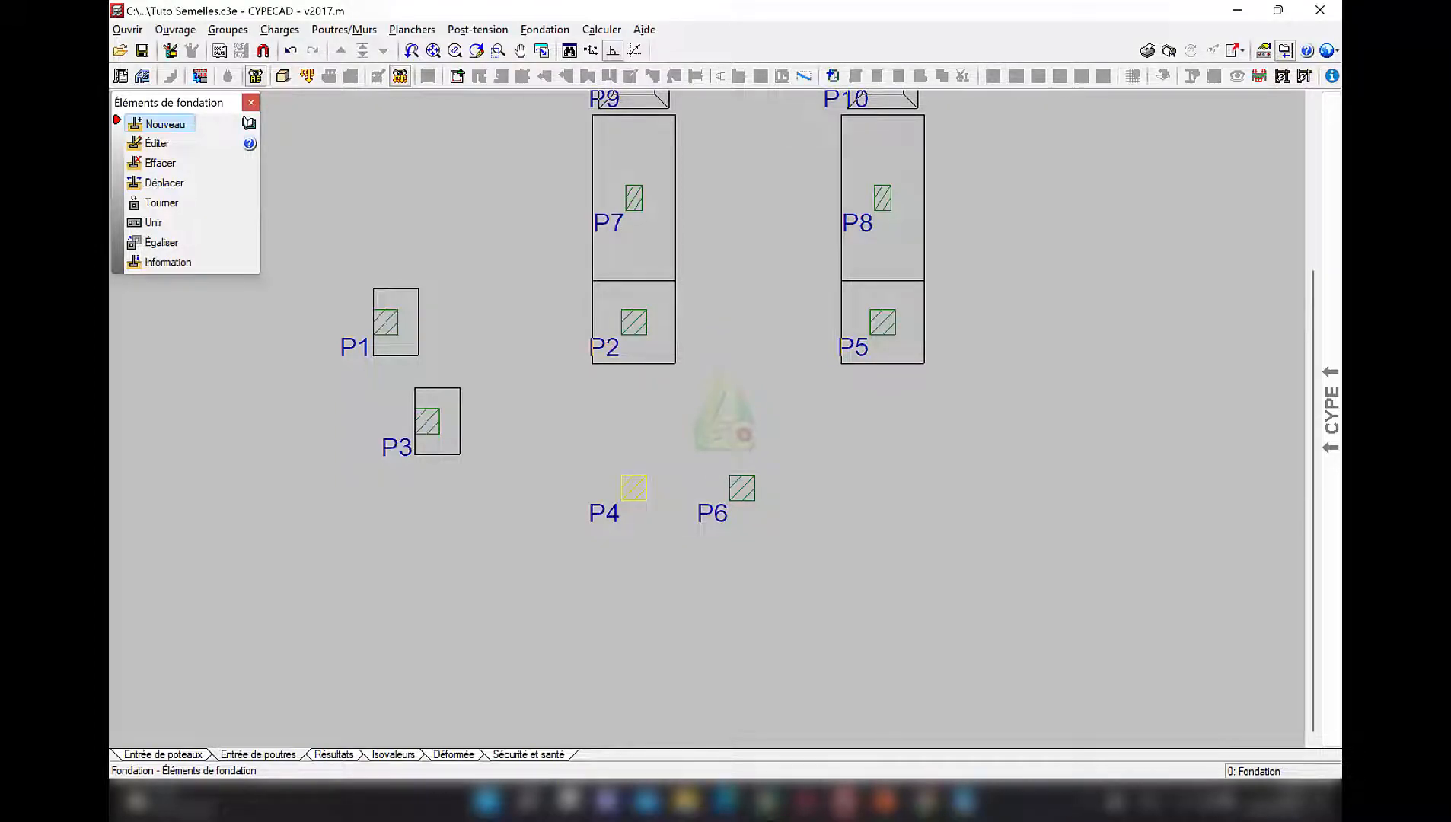
# - Place the three-pile cap under columns P4 and P6, with its insertion point midway between them
pyautogui.click(742, 488)
pyautogui.click(687, 488)
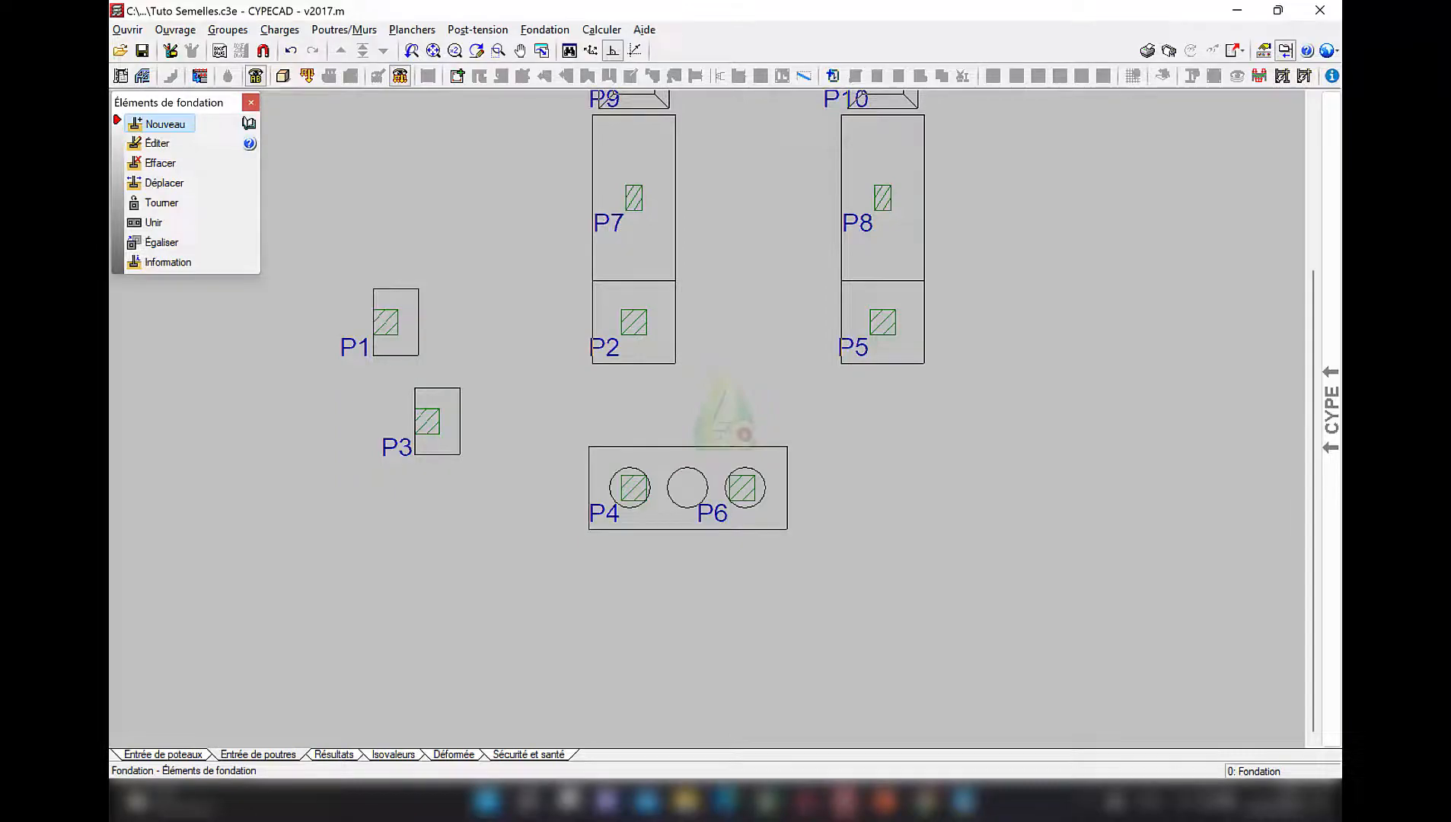
pyautogui.scroll(1, 661, 513)
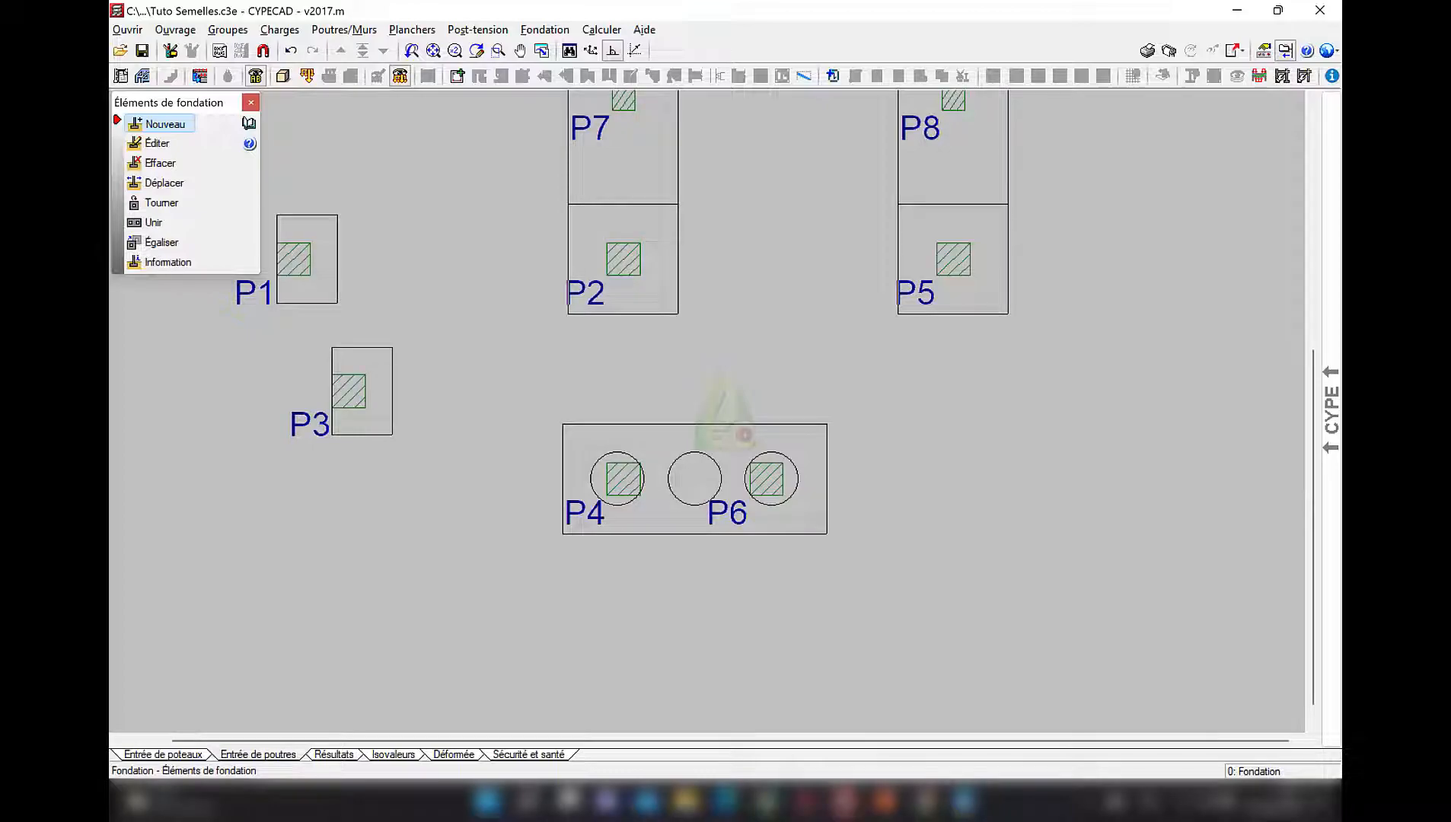
pyautogui.scroll(-2, 635, 655)
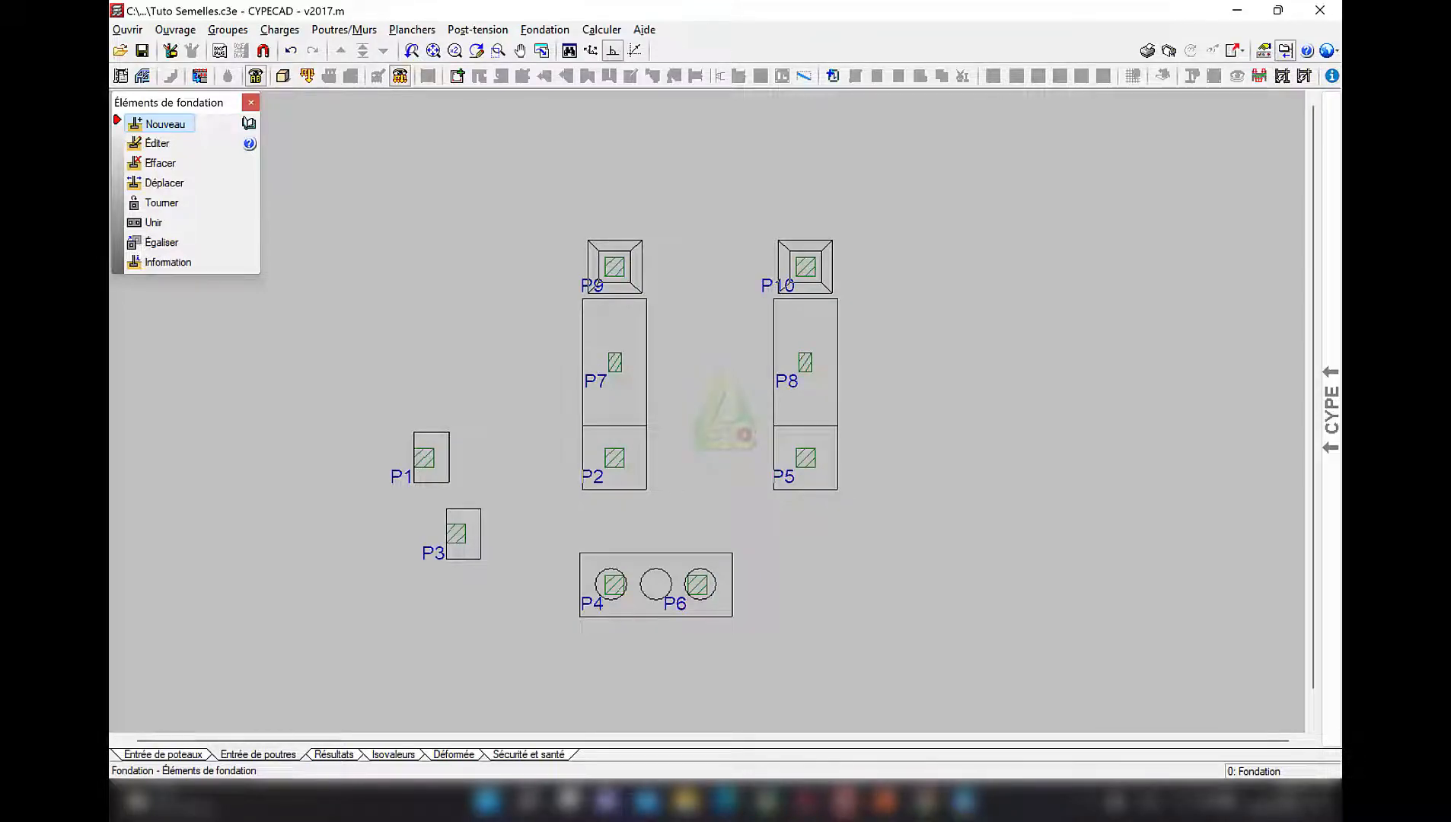
# - Calculate the whole structure including the foundation, and dismiss the incident and error reports
pyautogui.click(602, 30)
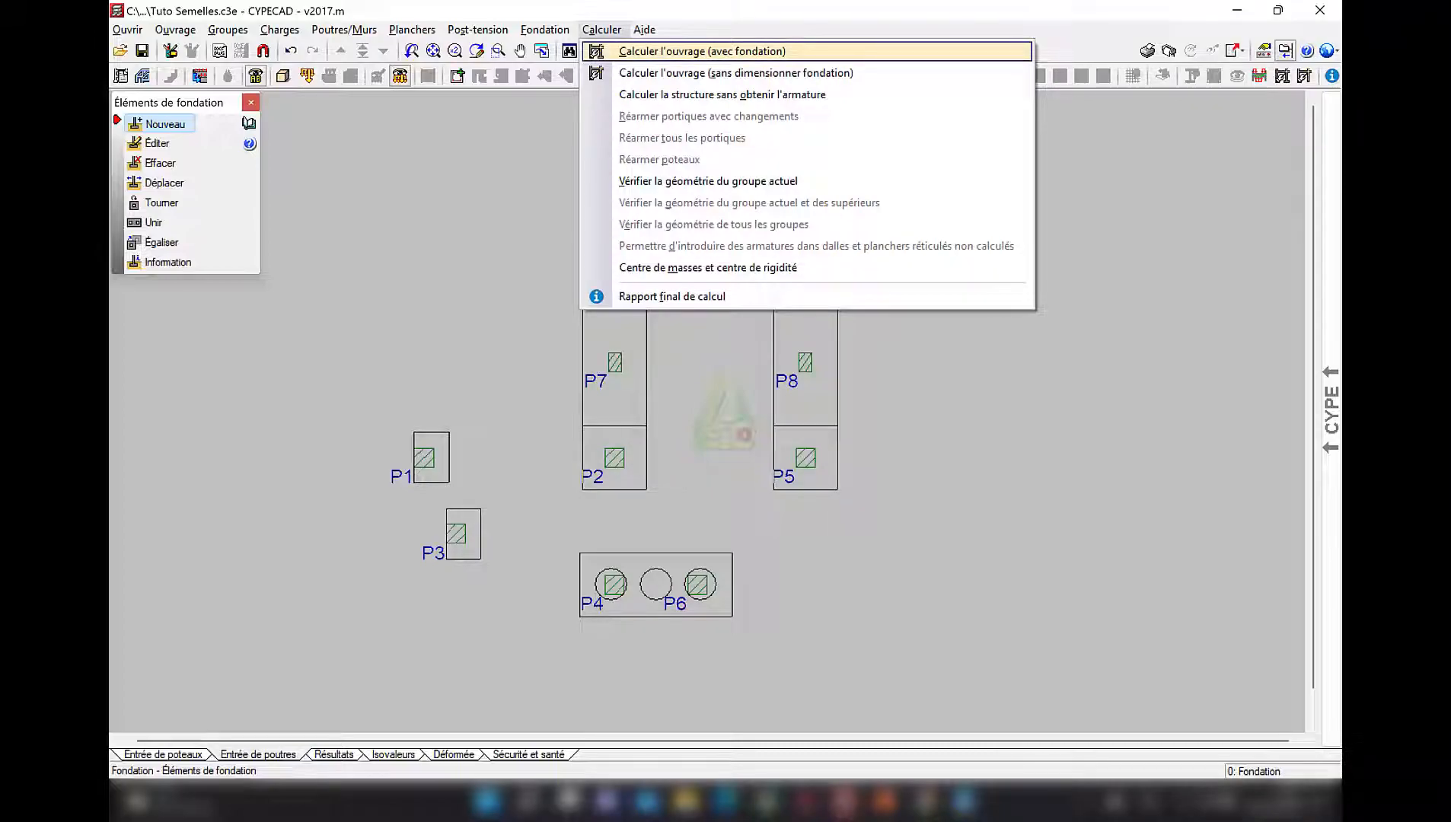
pyautogui.click(702, 51)
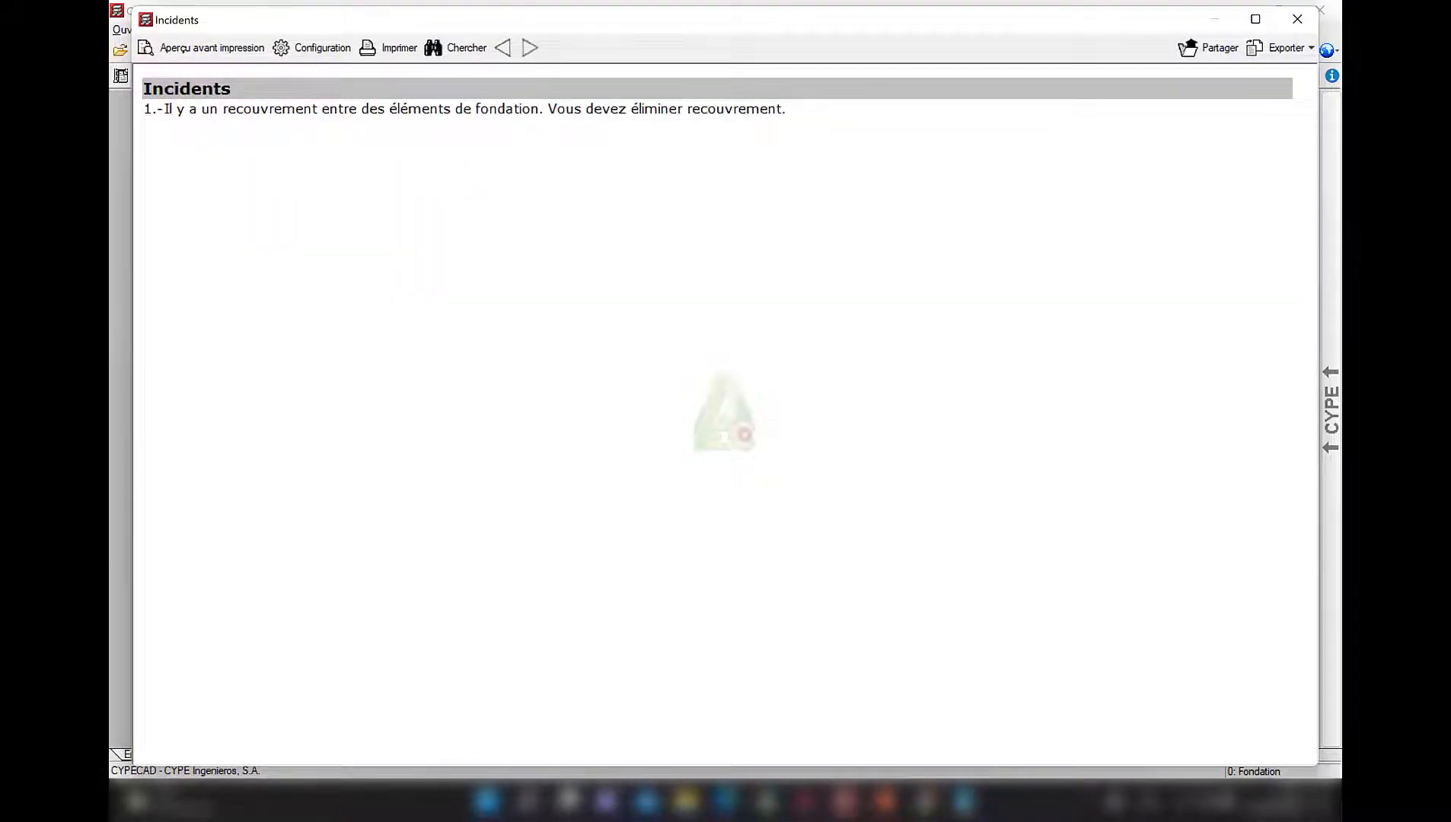
pyautogui.click(1297, 19)
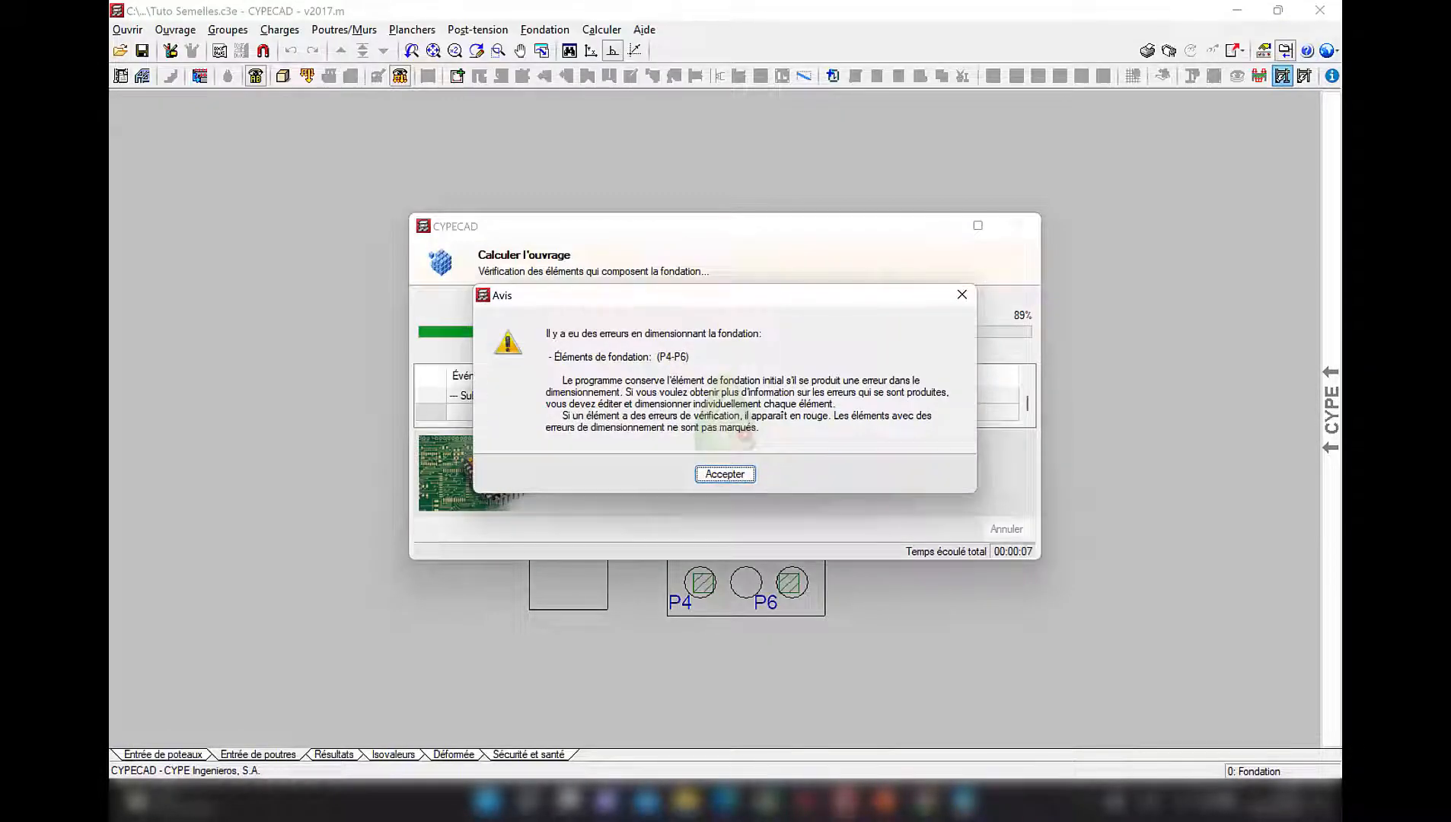
pyautogui.press('Return')
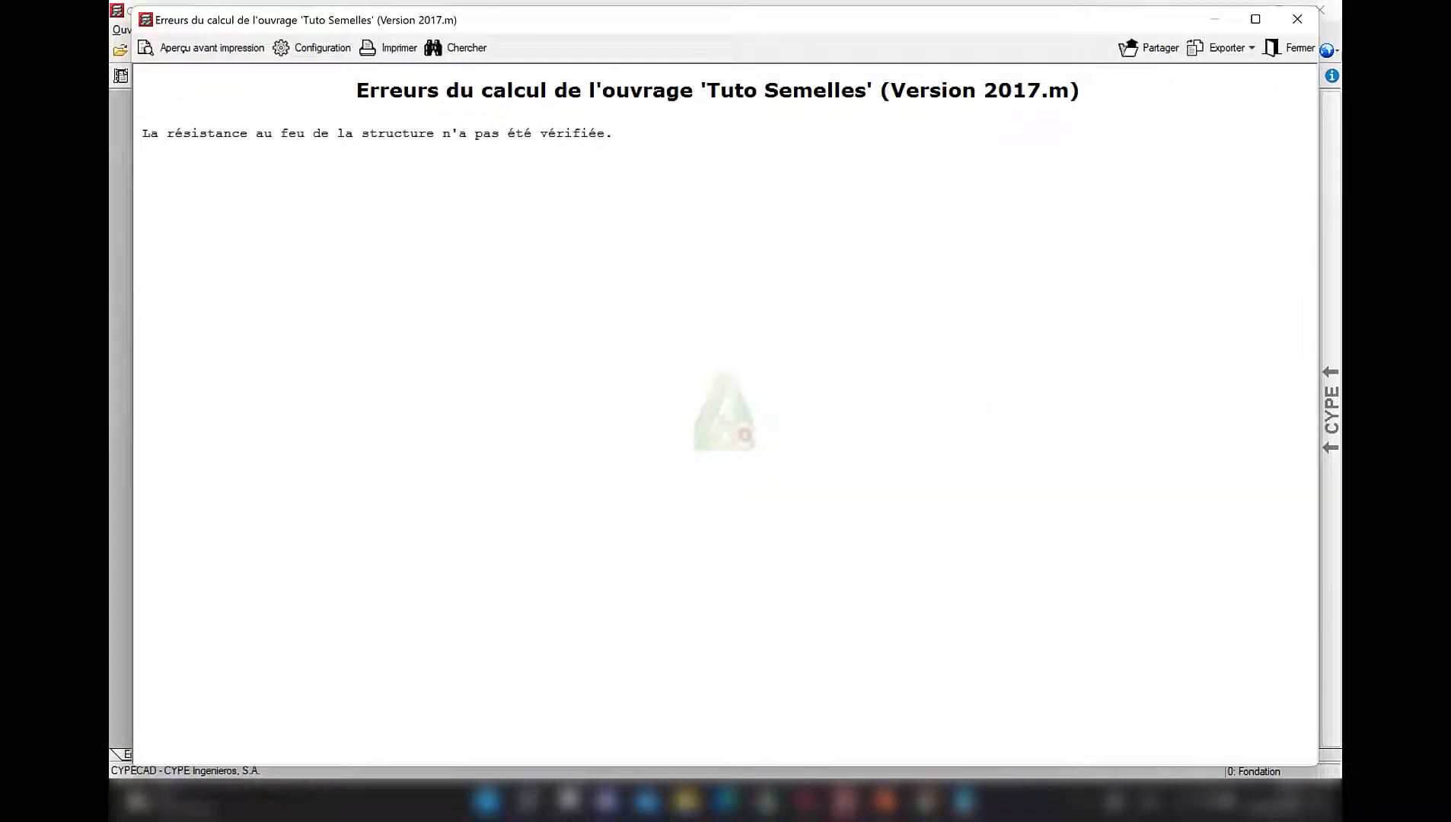
pyautogui.click(1297, 19)
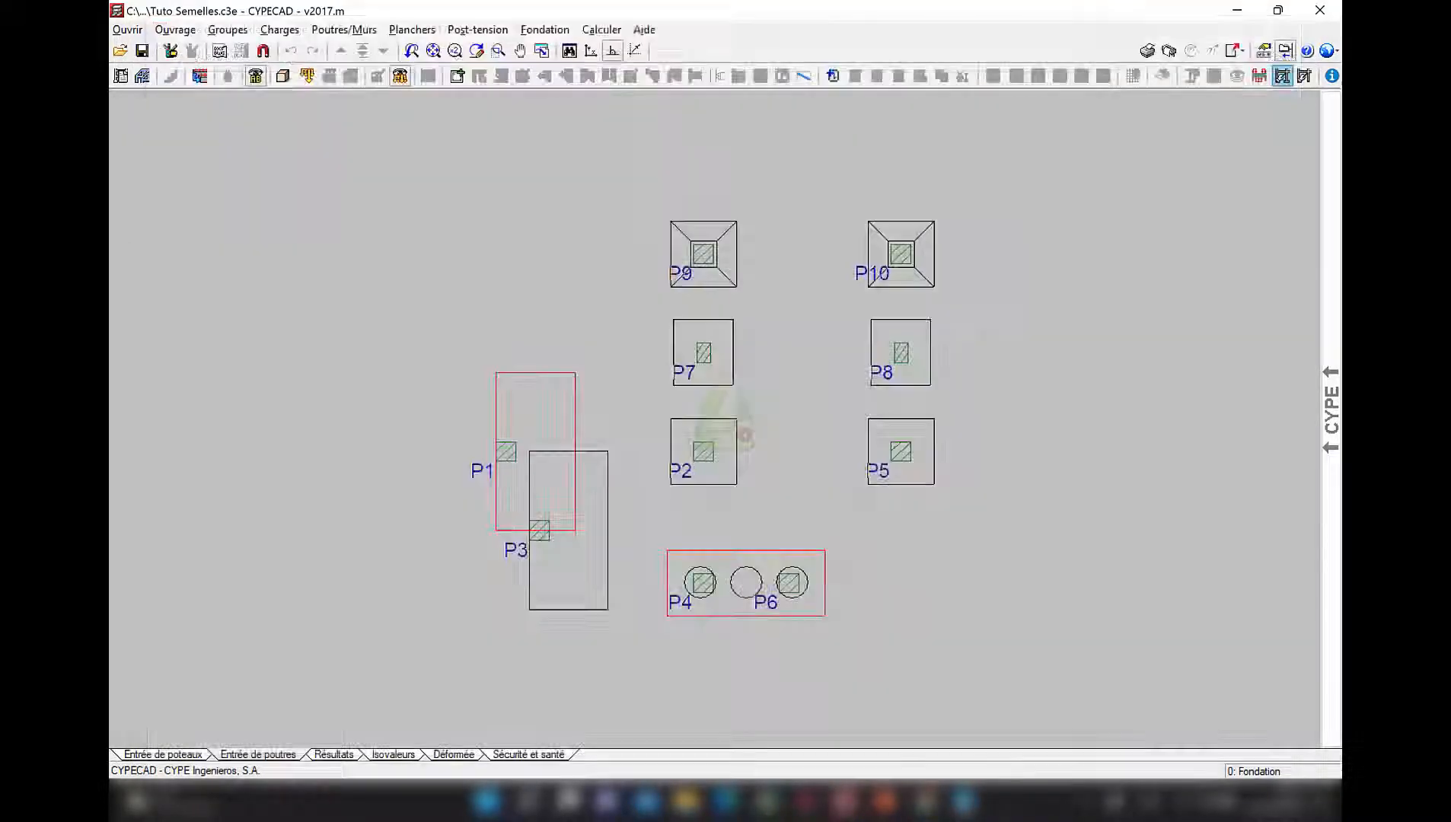
# - Eliminate the overlap between the footings of columns P1 and P3 in the foundation plan
pyautogui.scroll(-2, 543, 387)
pyautogui.moveTo(594, 525); pyautogui.dragTo(533, 462, button='middle')
pyautogui.scroll(4, 533, 462)
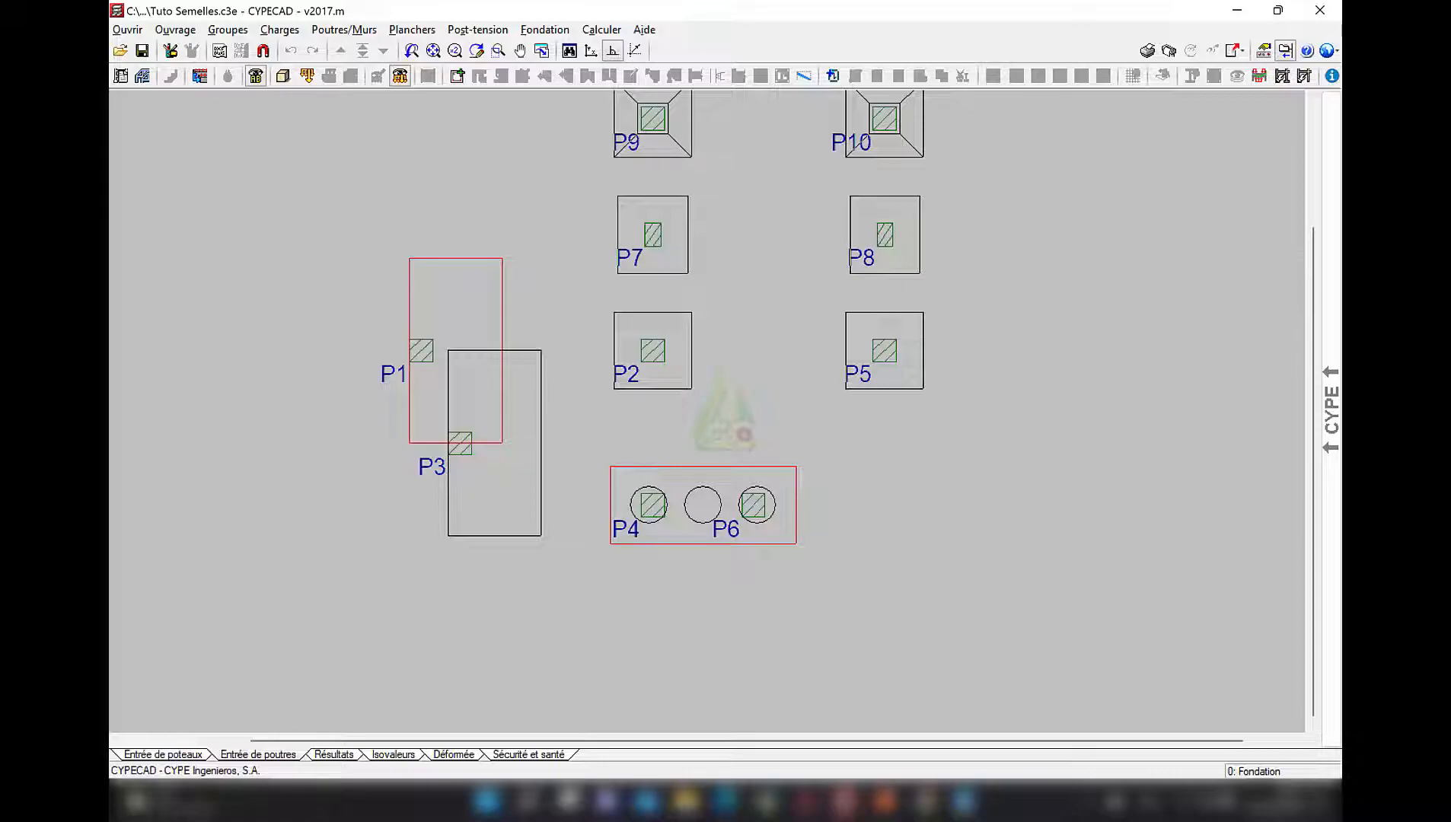
pyautogui.scroll(-2, 563, 403)
pyautogui.click(545, 30)
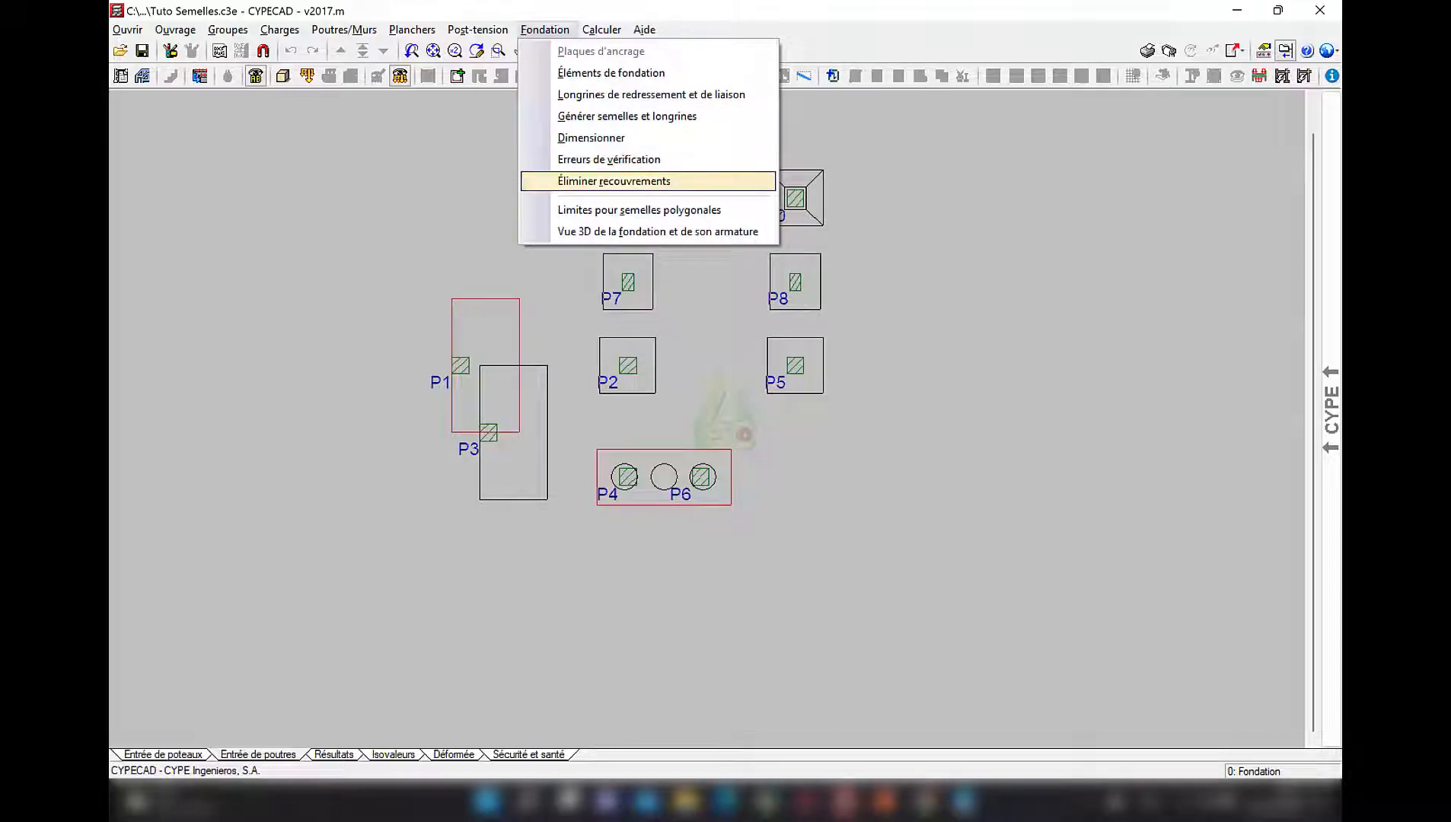
pyautogui.click(613, 182)
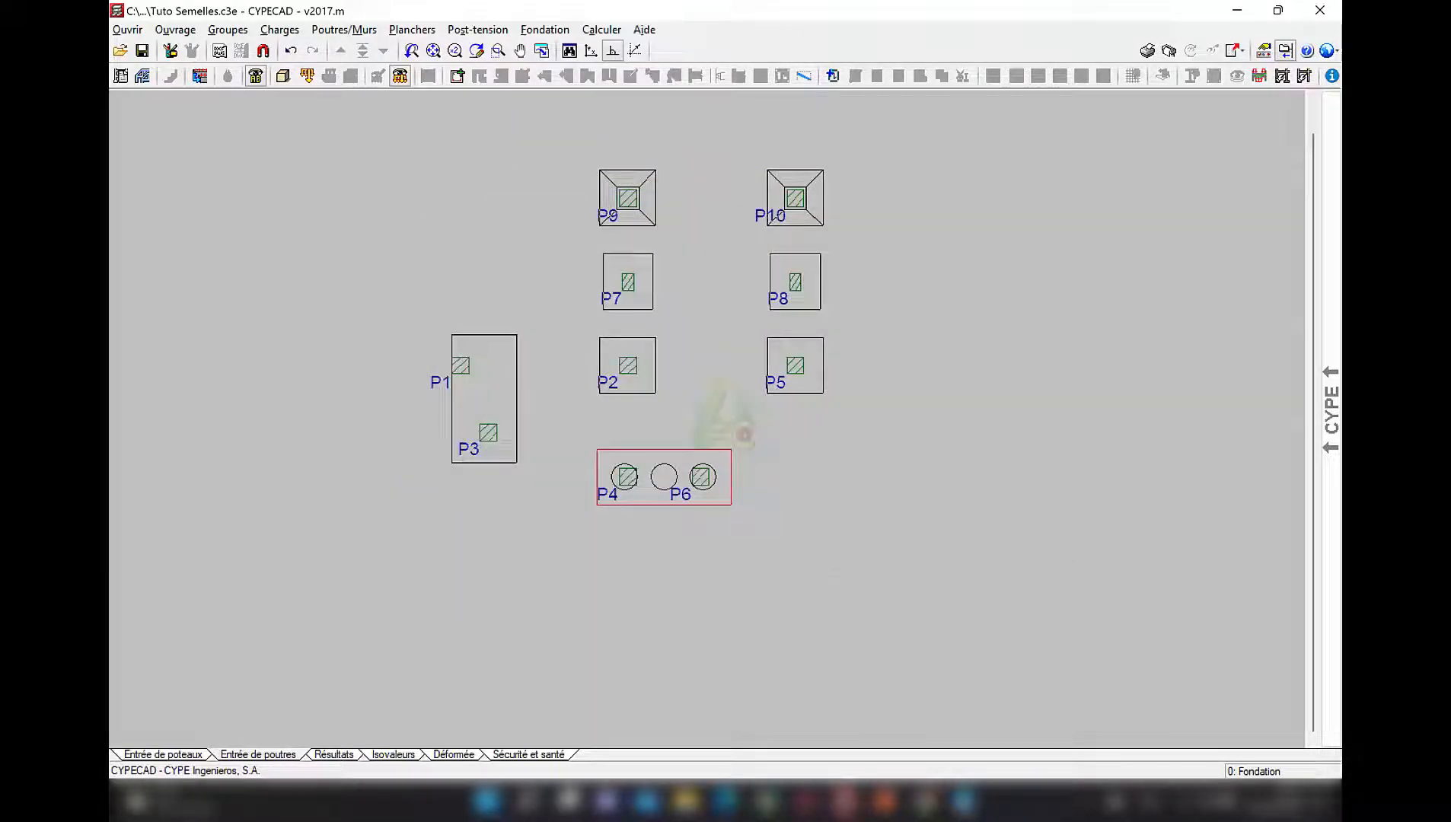
pyautogui.scroll(7, 481, 415)
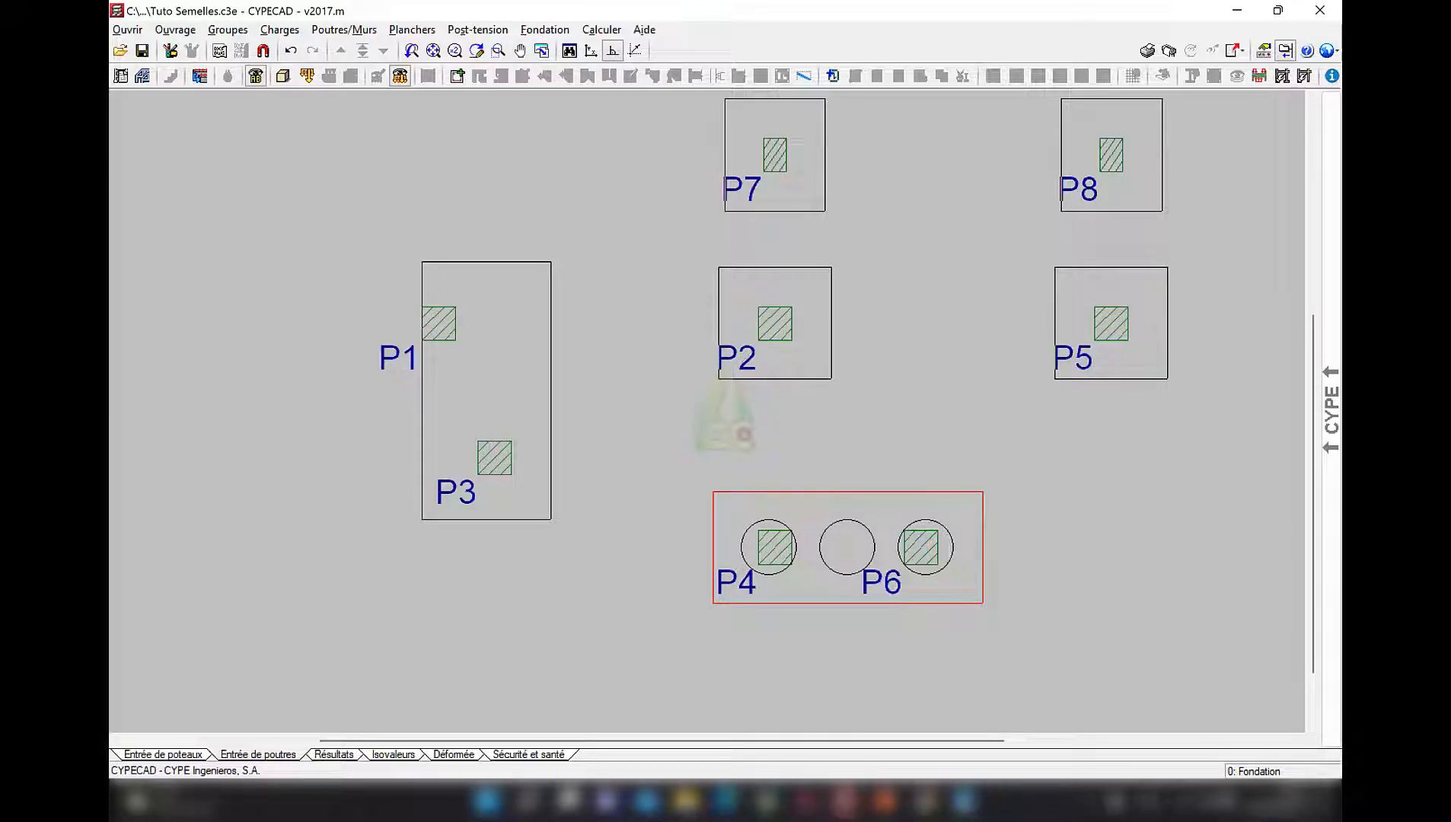
# - In the foundation bar steel settings of the general data, set the minimum thickness of isolated footings to 15 cm and accept
pyautogui.click(290, 50)
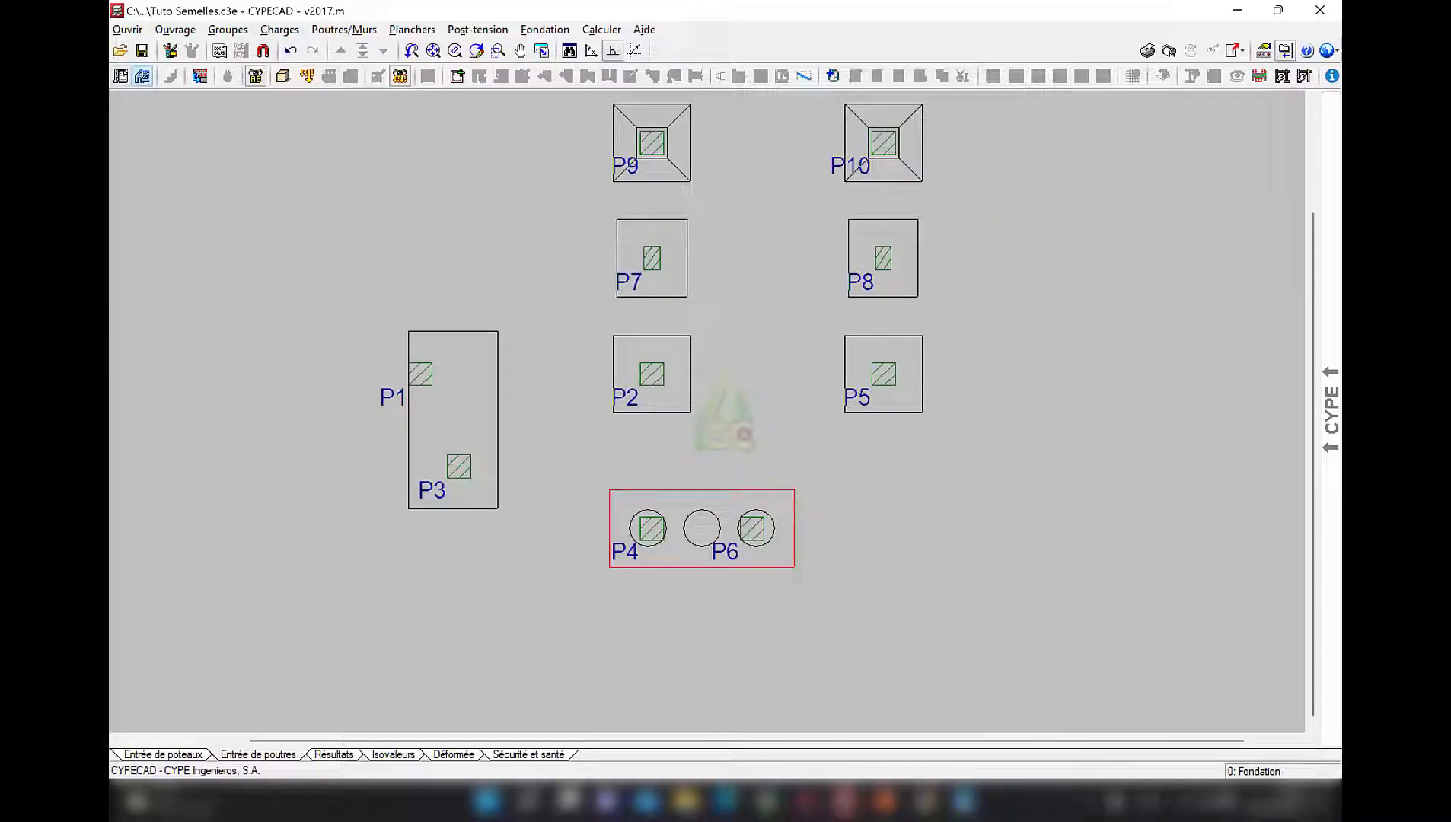
pyautogui.click(120, 75)
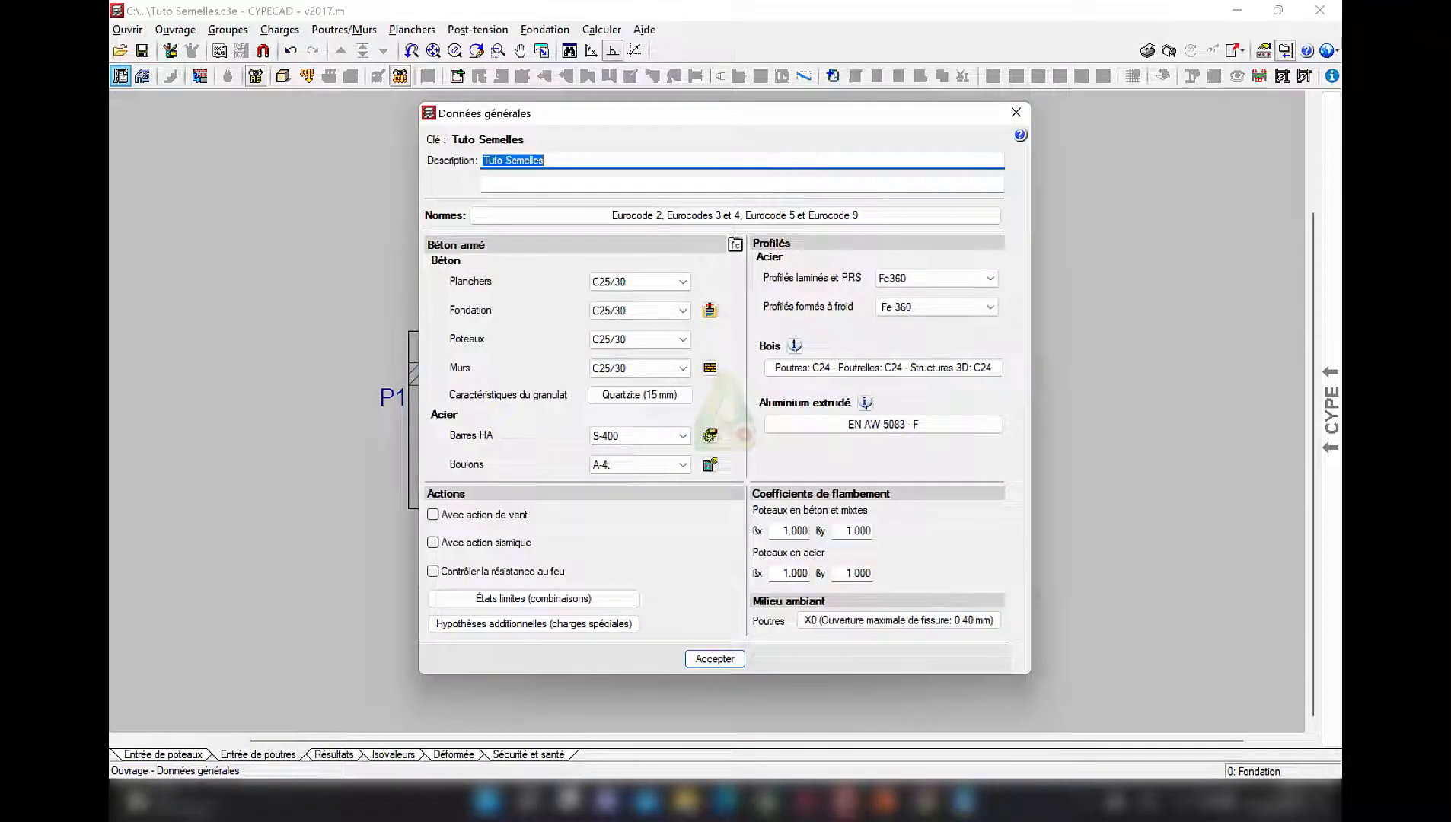
pyautogui.click(710, 435)
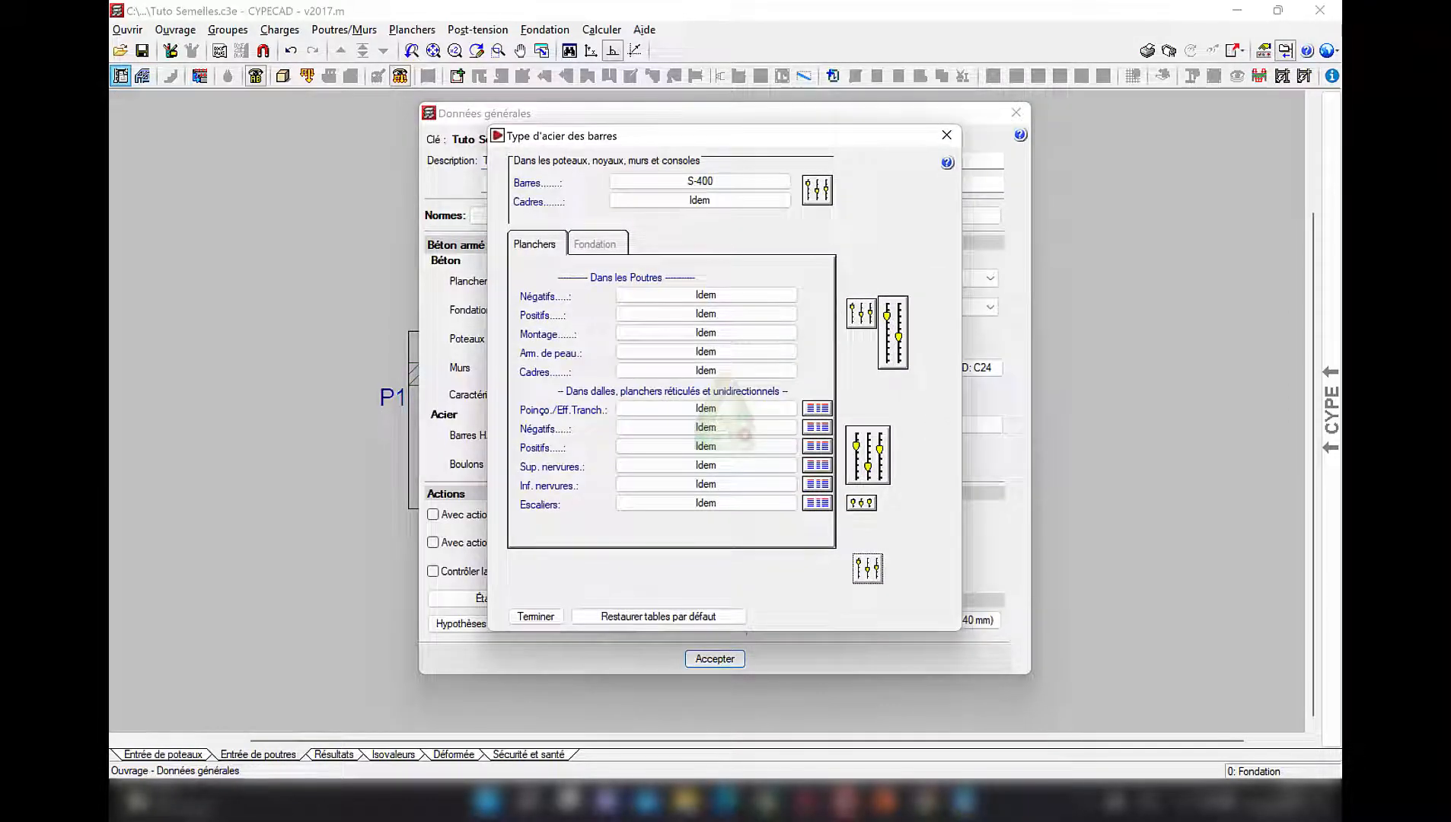
pyautogui.click(596, 244)
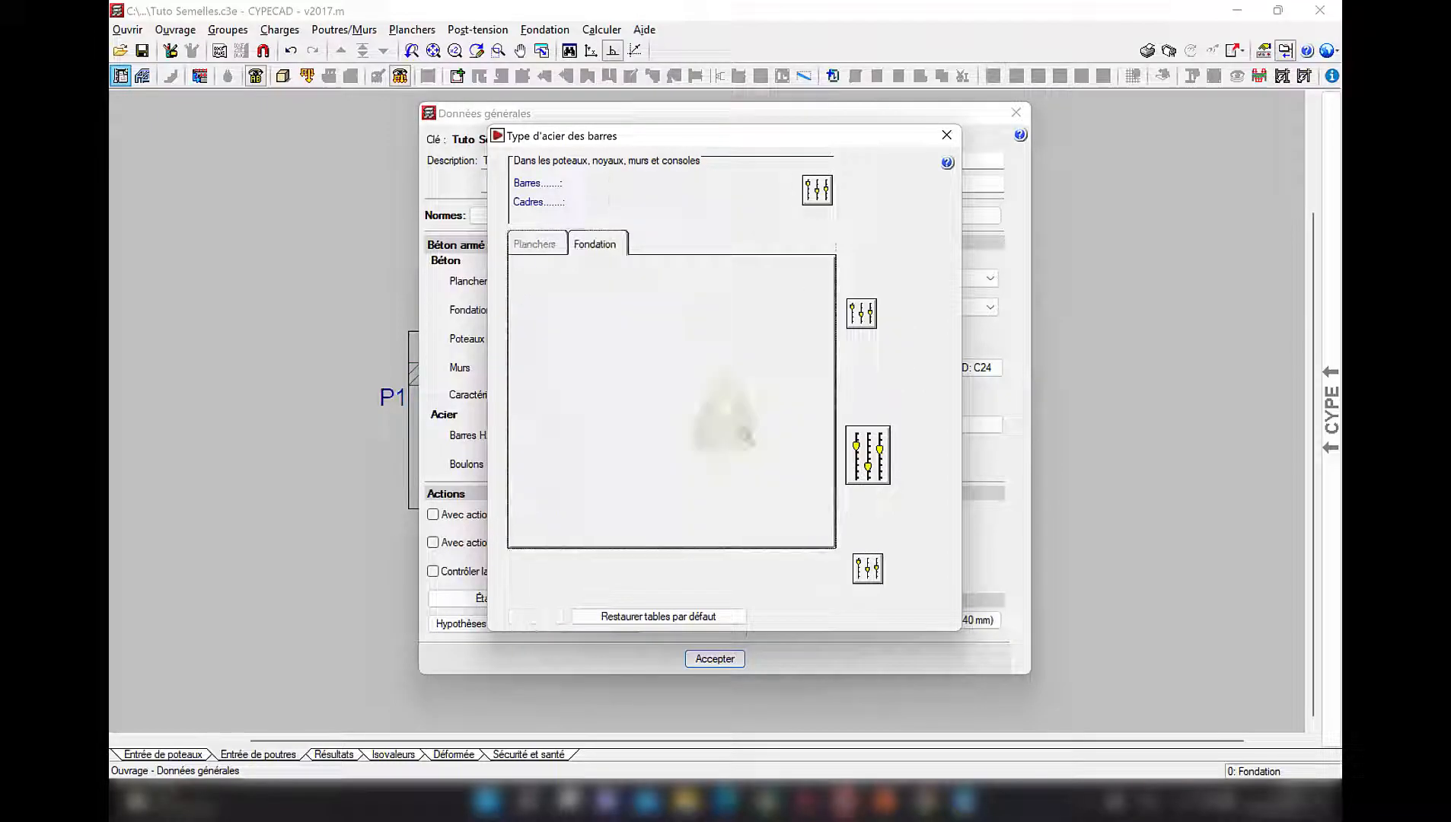
pyautogui.click(861, 503)
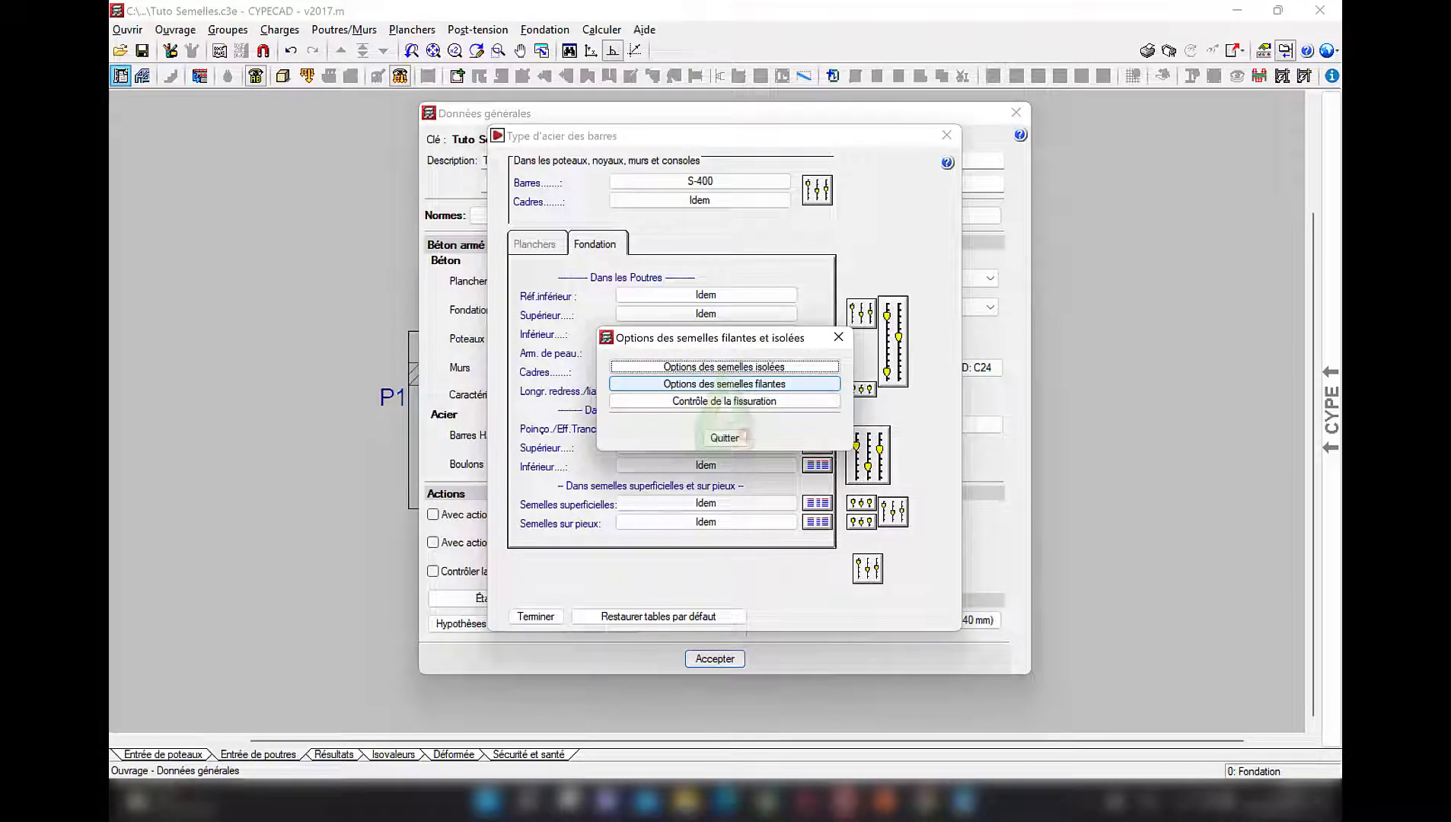
pyautogui.click(723, 367)
pyautogui.moveTo(856, 295); pyautogui.dragTo(868, 295)
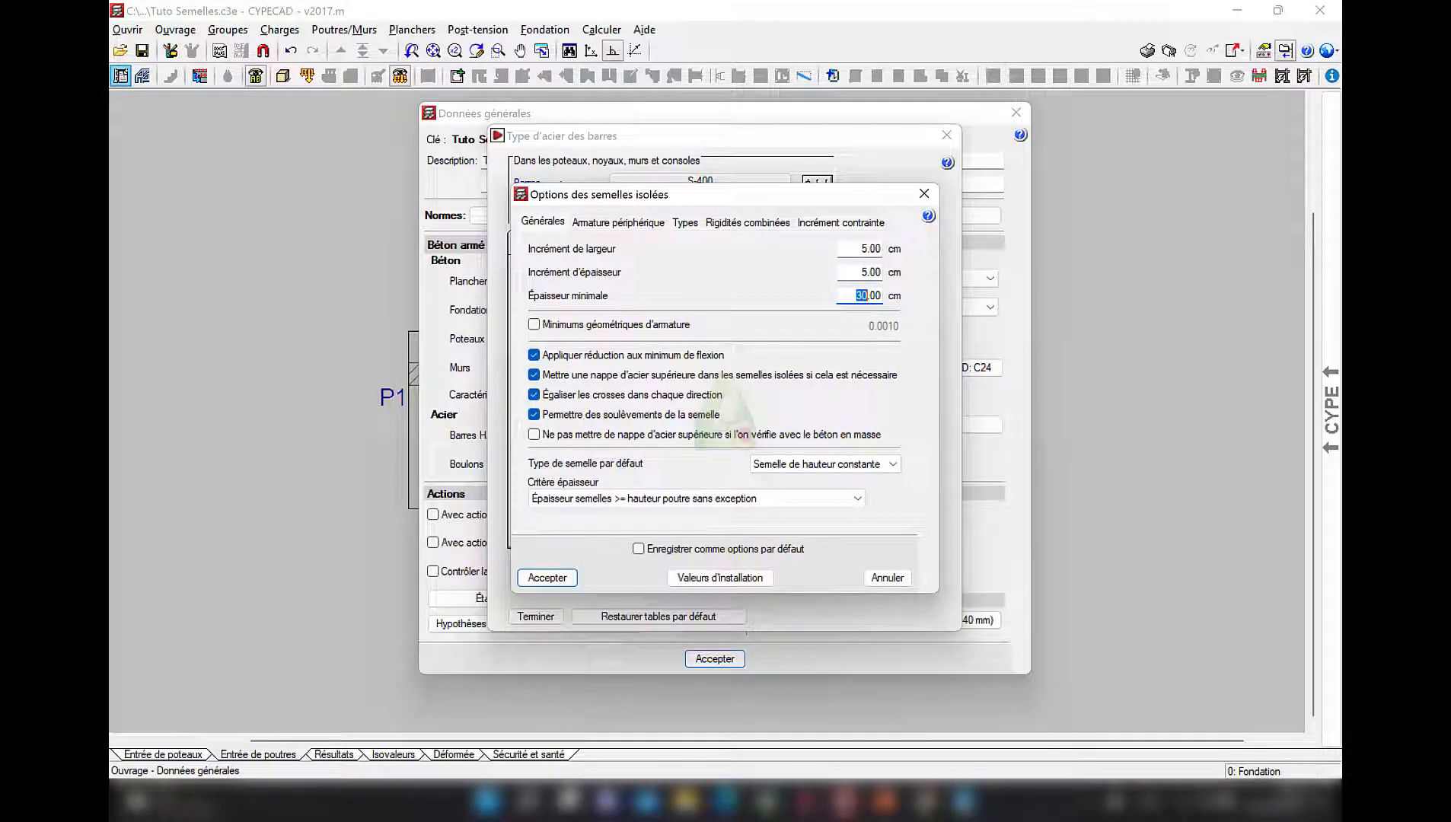
pyautogui.write('15')
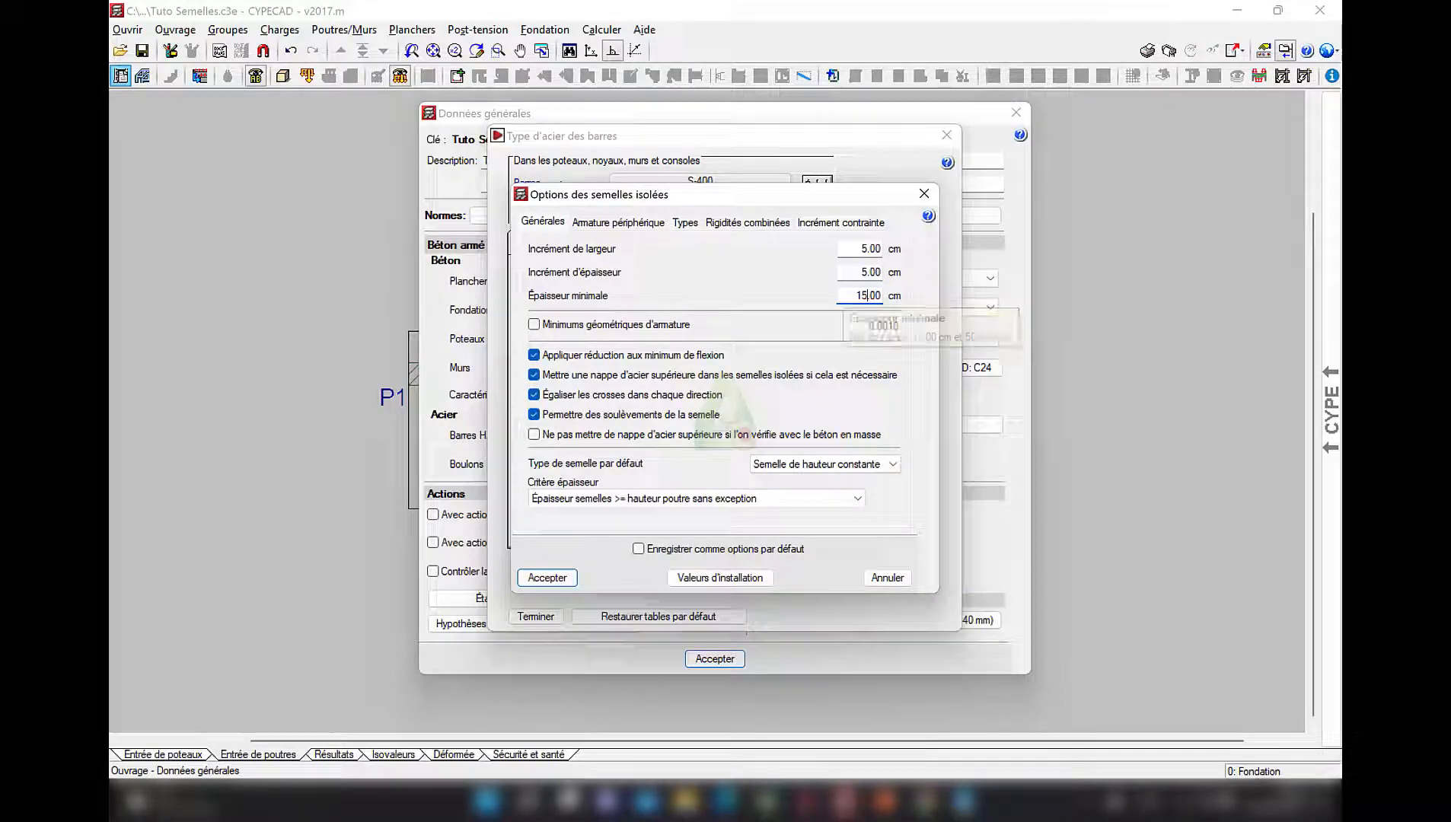
pyautogui.click(547, 578)
pyautogui.click(726, 437)
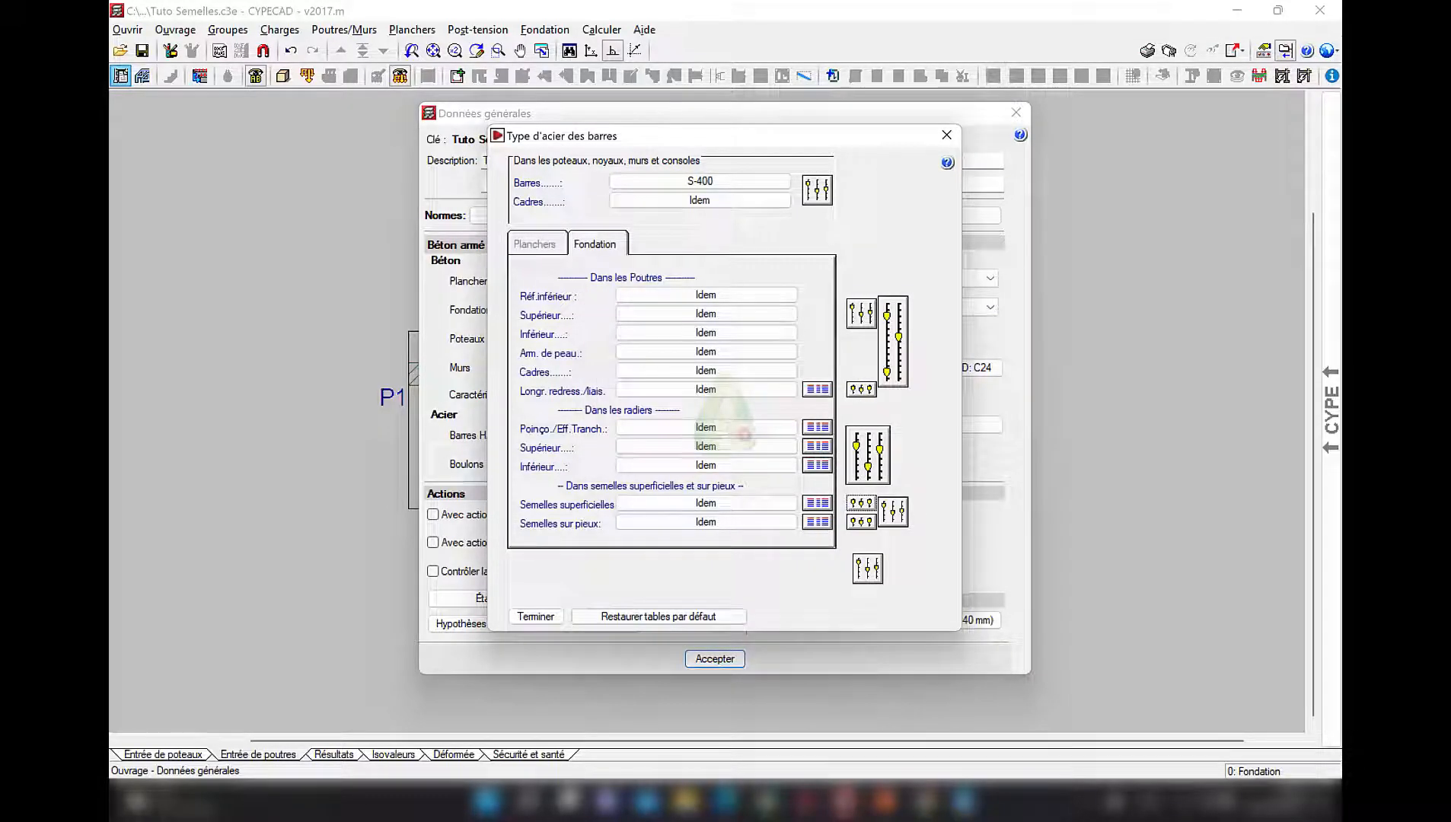
pyautogui.click(536, 617)
pyautogui.click(715, 658)
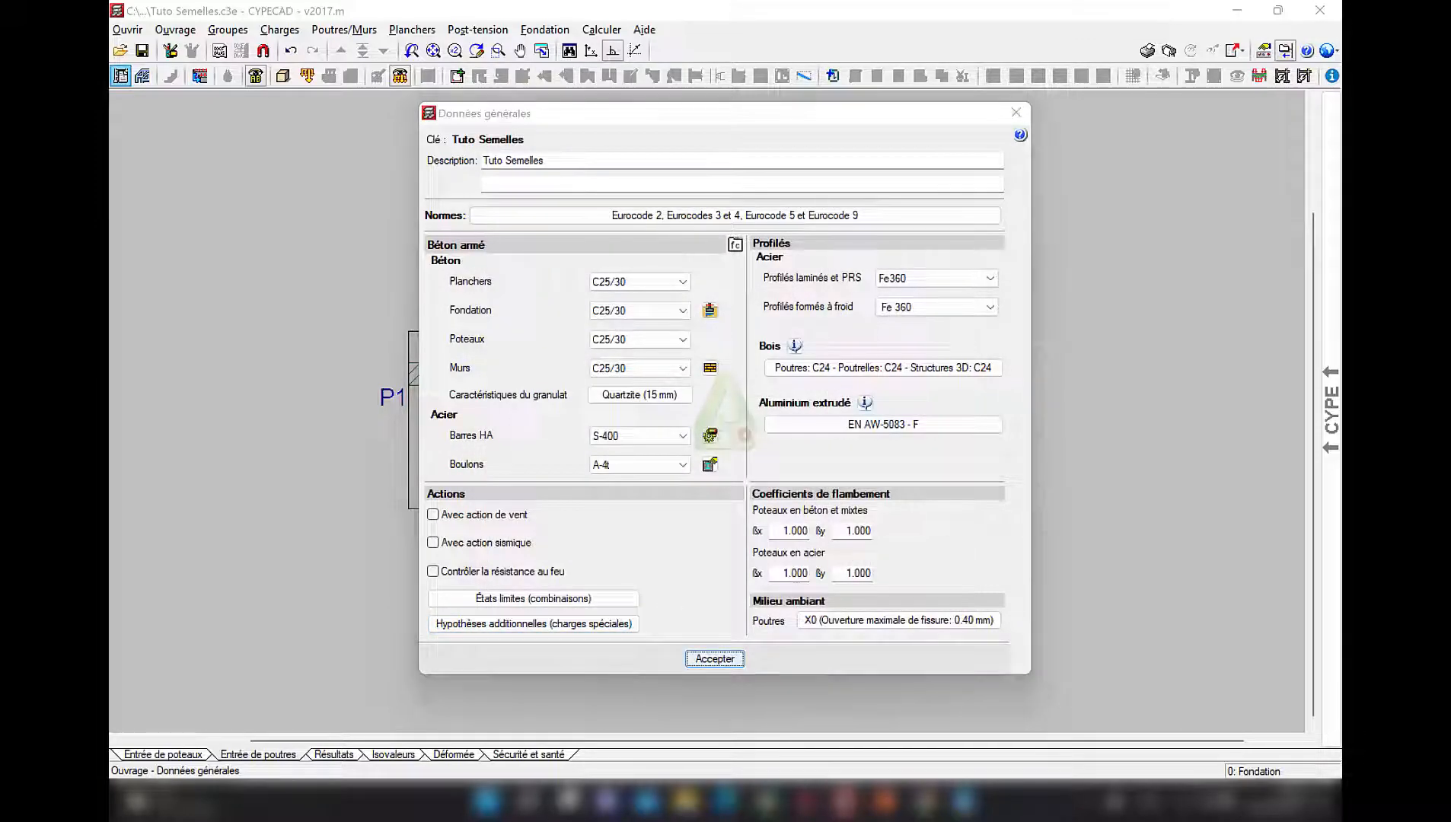
pyautogui.click(724, 450)
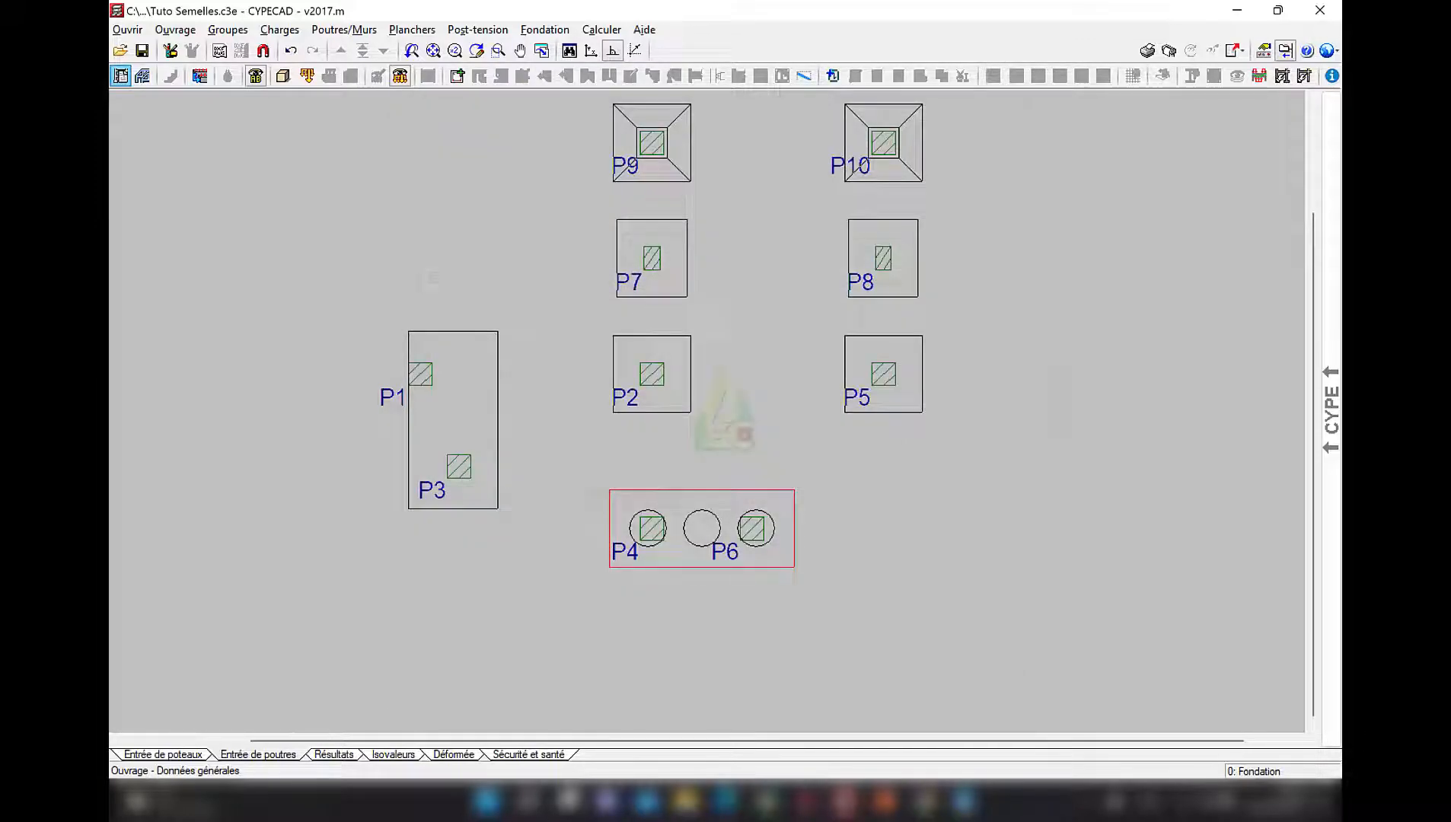
# - Resize the foundation elements with the complete quick sizing option and dismiss the resulting notice
pyautogui.scroll(-1, 692, 438)
pyautogui.click(546, 30)
pyautogui.click(590, 137)
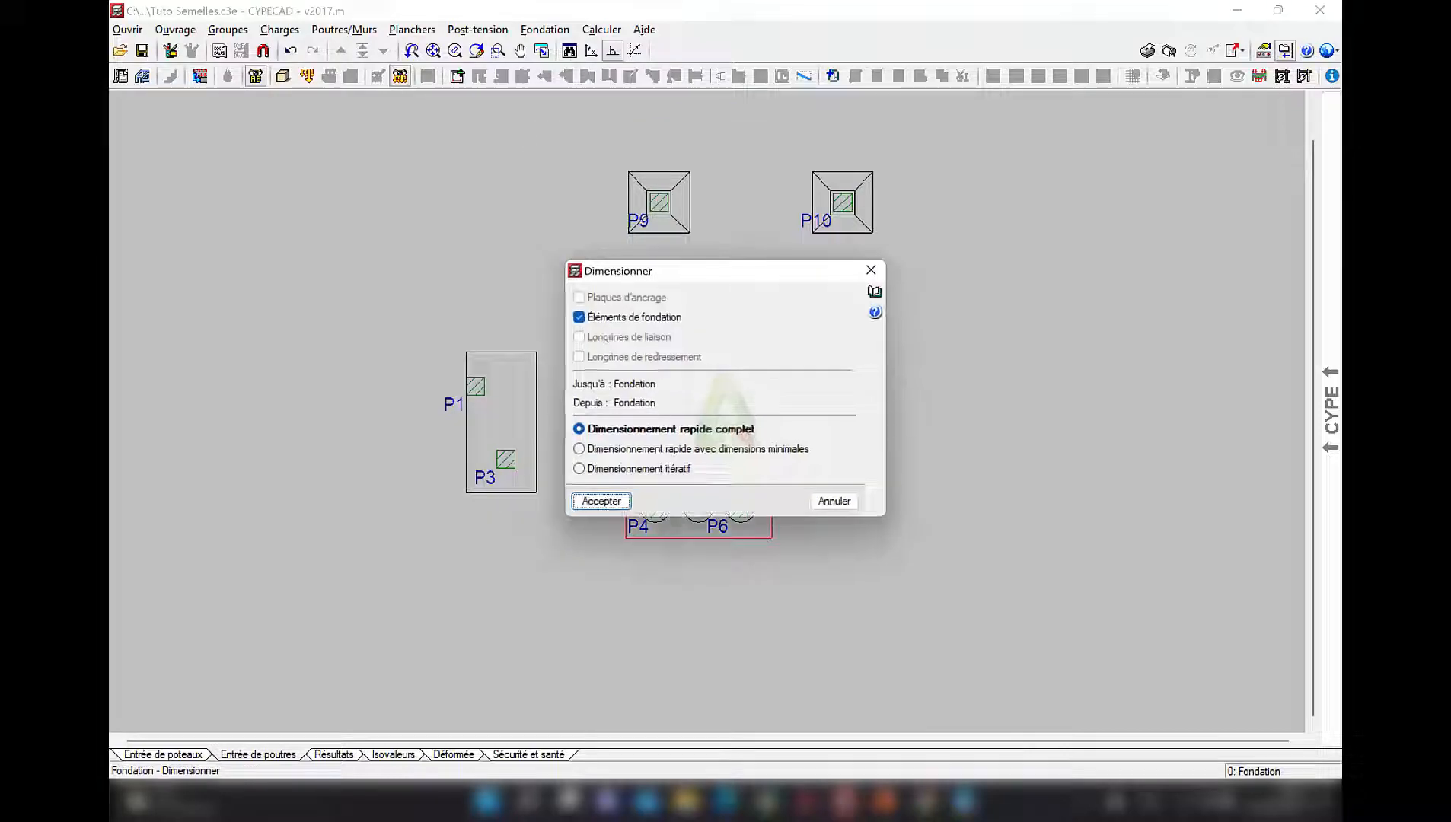
pyautogui.click(599, 497)
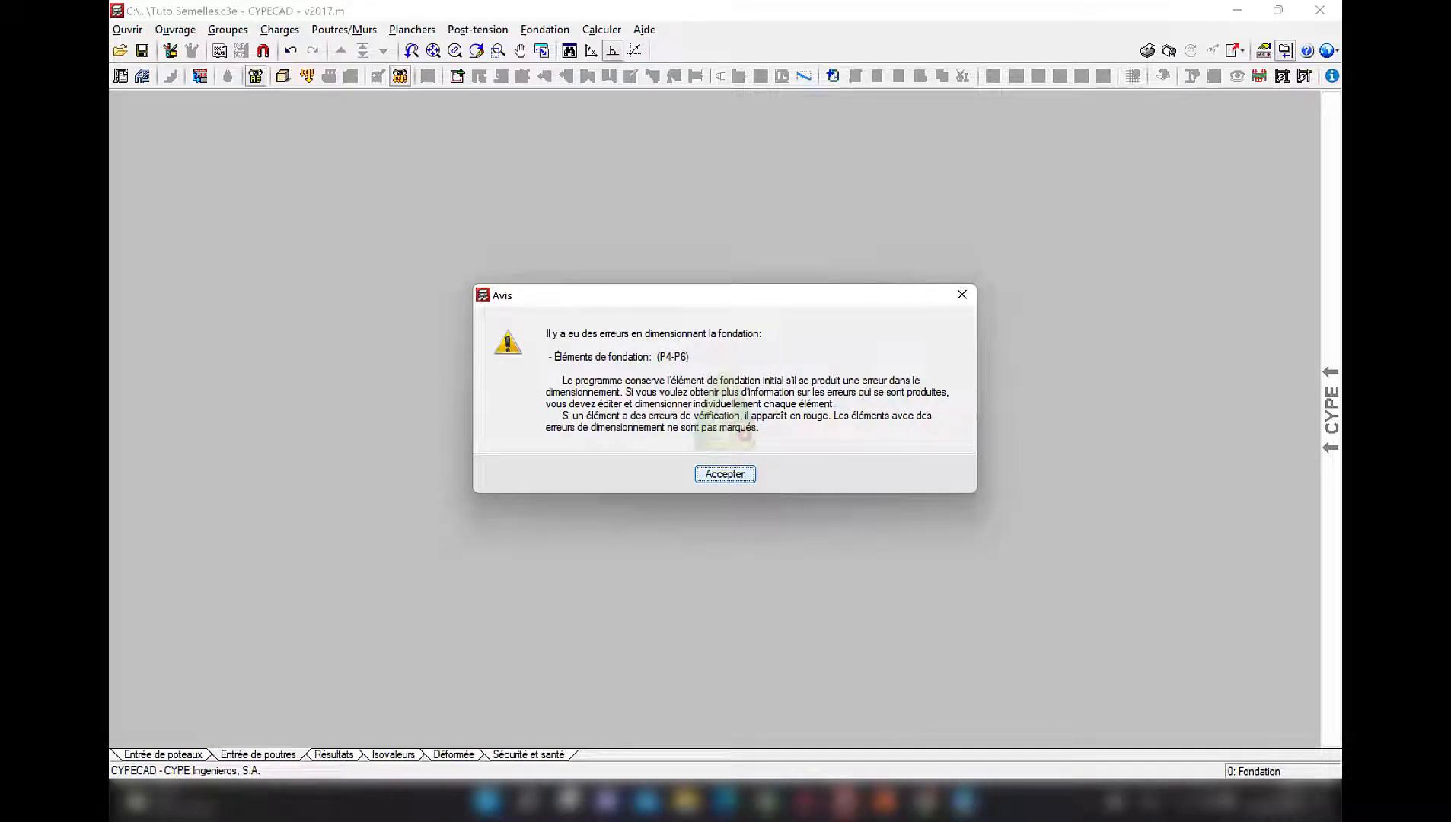
pyautogui.press('Return')
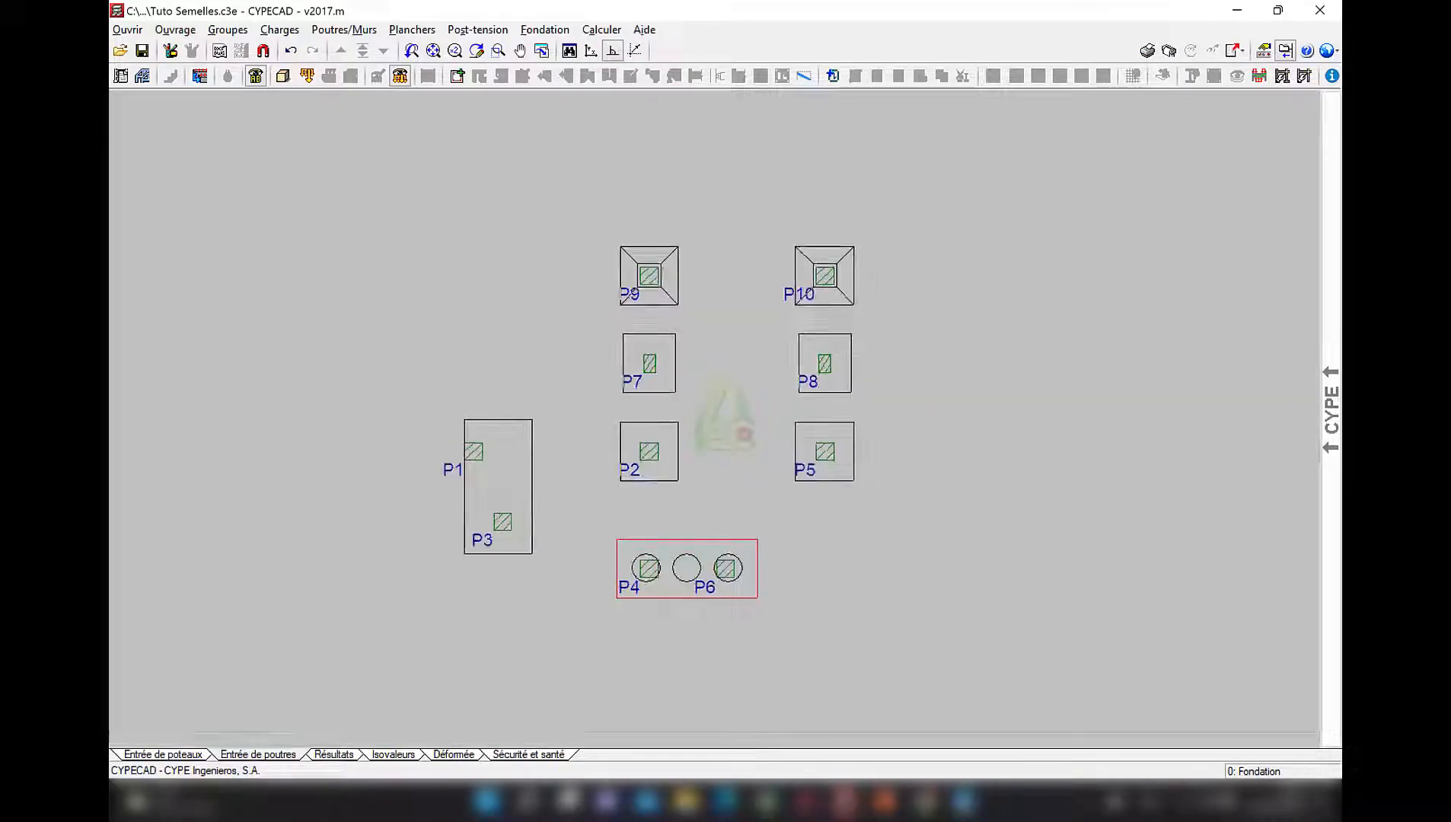
# - Open the combined footing of columns P1 and P3 for editing and enlarge its reinforcement drawing
pyautogui.click(546, 29)
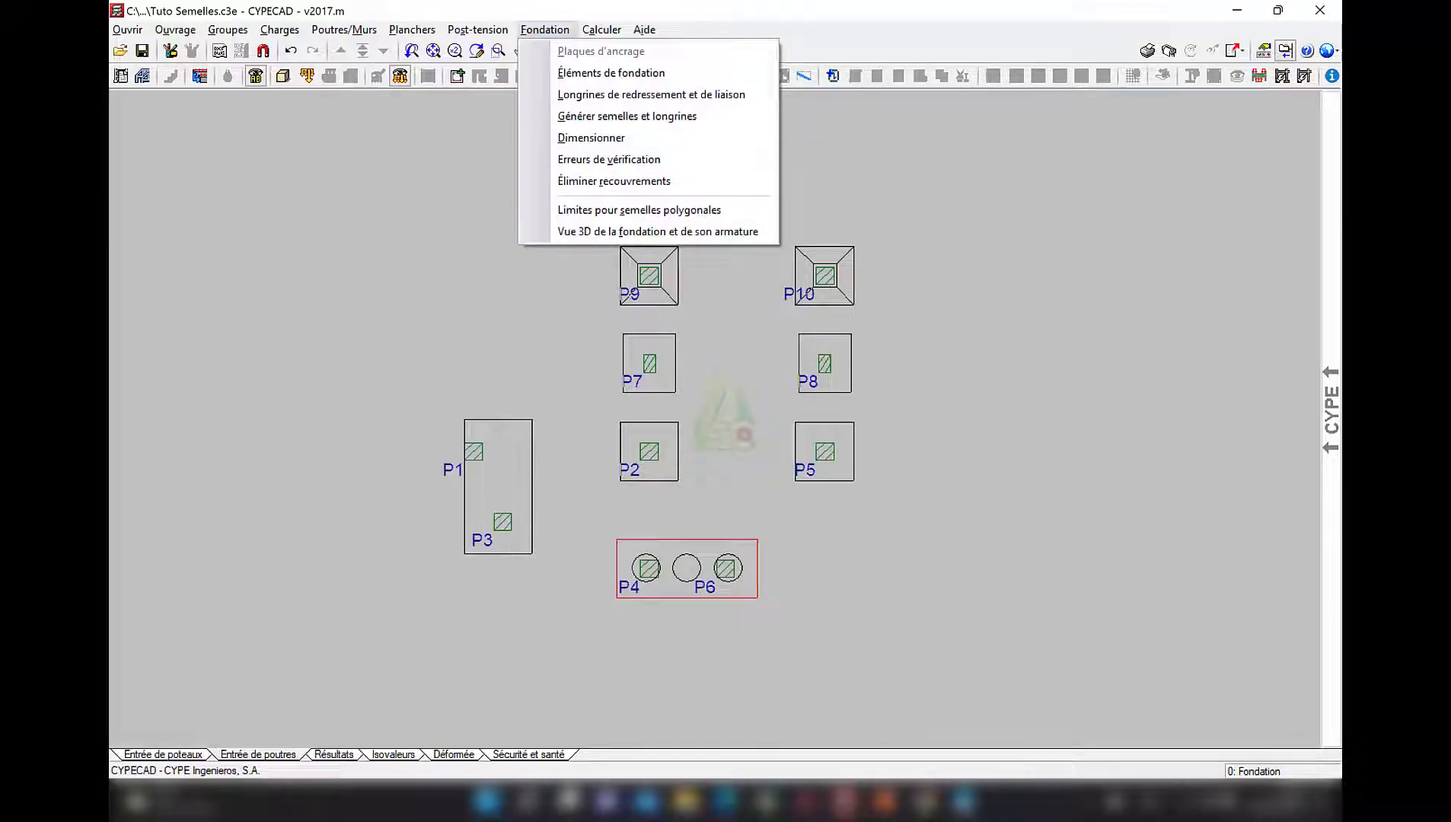
pyautogui.click(610, 73)
pyautogui.click(160, 144)
pyautogui.click(488, 537)
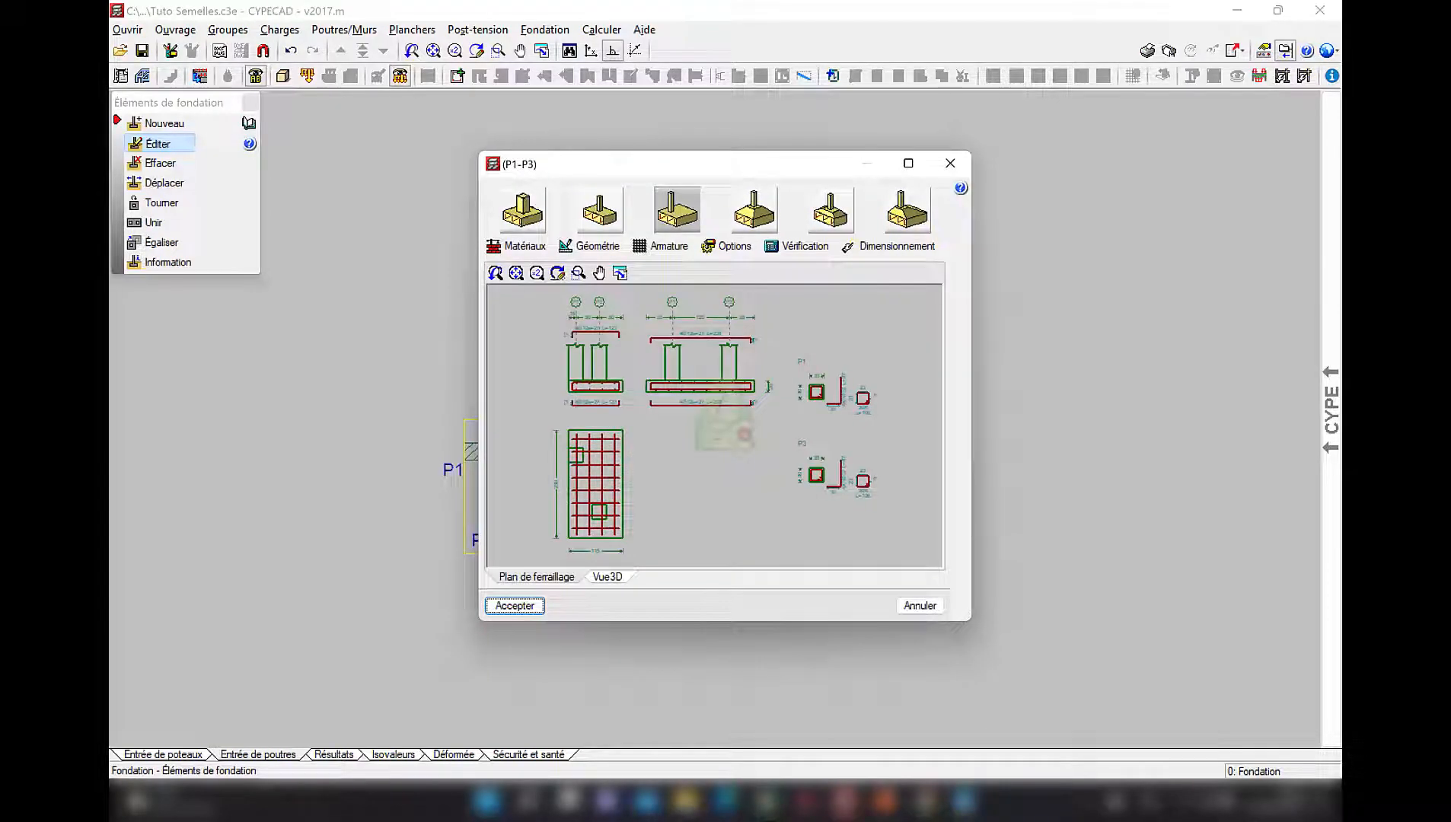
pyautogui.click(908, 163)
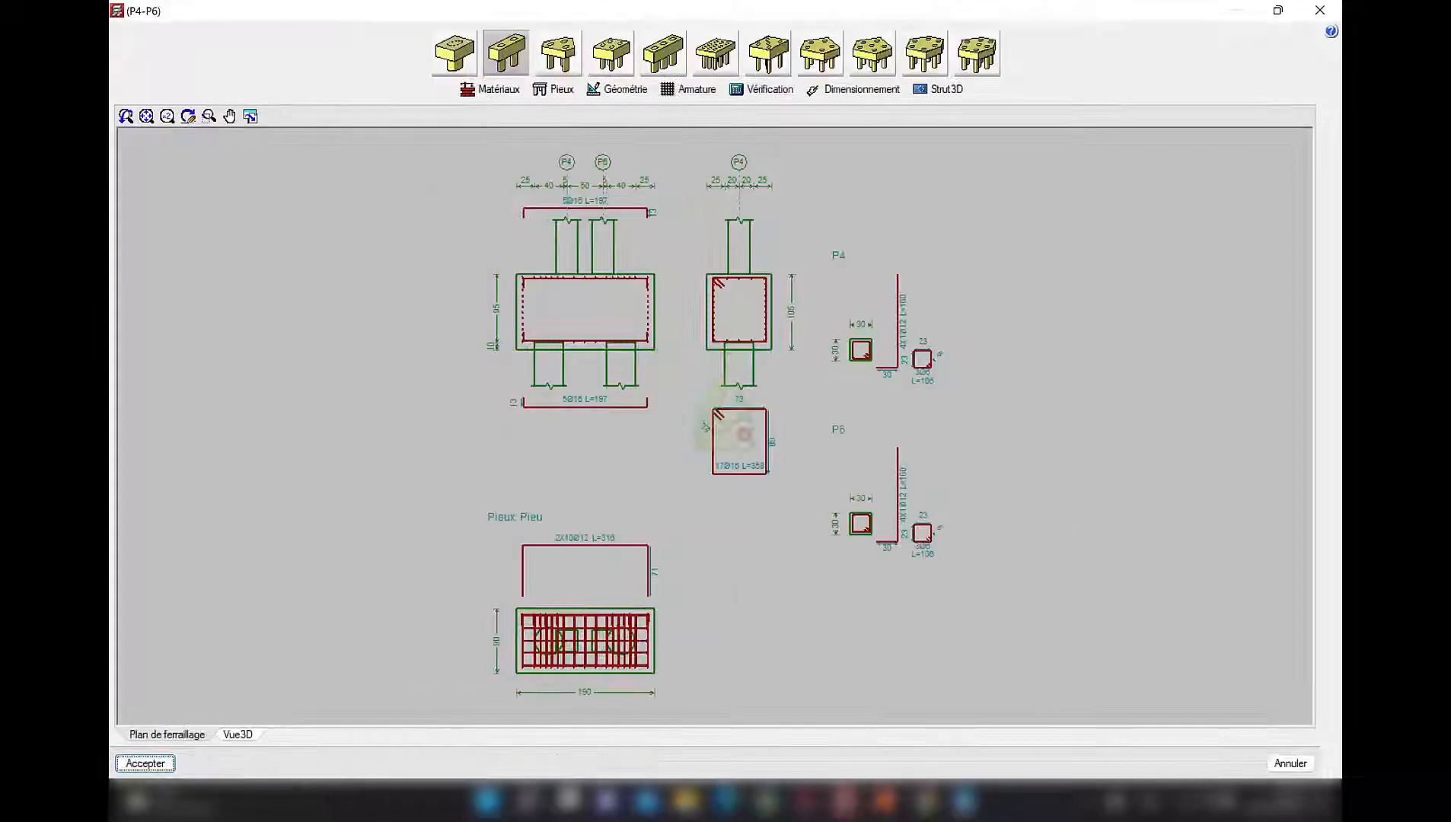
# - Try a complete sizing of the two-pile cap under columns P4 and P6
pyautogui.click(855, 90)
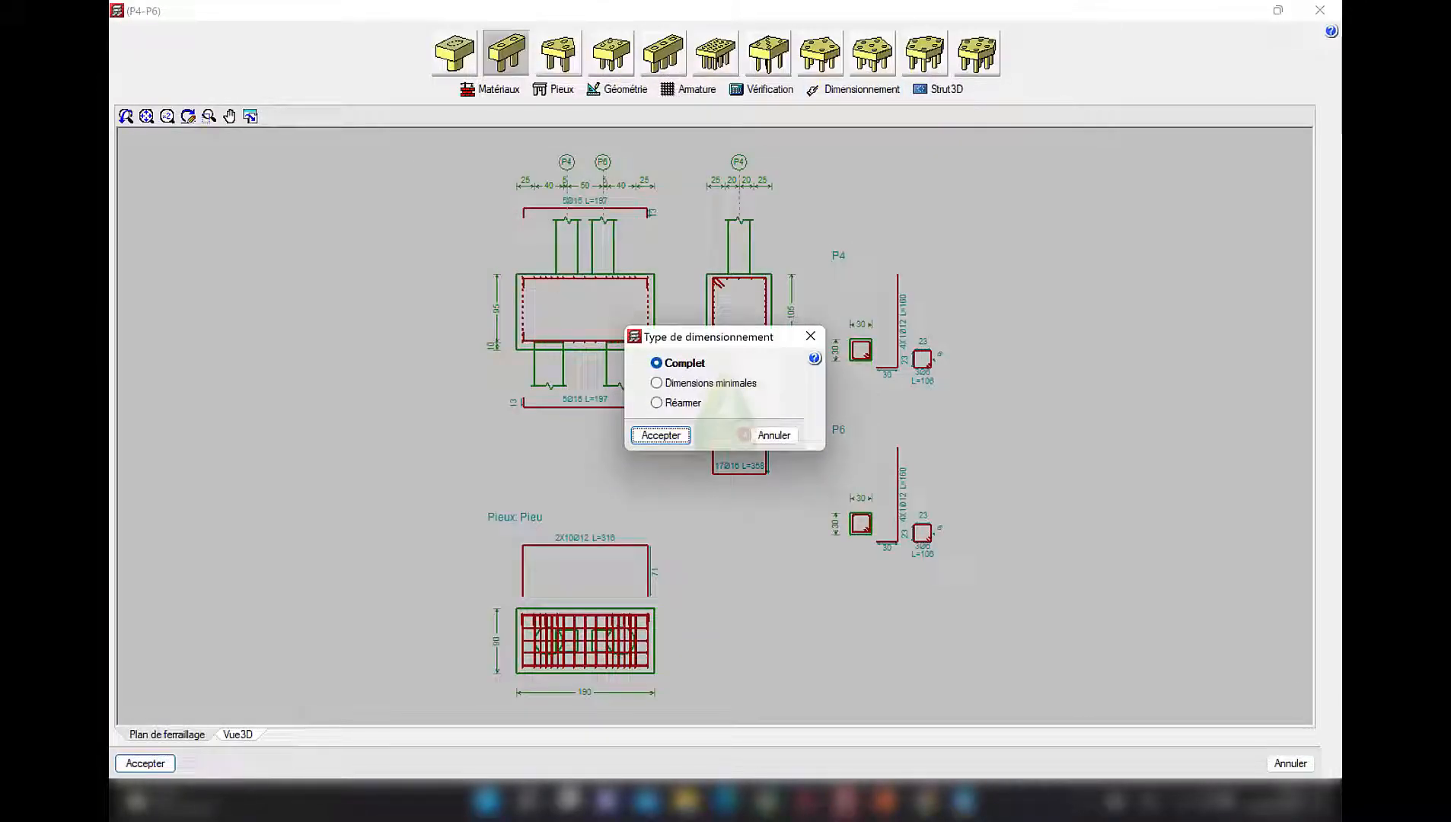
pyautogui.press('Return')
pyautogui.press('Return')
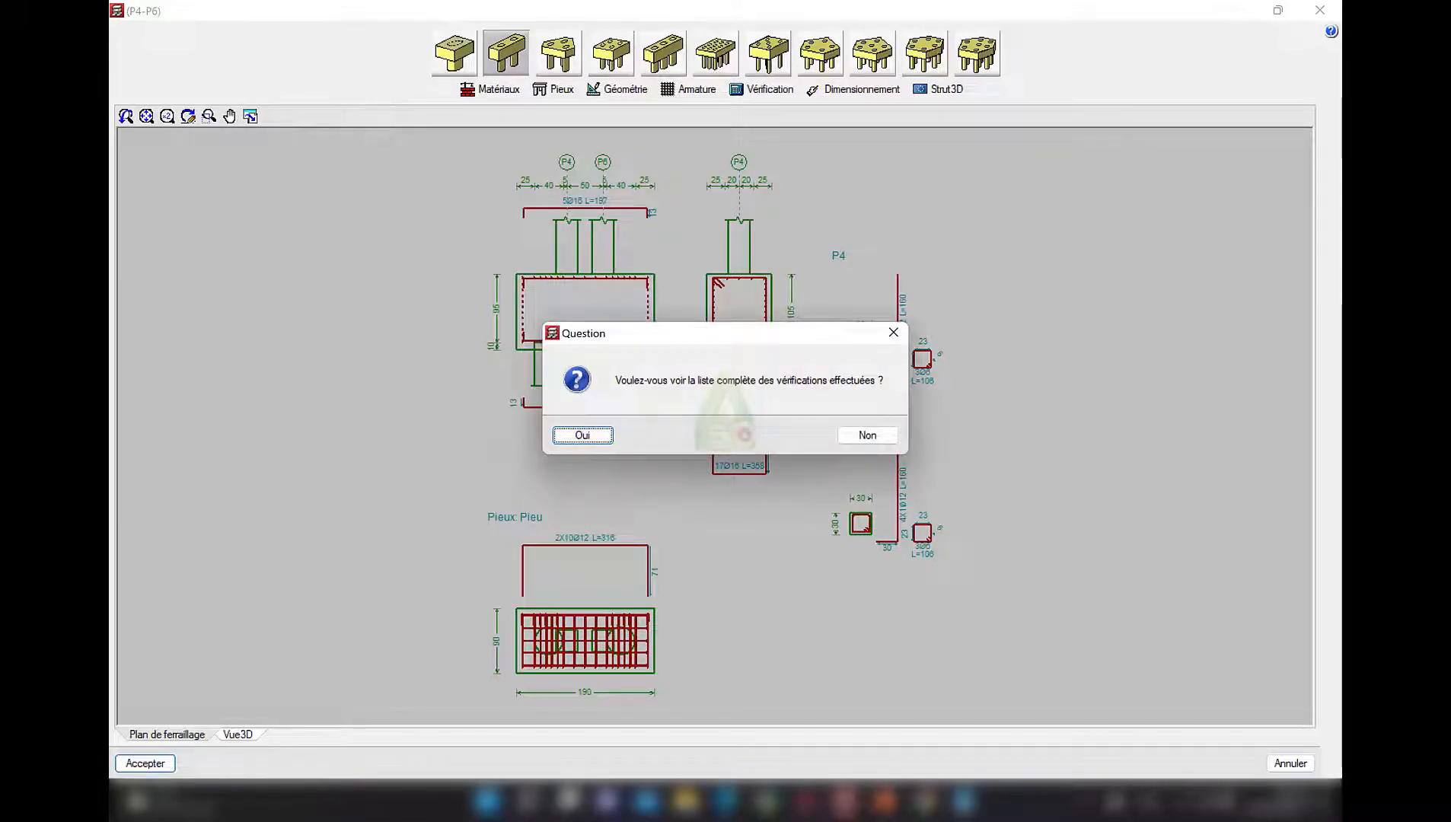
pyautogui.press('Return')
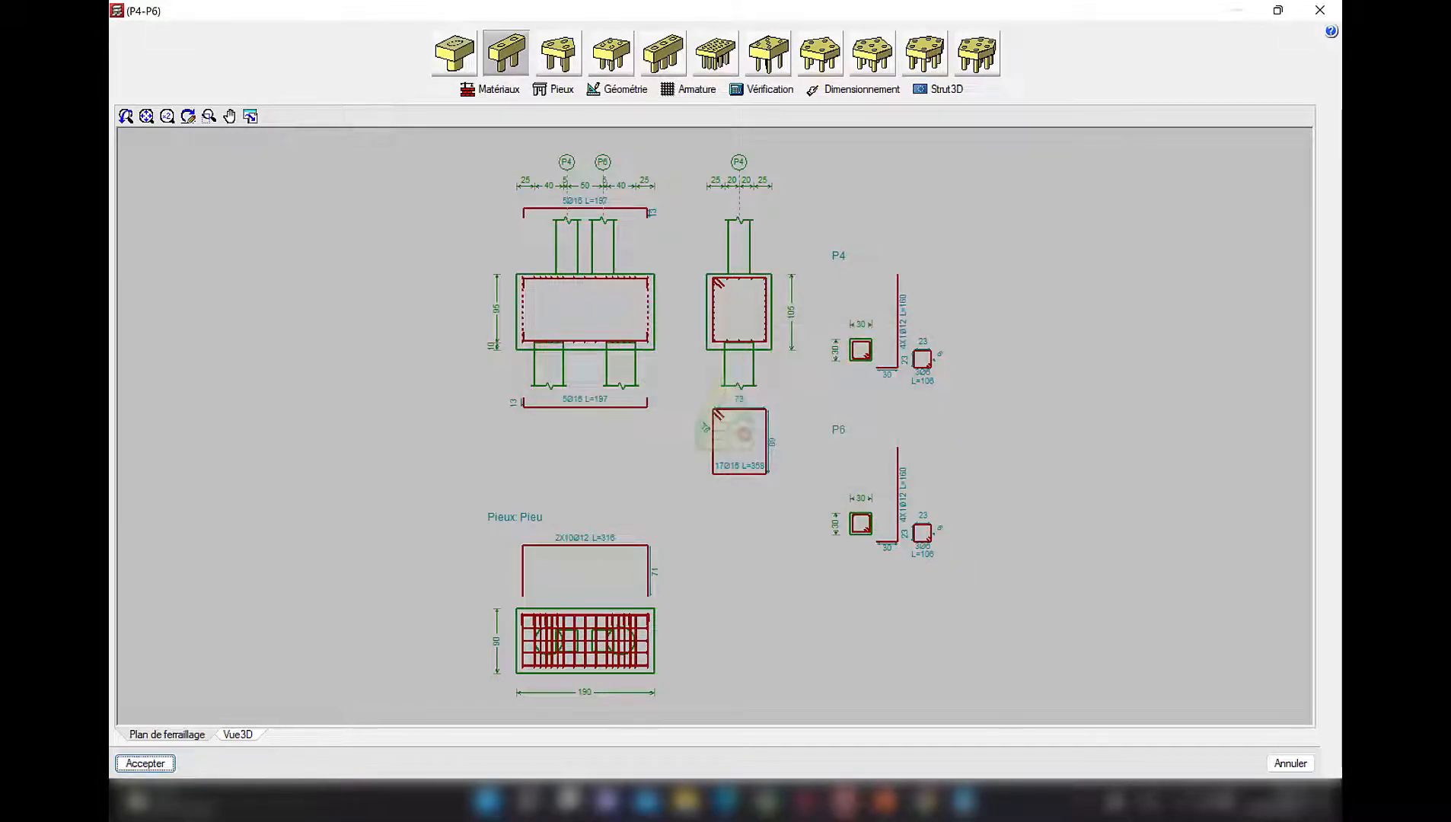
# - Review the verification report of the P4-P6 pile cap, highlighting the check on interaction between piles
pyautogui.click(762, 89)
pyautogui.moveTo(1103, 684); pyautogui.dragTo(1230, 684)
pyautogui.scroll(-7, 1231, 685)
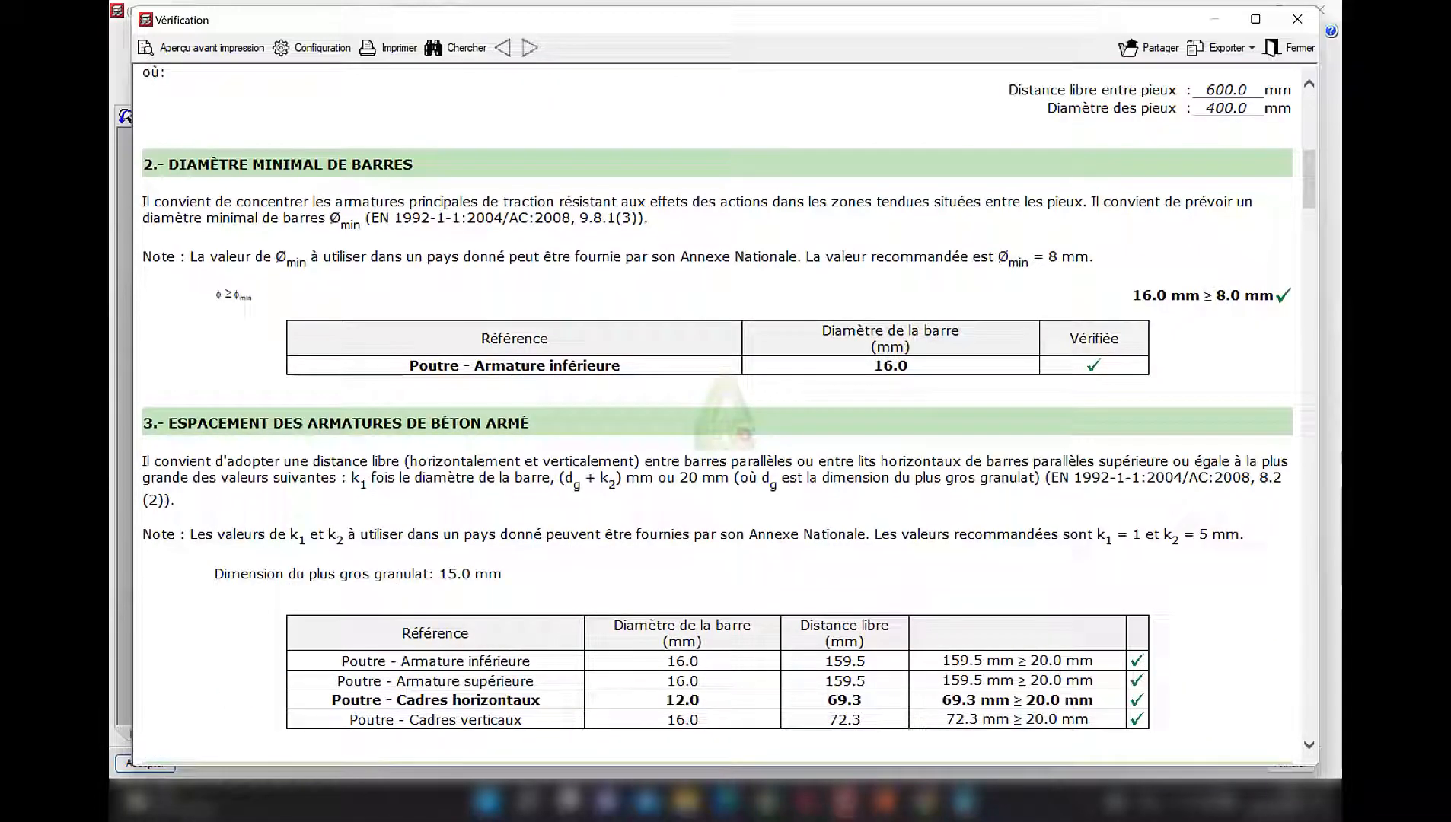
pyautogui.click(1298, 19)
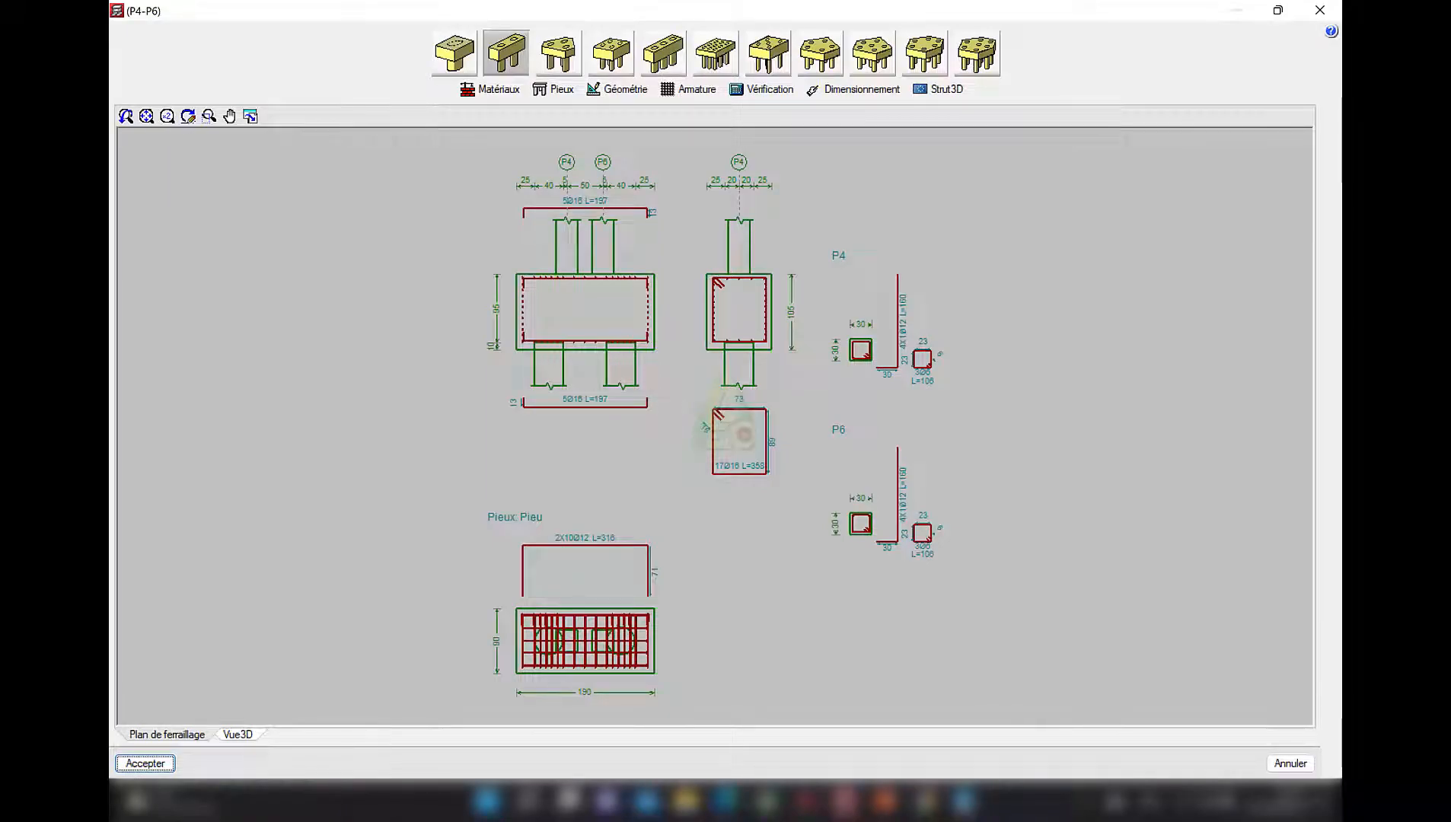
# - Set the separation between the pile axes of the P4-P6 cap to 1.2 m
pyautogui.click(553, 89)
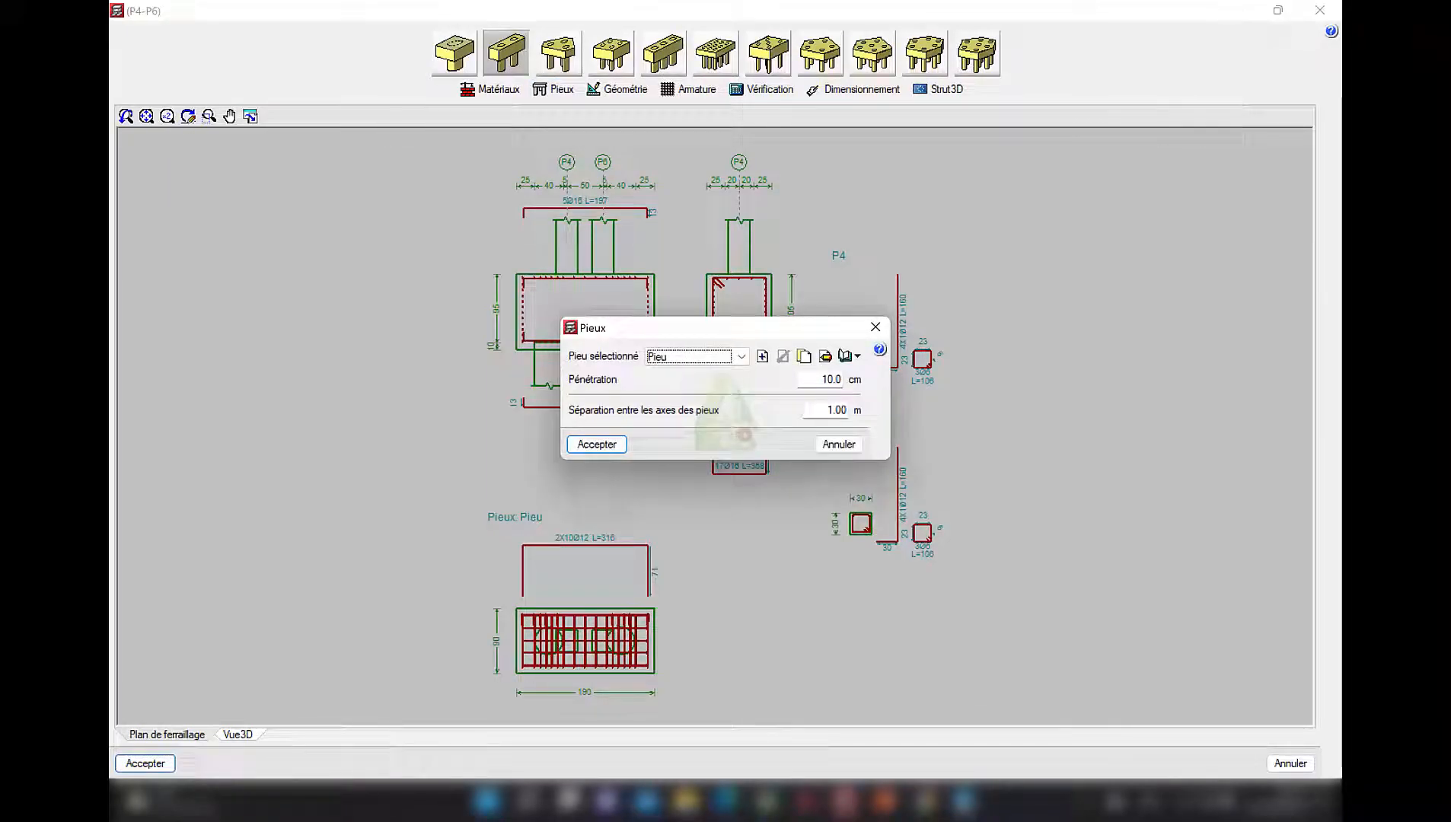
pyautogui.click(844, 410)
pyautogui.moveTo(843, 410); pyautogui.dragTo(835, 410)
pyautogui.write('00')
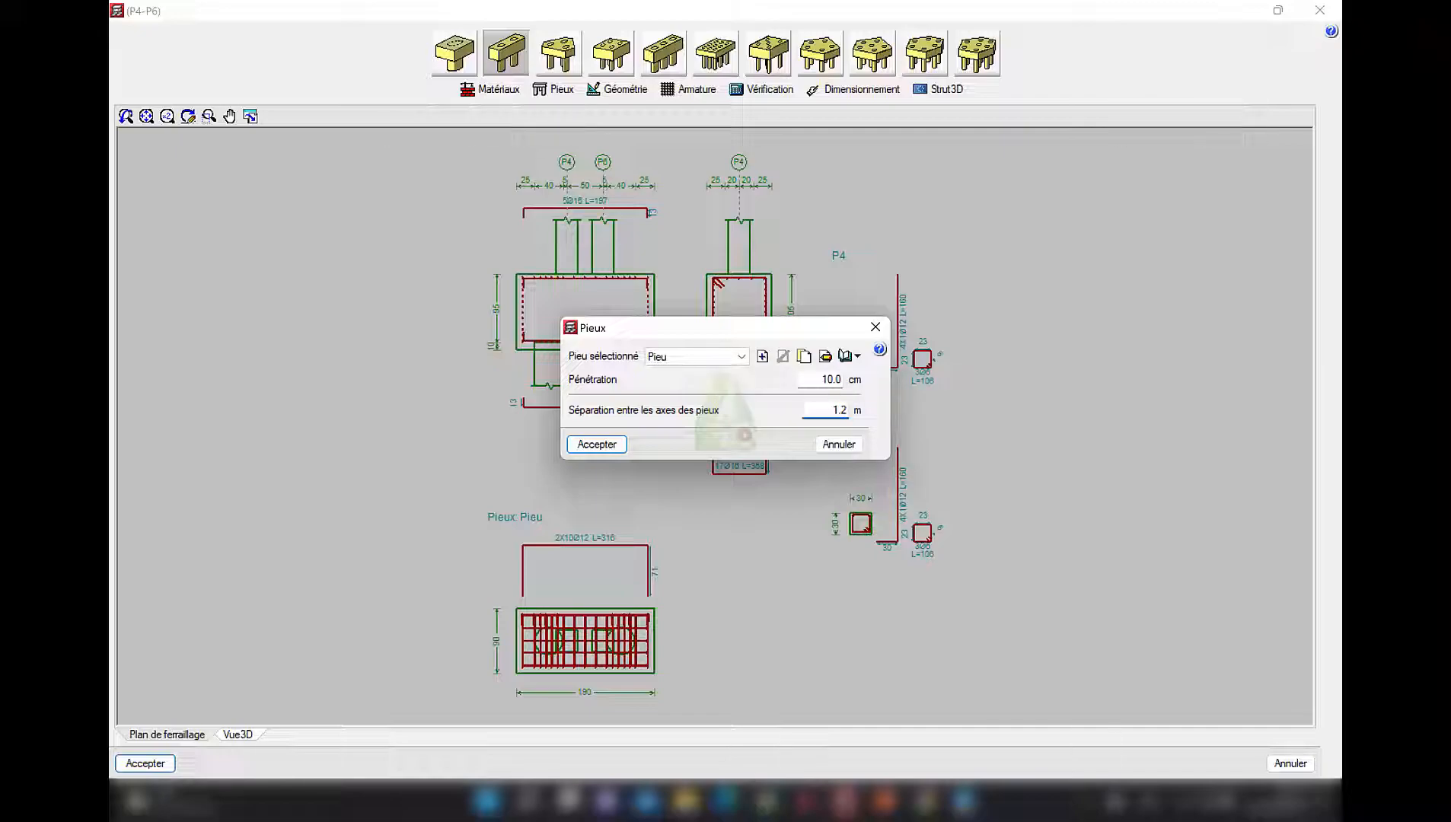
pyautogui.press('Return')
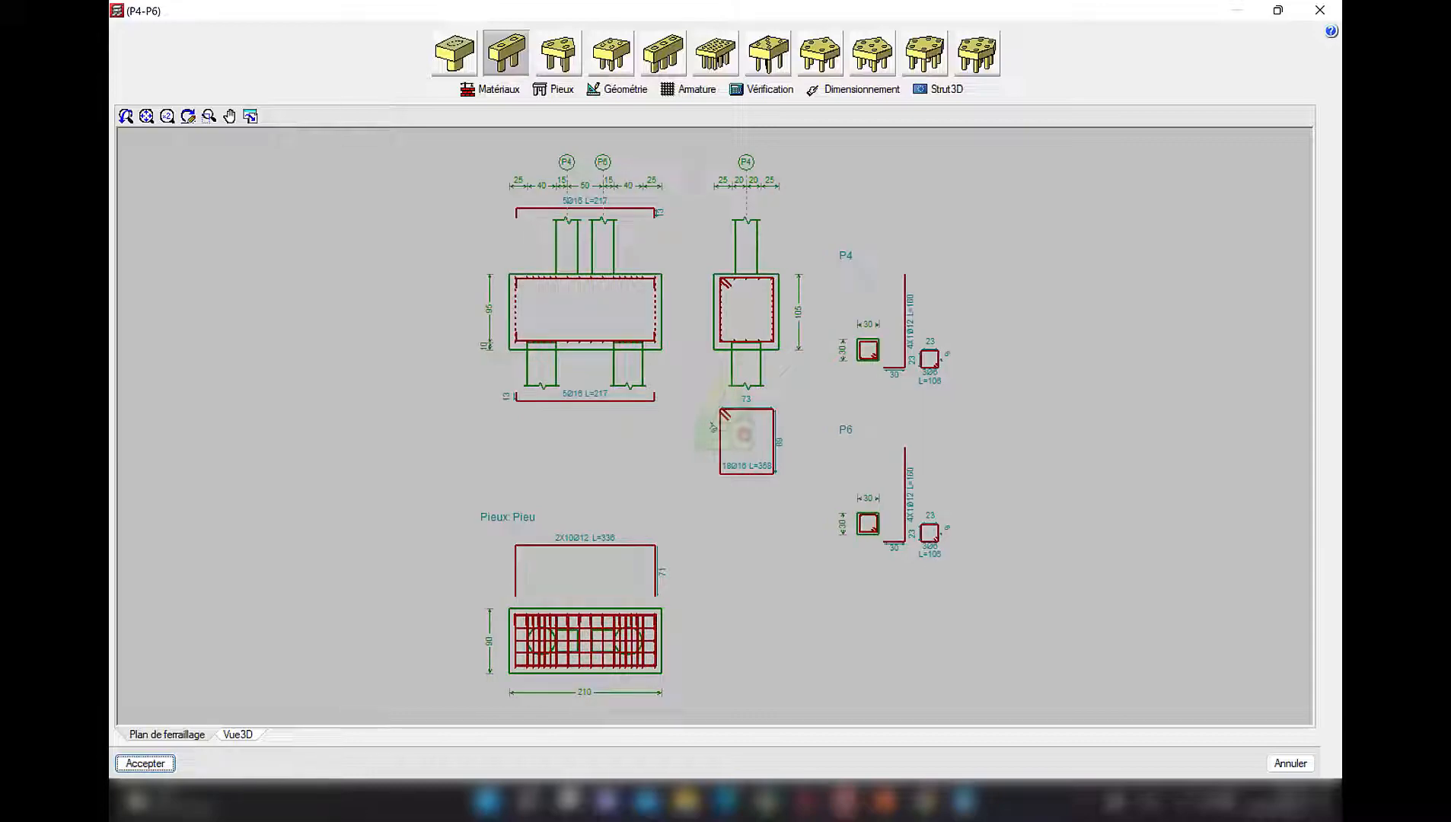
# - Run a complete sizing of the P4-P6 pile cap and consult its full list of verifications
pyautogui.click(855, 90)
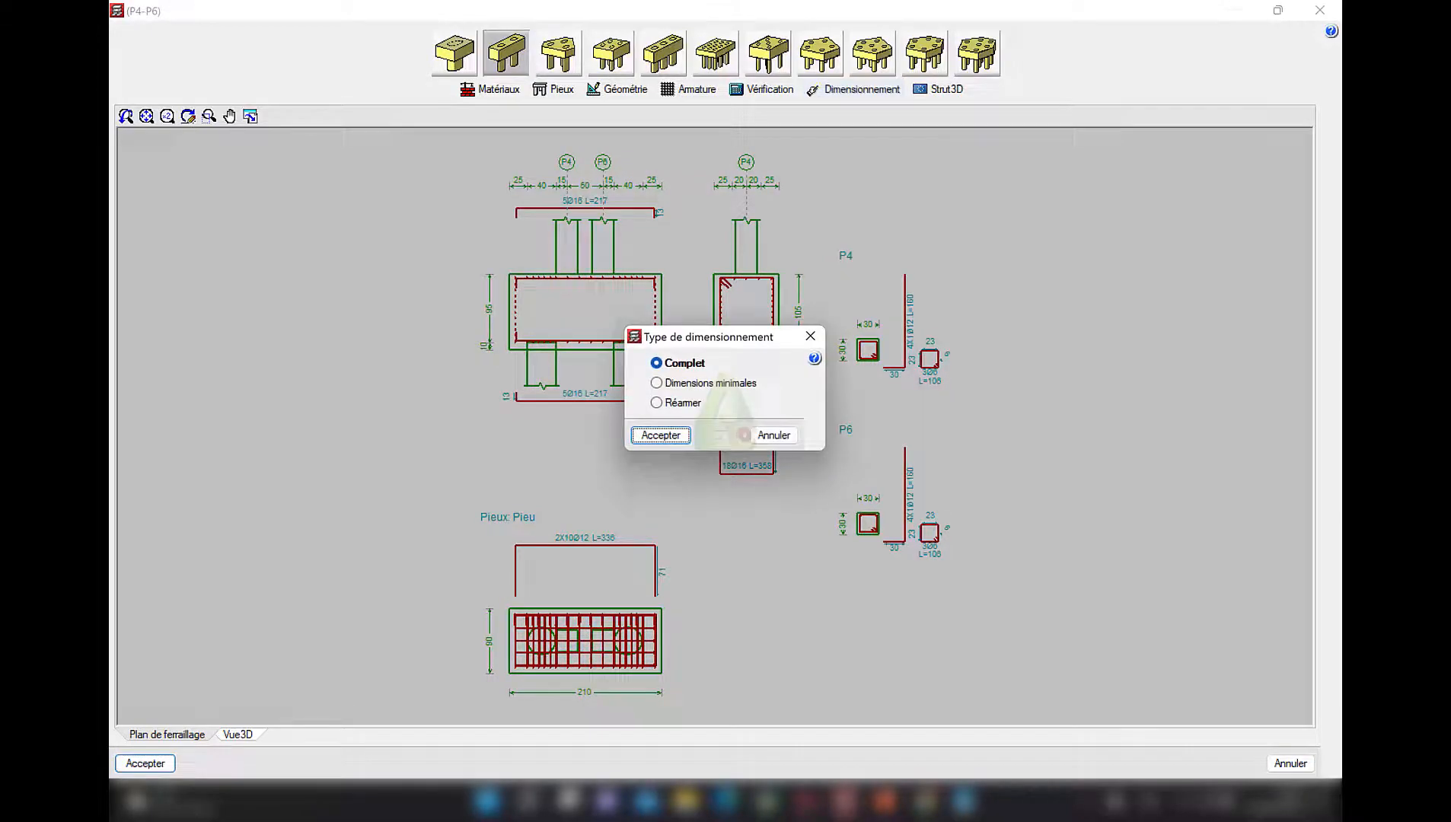
pyautogui.press('Return')
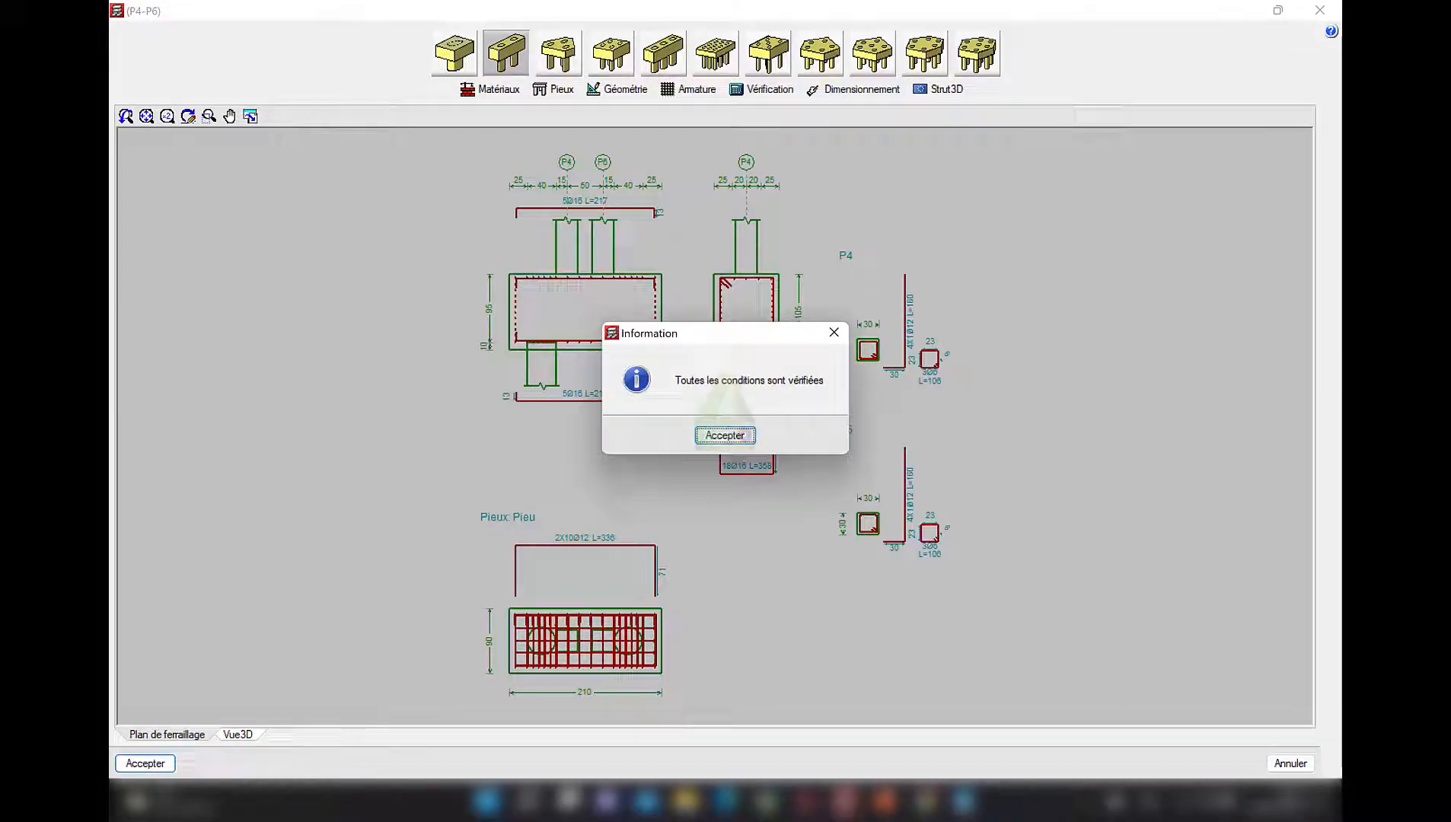
pyautogui.press('Return')
pyautogui.press('Return')
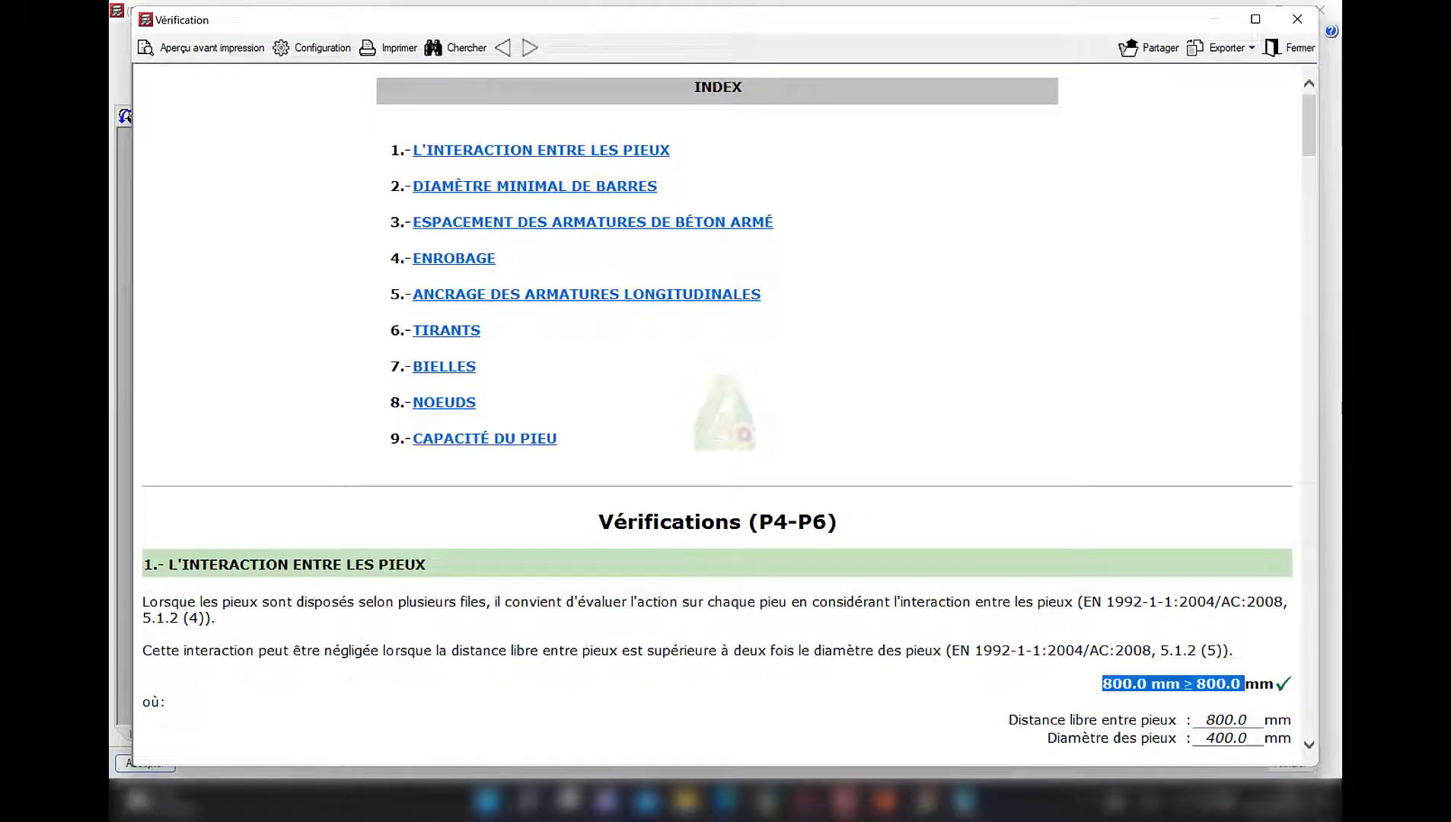
pyautogui.click(1291, 47)
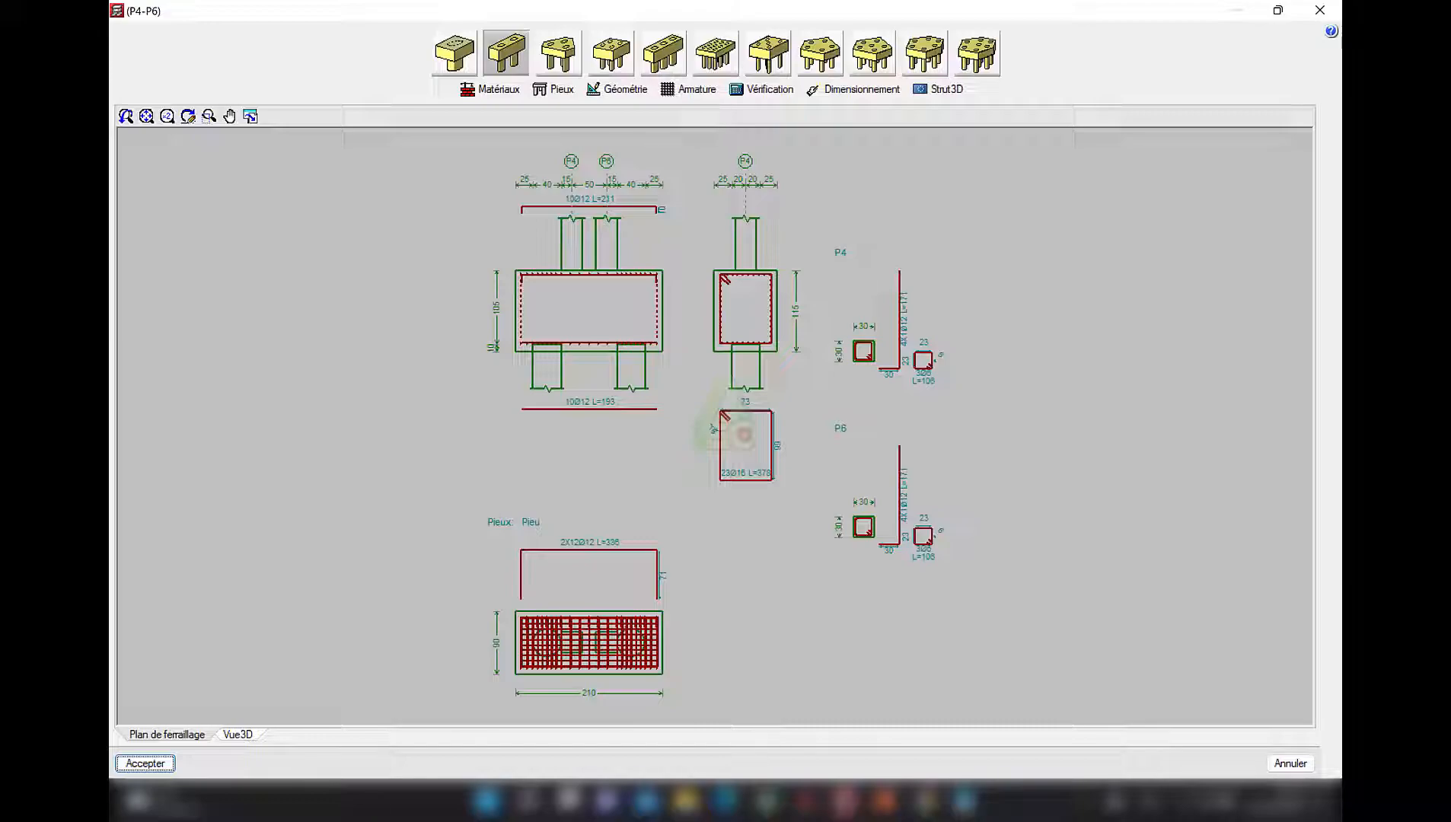
# - Examine the reinforcement drawing of the P4-P6 pile cap, keep the modified cap and return to the foundation plan
pyautogui.scroll(6, 575, 390)
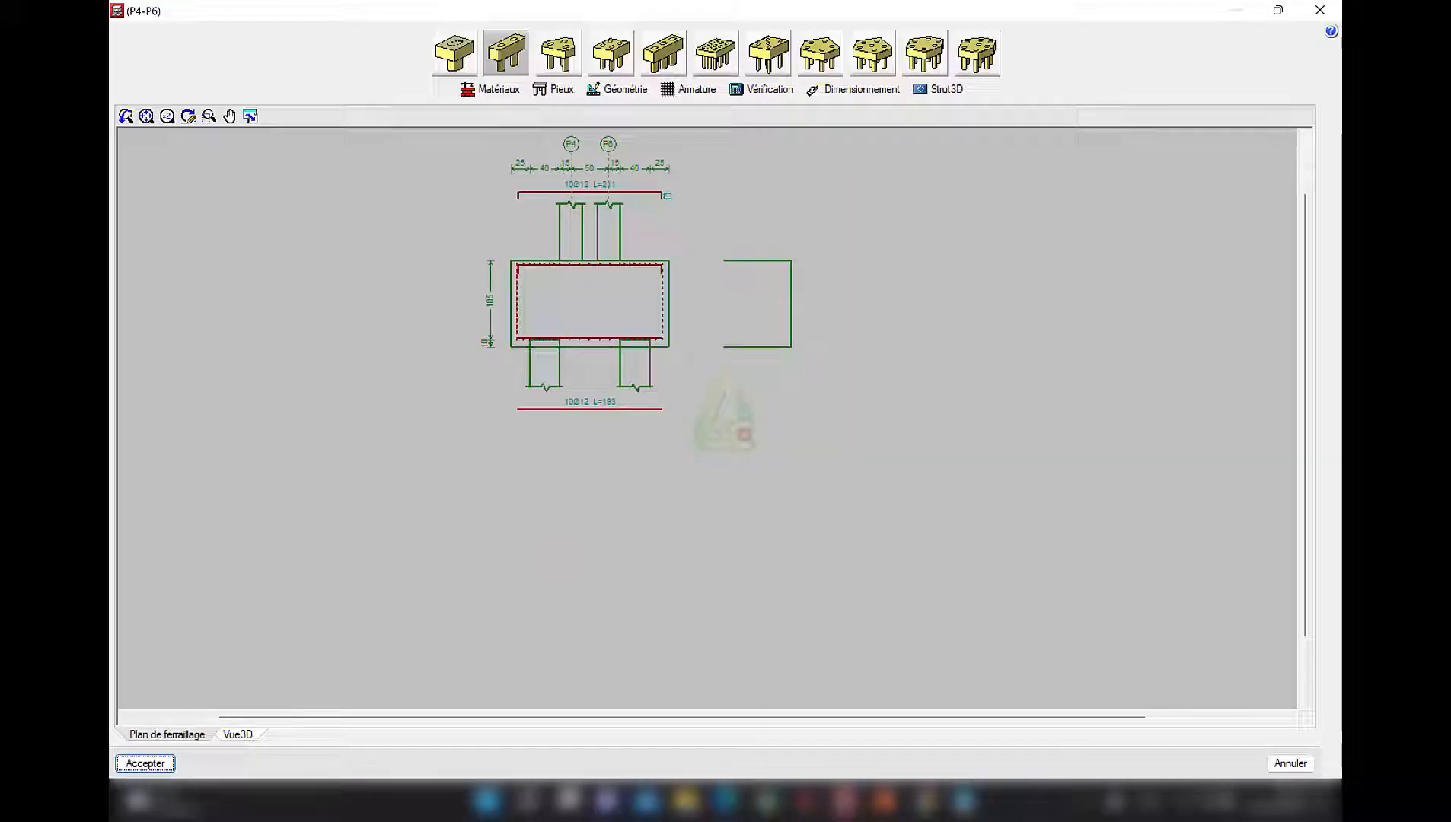
pyautogui.scroll(3, 593, 395)
pyautogui.scroll(-4, 606, 423)
pyautogui.scroll(2, 598, 216)
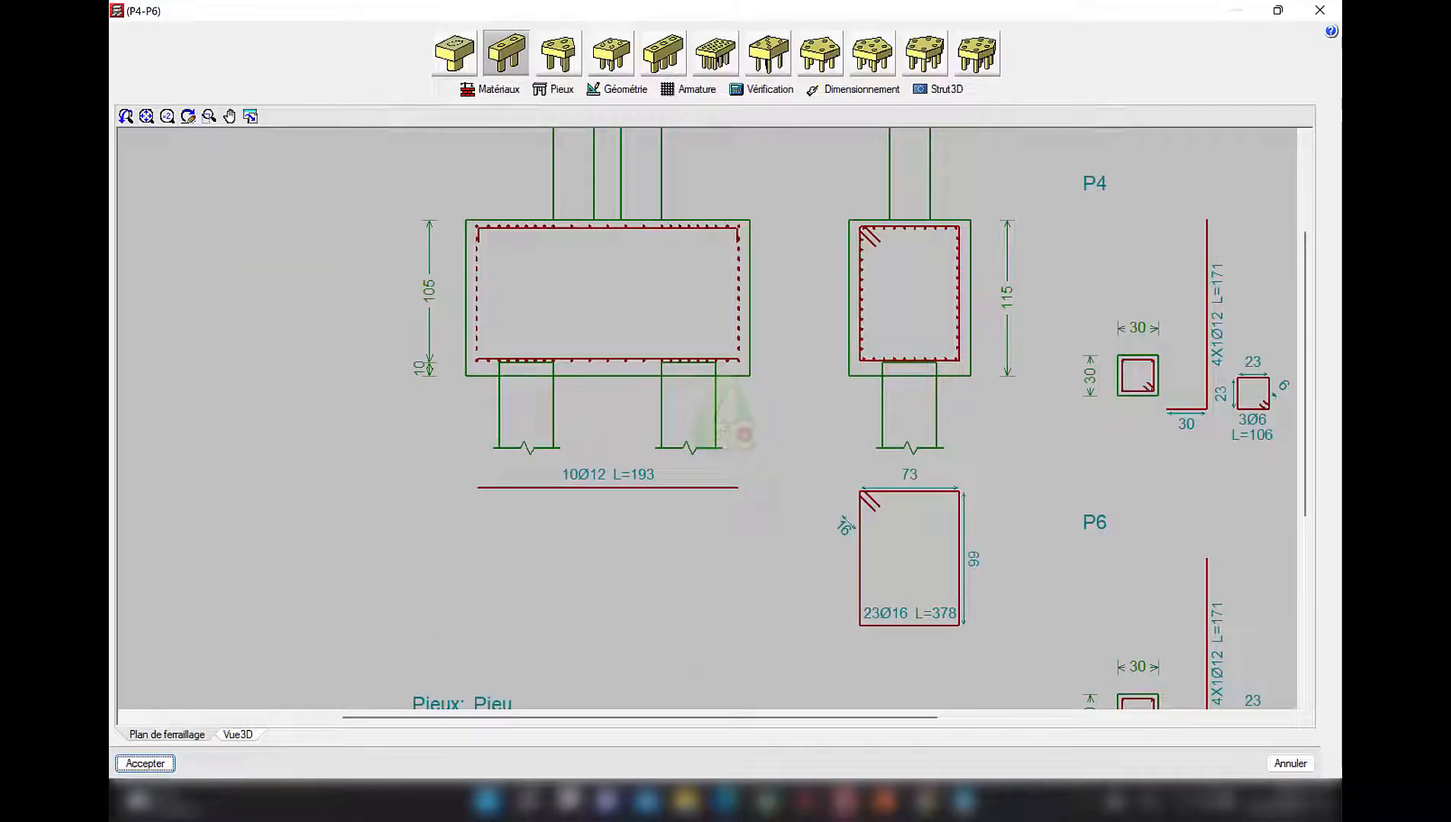
pyautogui.scroll(1, 944, 240)
pyautogui.scroll(-3, 938, 263)
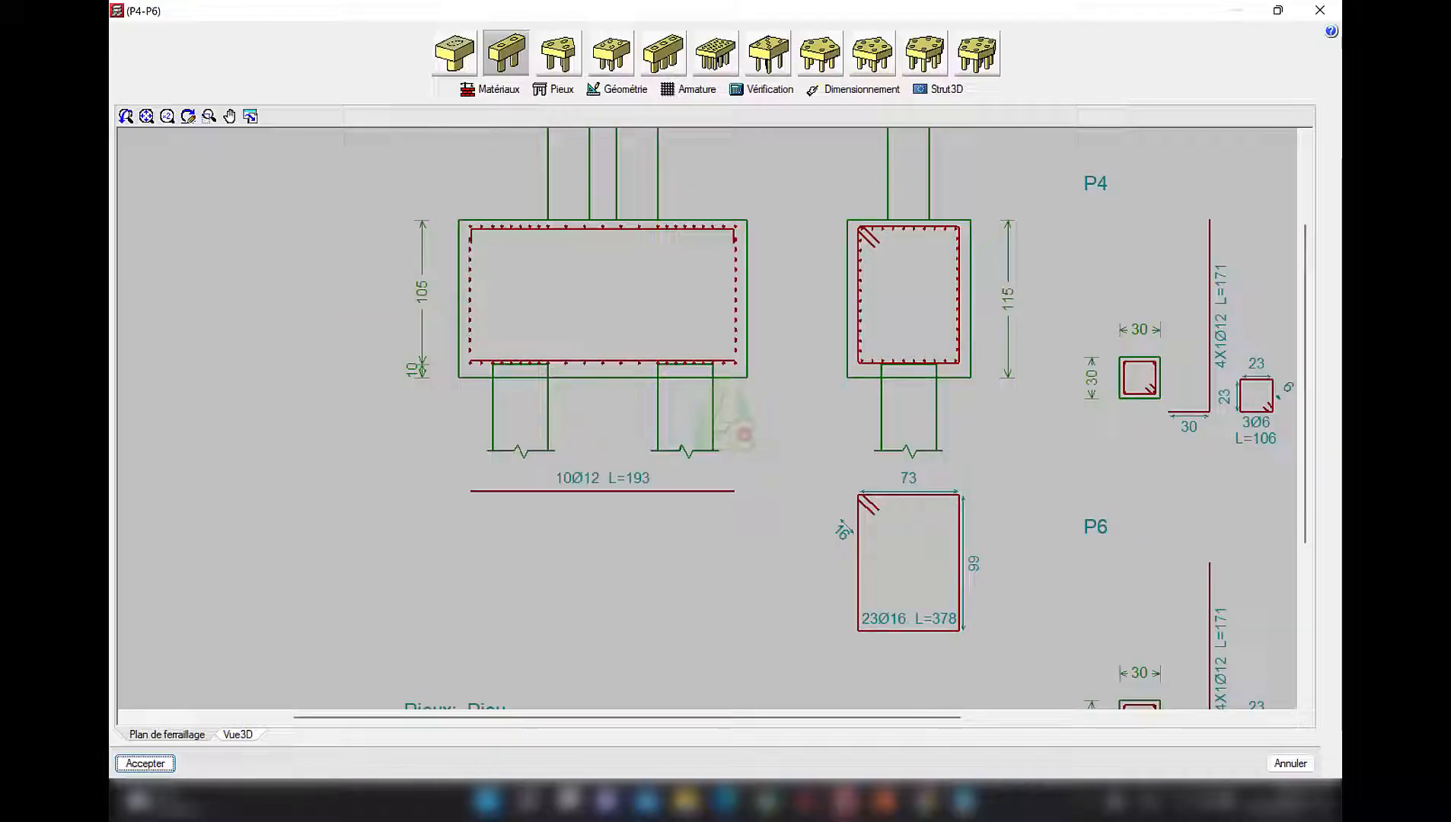
pyautogui.press('Escape')
# - Inspect the dimensions and reinforcement drawings of the isolated footings under columns P2 and P5
pyautogui.scroll(-1, 532, 568)
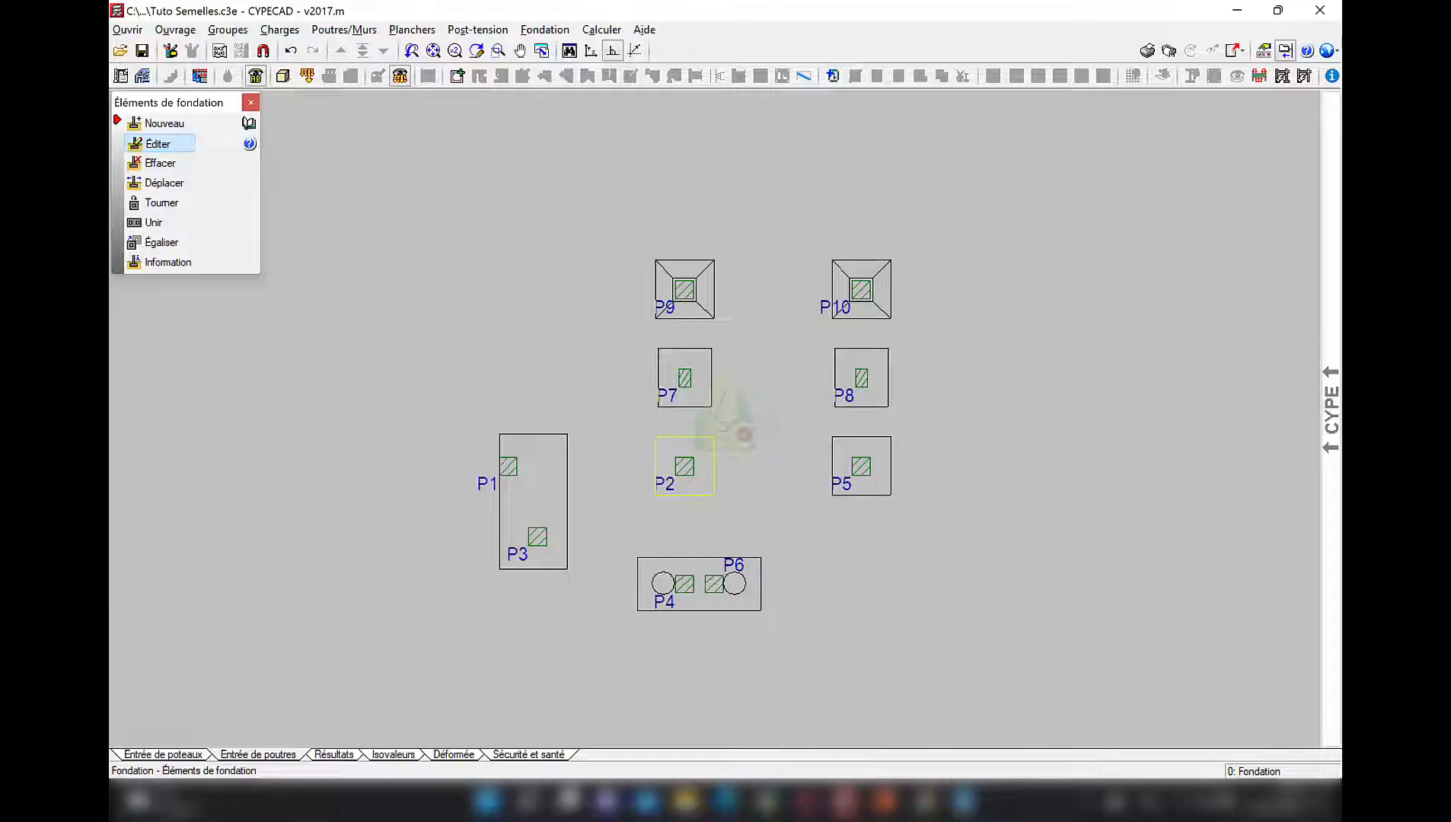
pyautogui.click(684, 466)
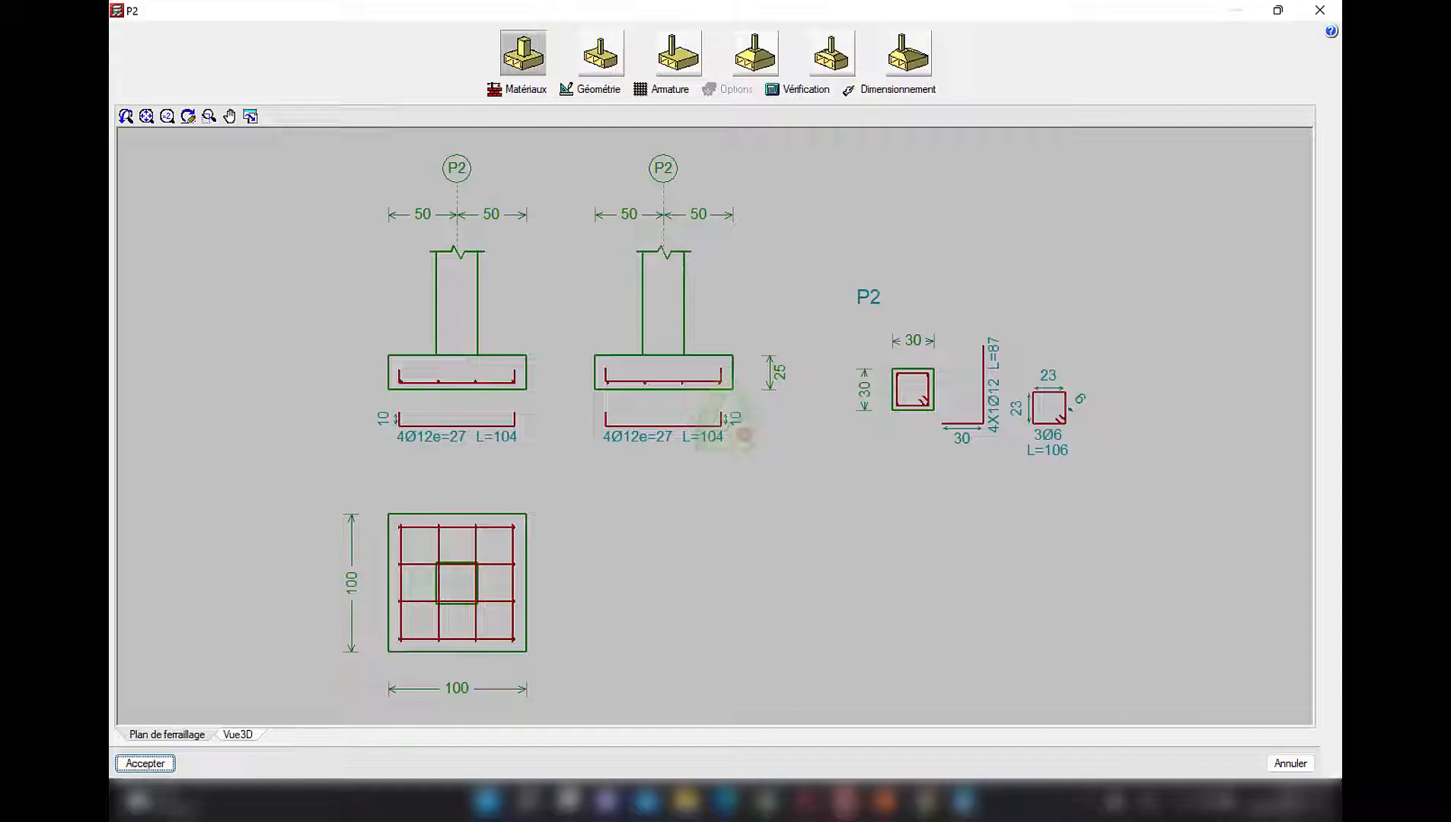
pyautogui.press('Return')
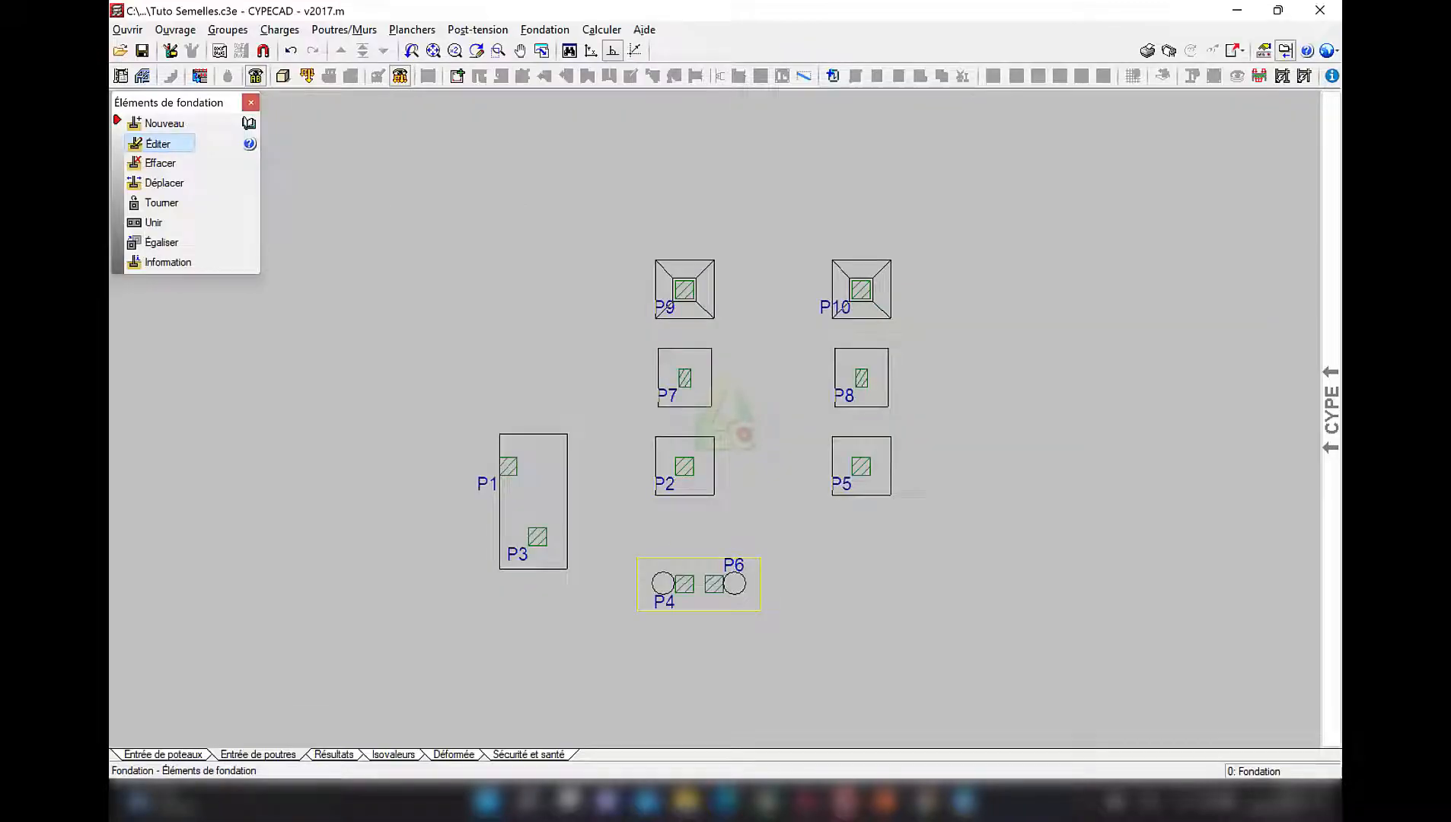
pyautogui.click(861, 466)
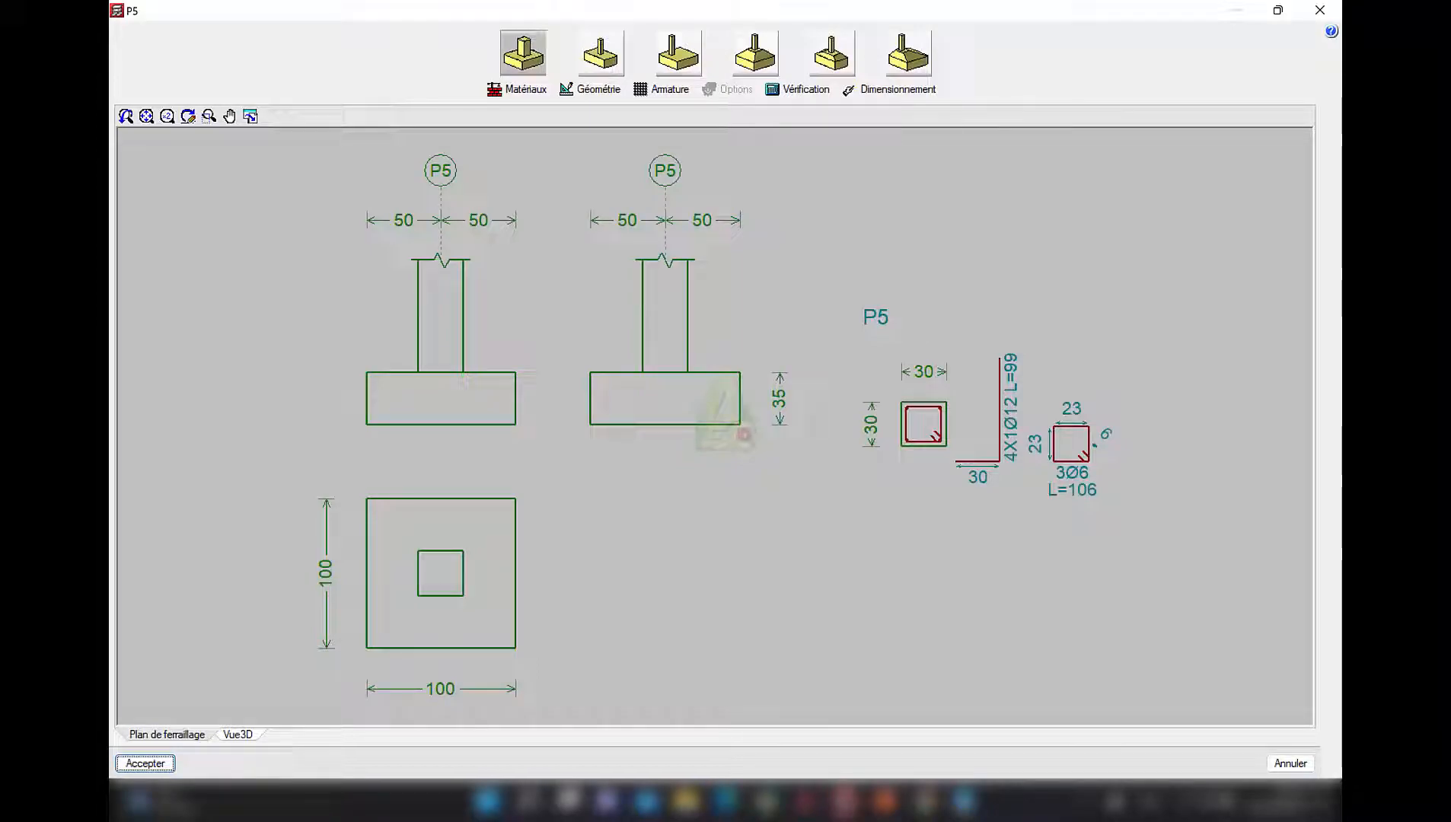
# - Inspect the dimensions and reinforcement drawings of the footings under columns P7, P8 and P2
pyautogui.press('Return')
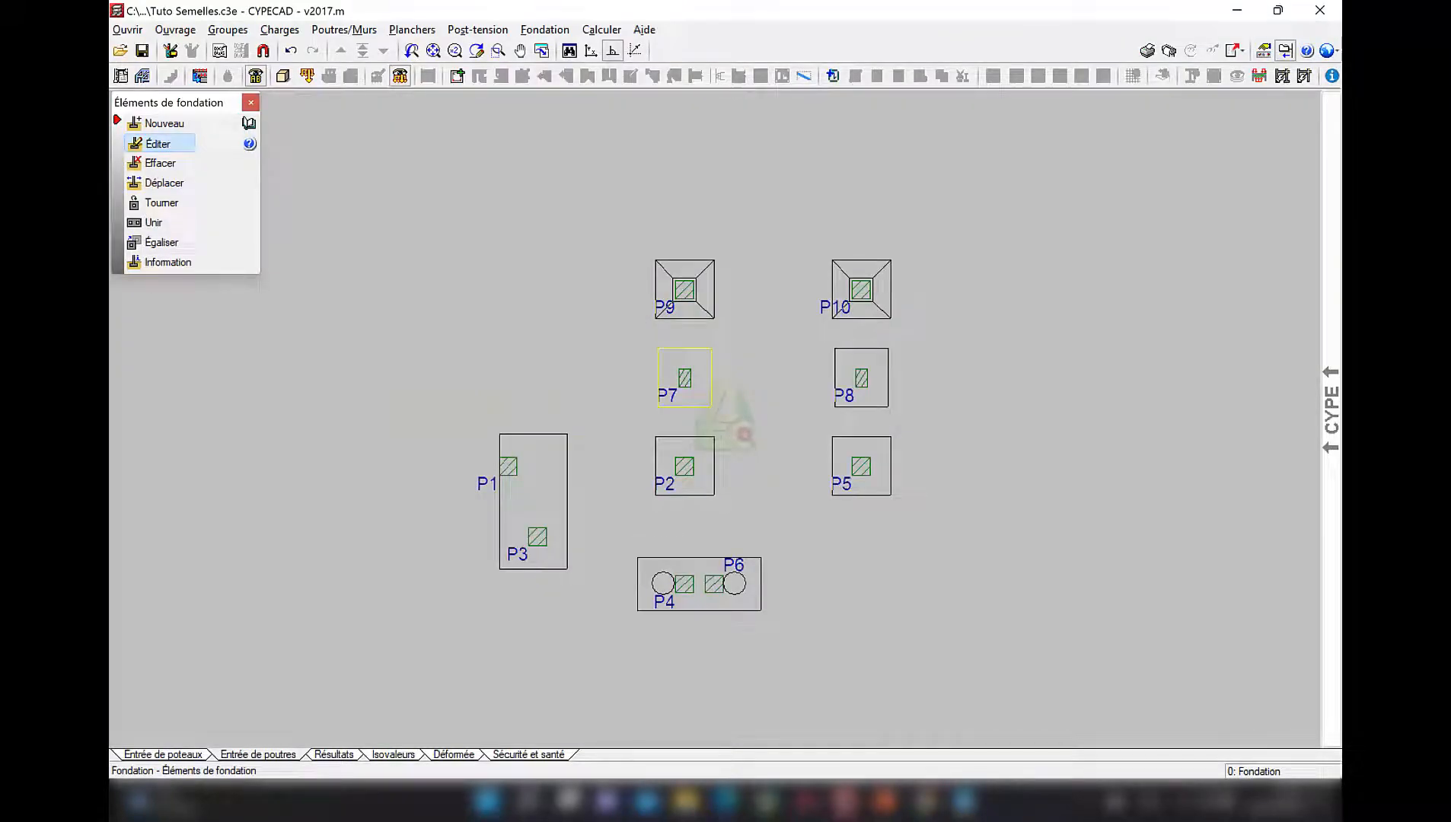
pyautogui.click(744, 434)
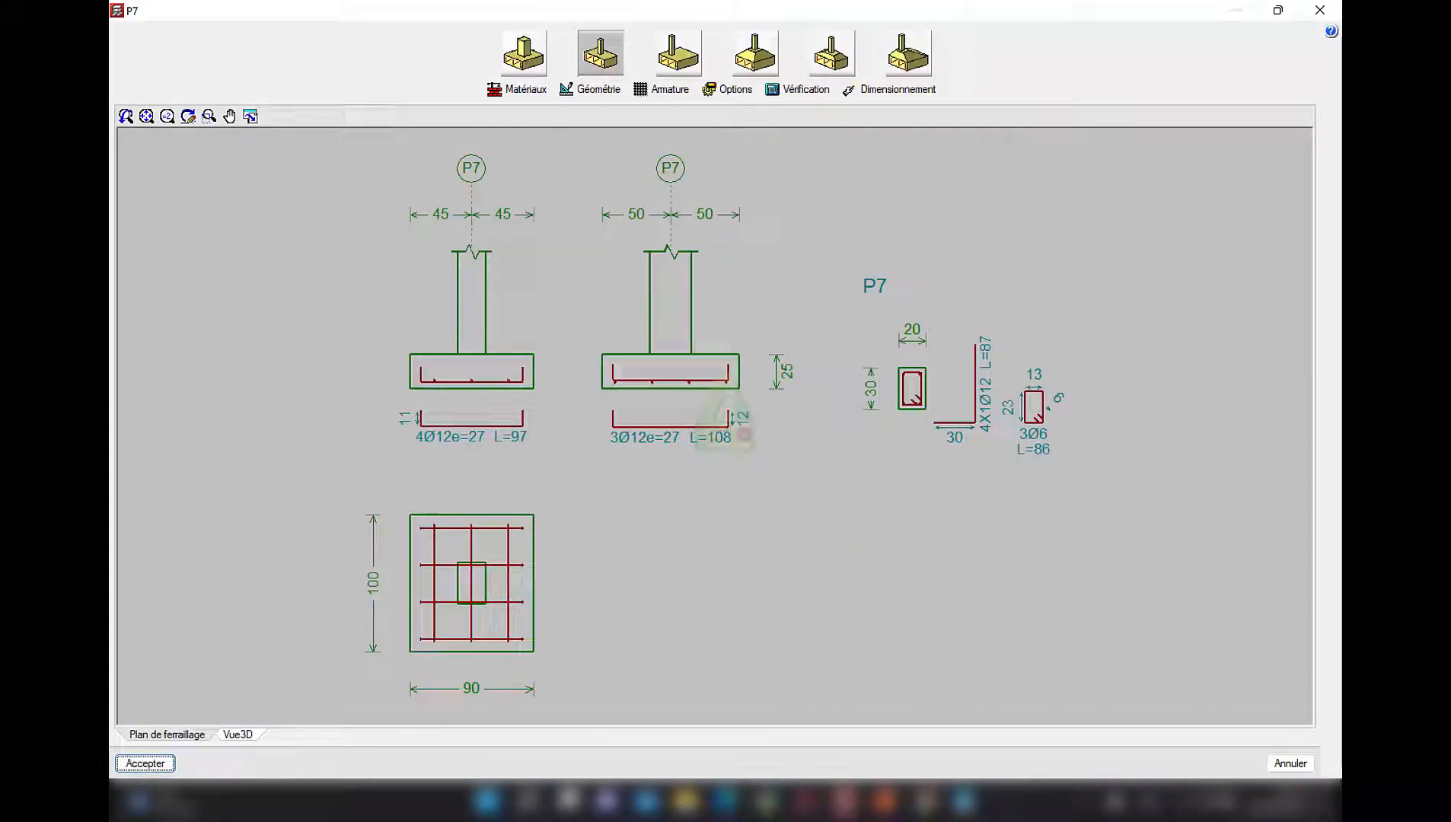
pyautogui.press('Return')
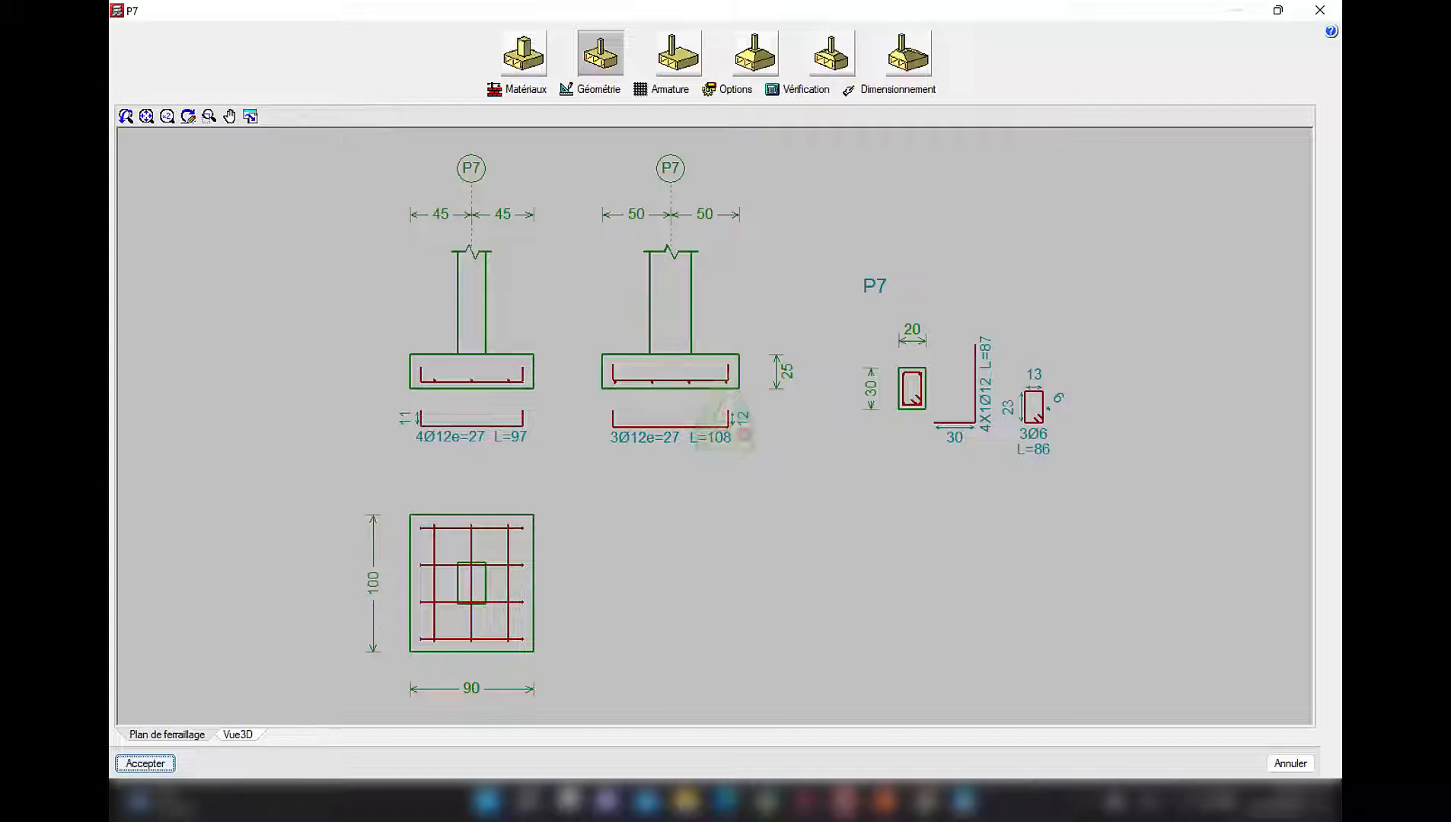
pyautogui.click(861, 378)
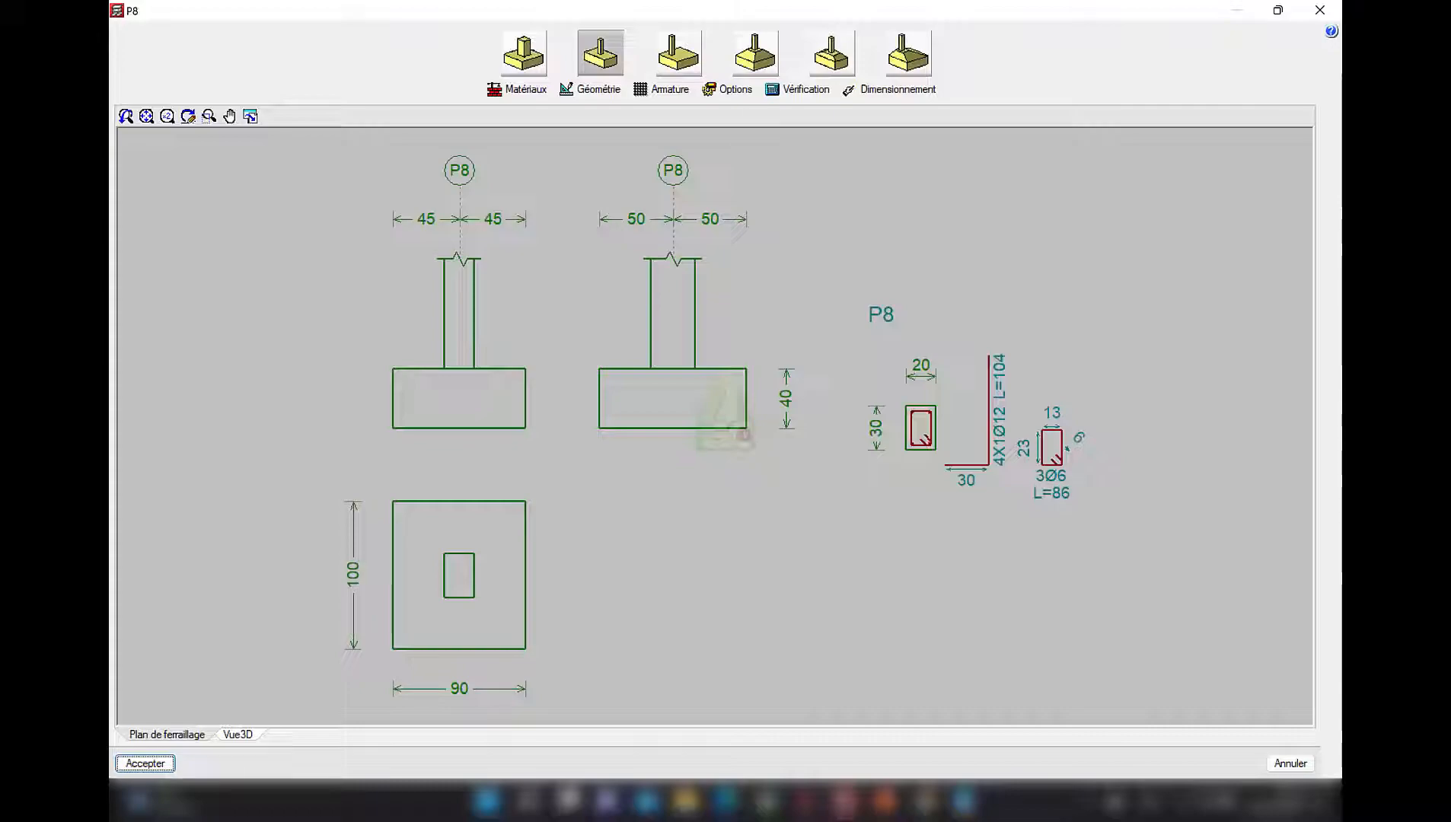
pyautogui.press('Return')
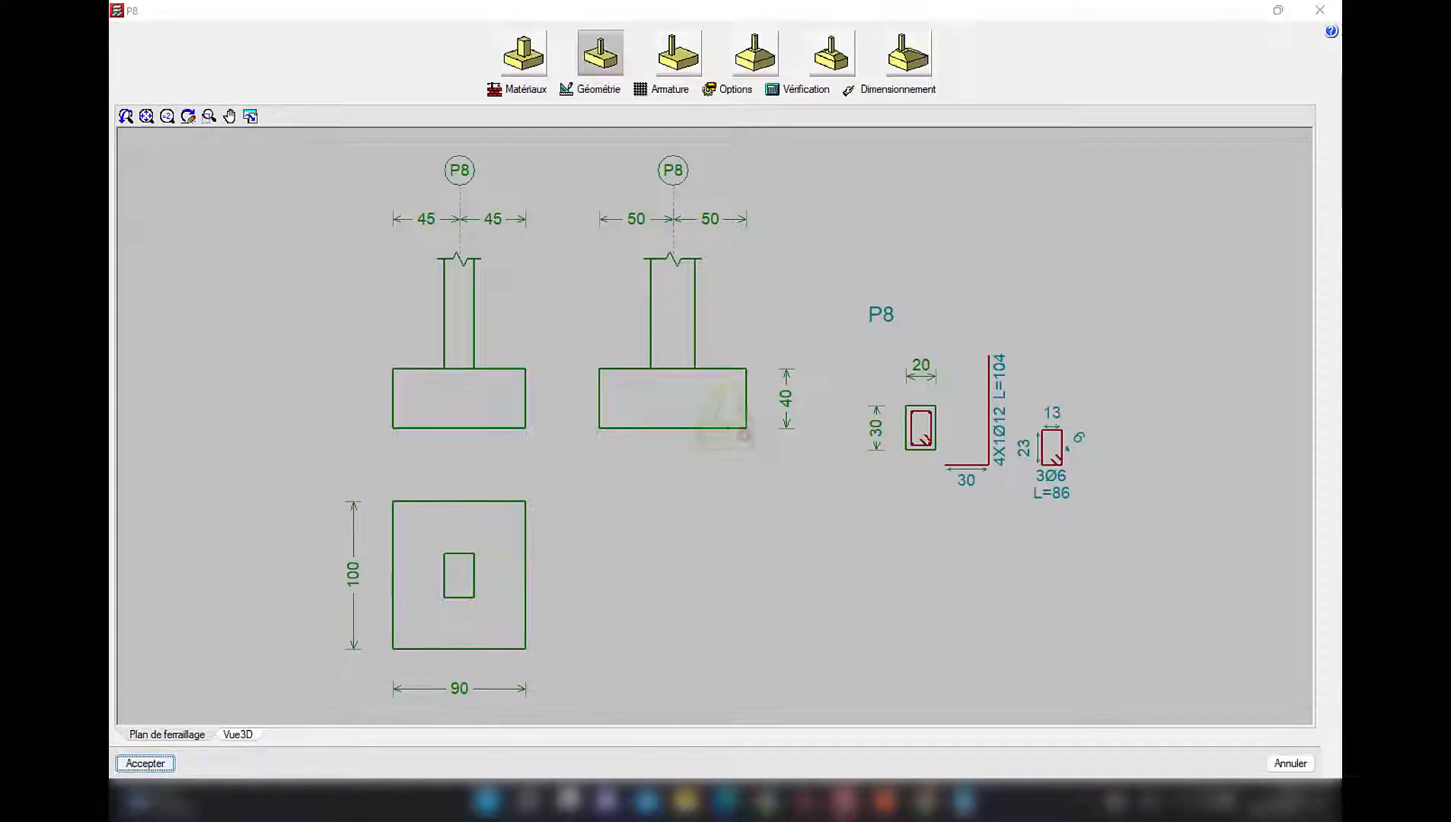
pyautogui.click(734, 426)
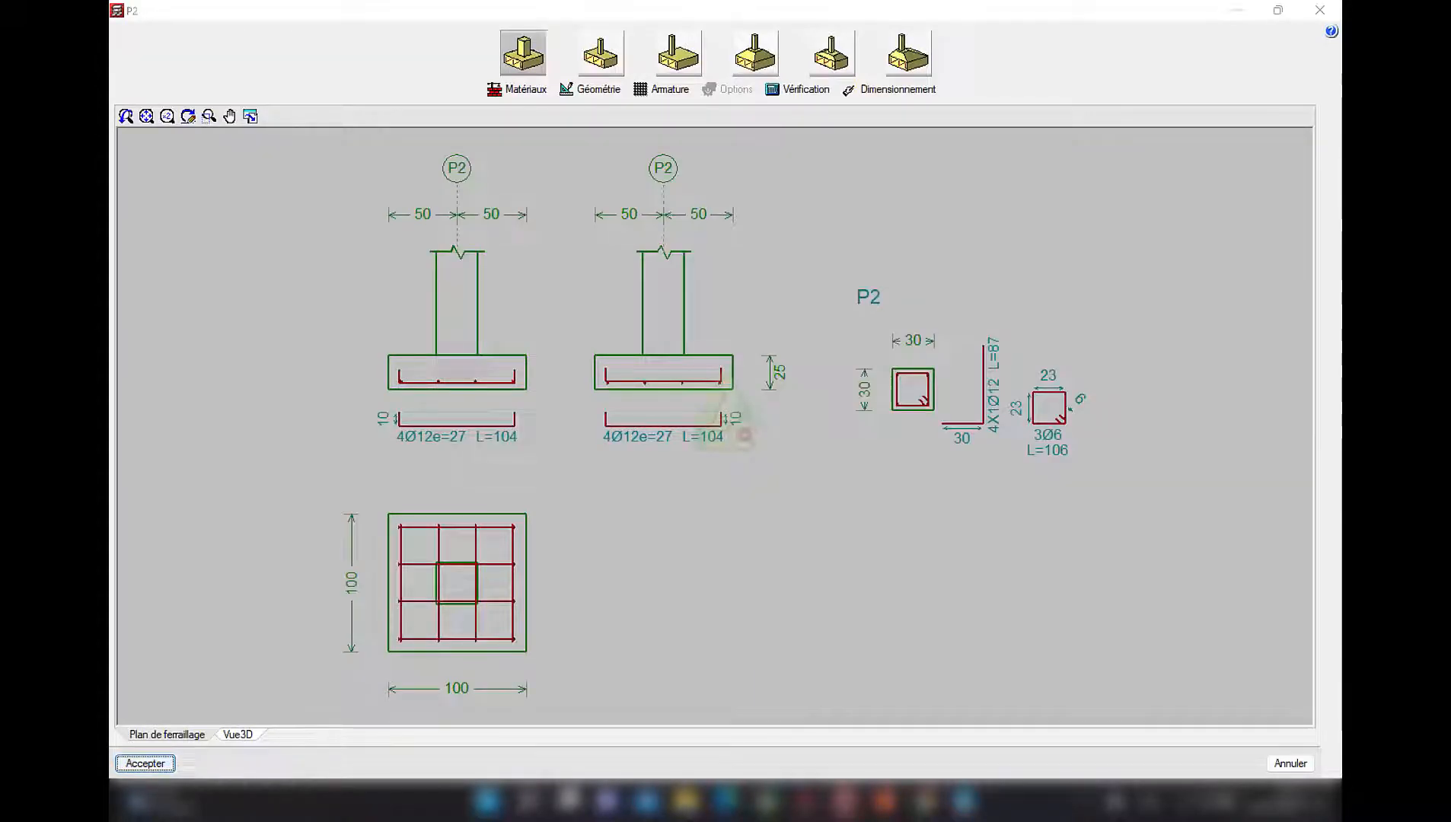
pyautogui.press('Return')
# - Inspect the dimensions and reinforcement drawings of the pyramidal footings under columns P9 and P10
pyautogui.click(685, 289)
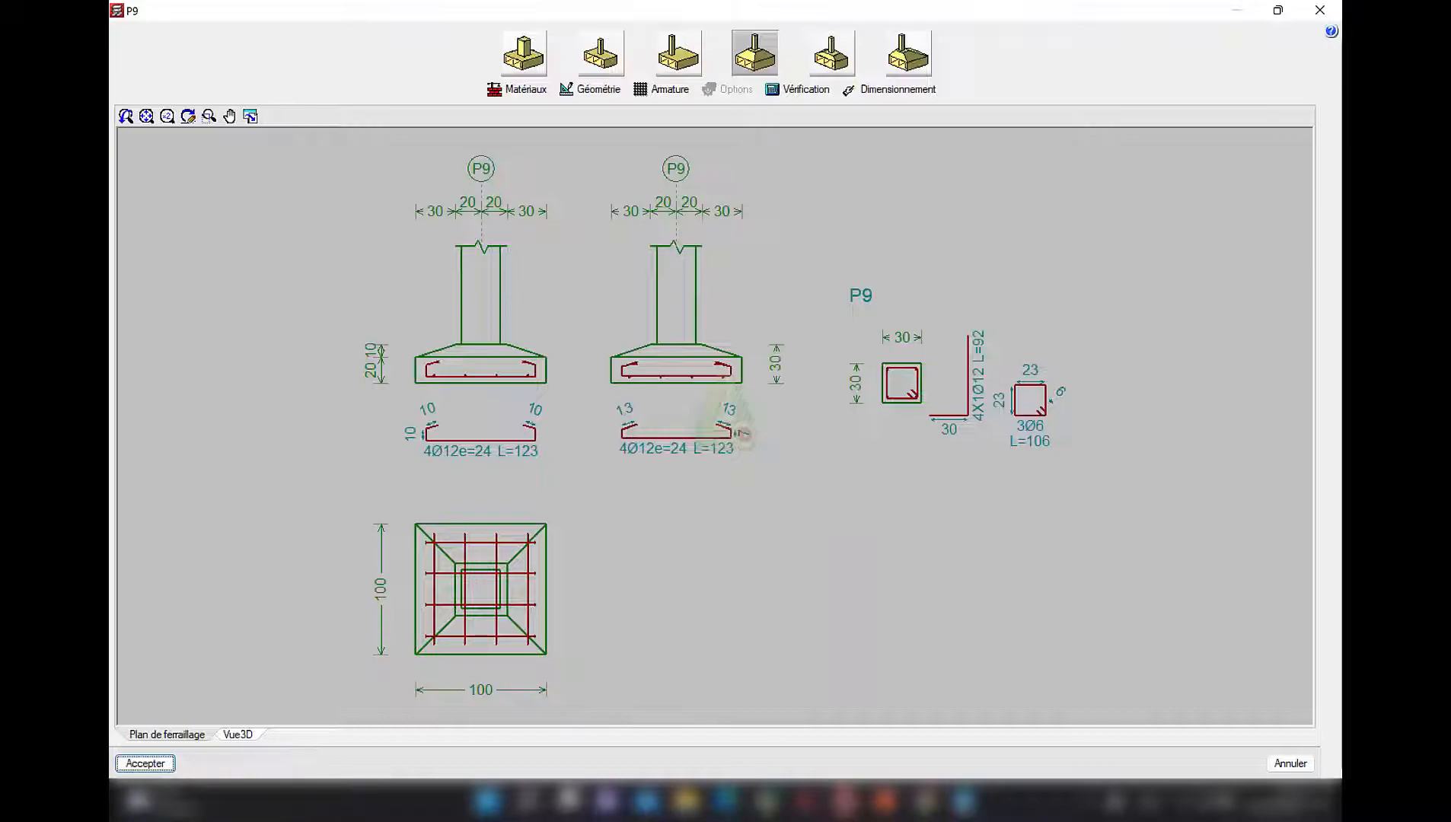
pyautogui.press('Return')
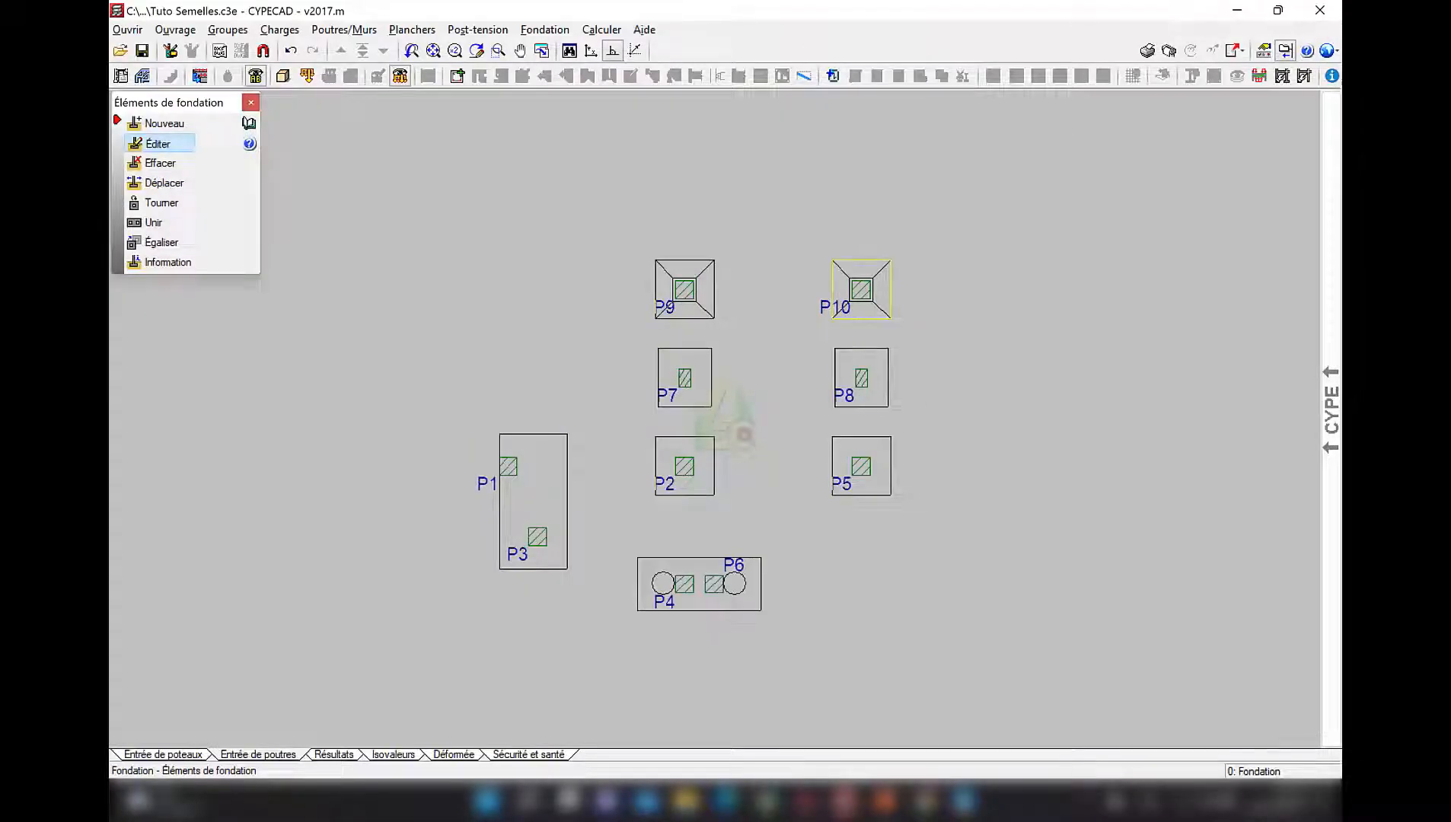
pyautogui.click(861, 289)
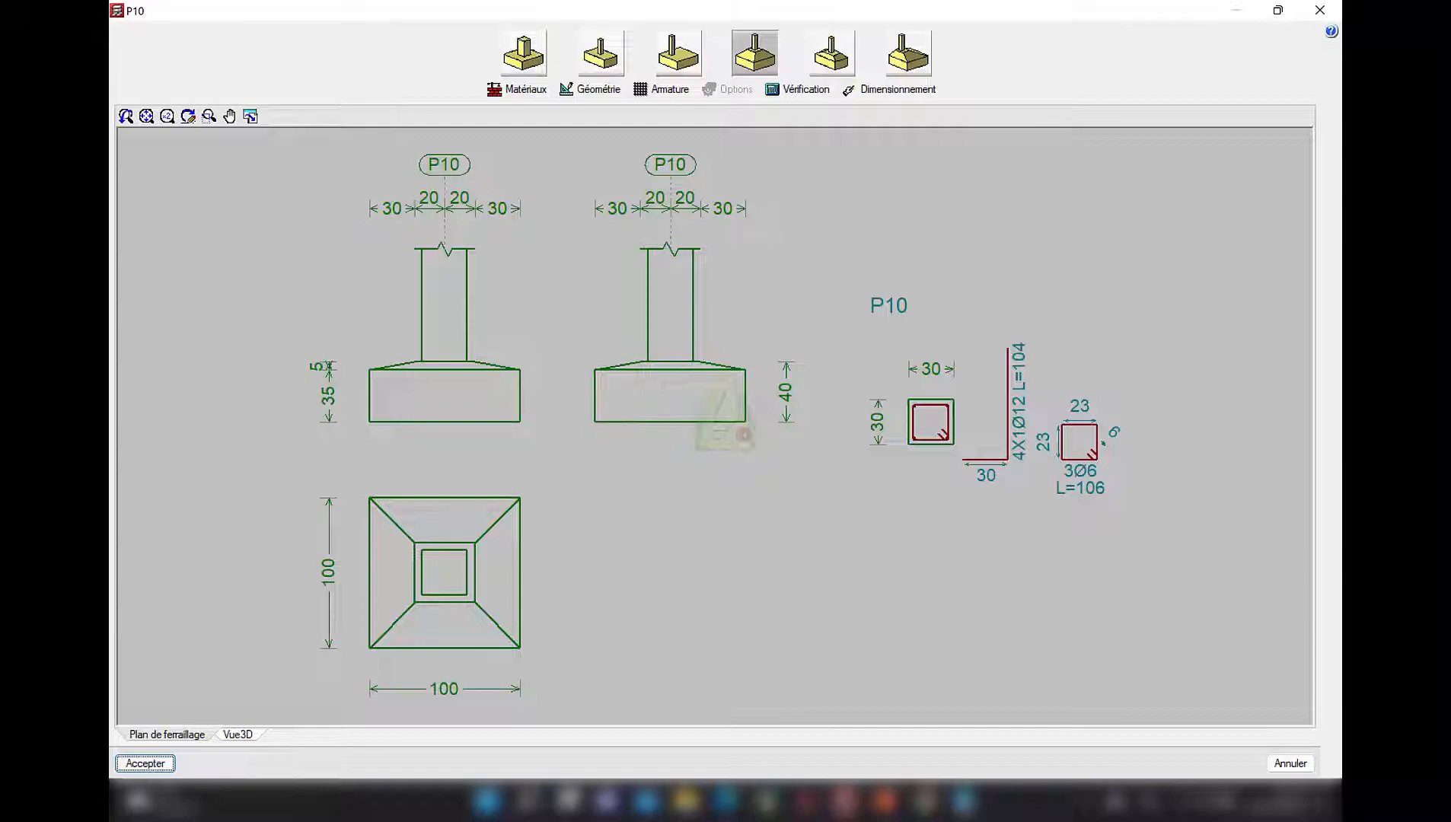
pyautogui.click(145, 763)
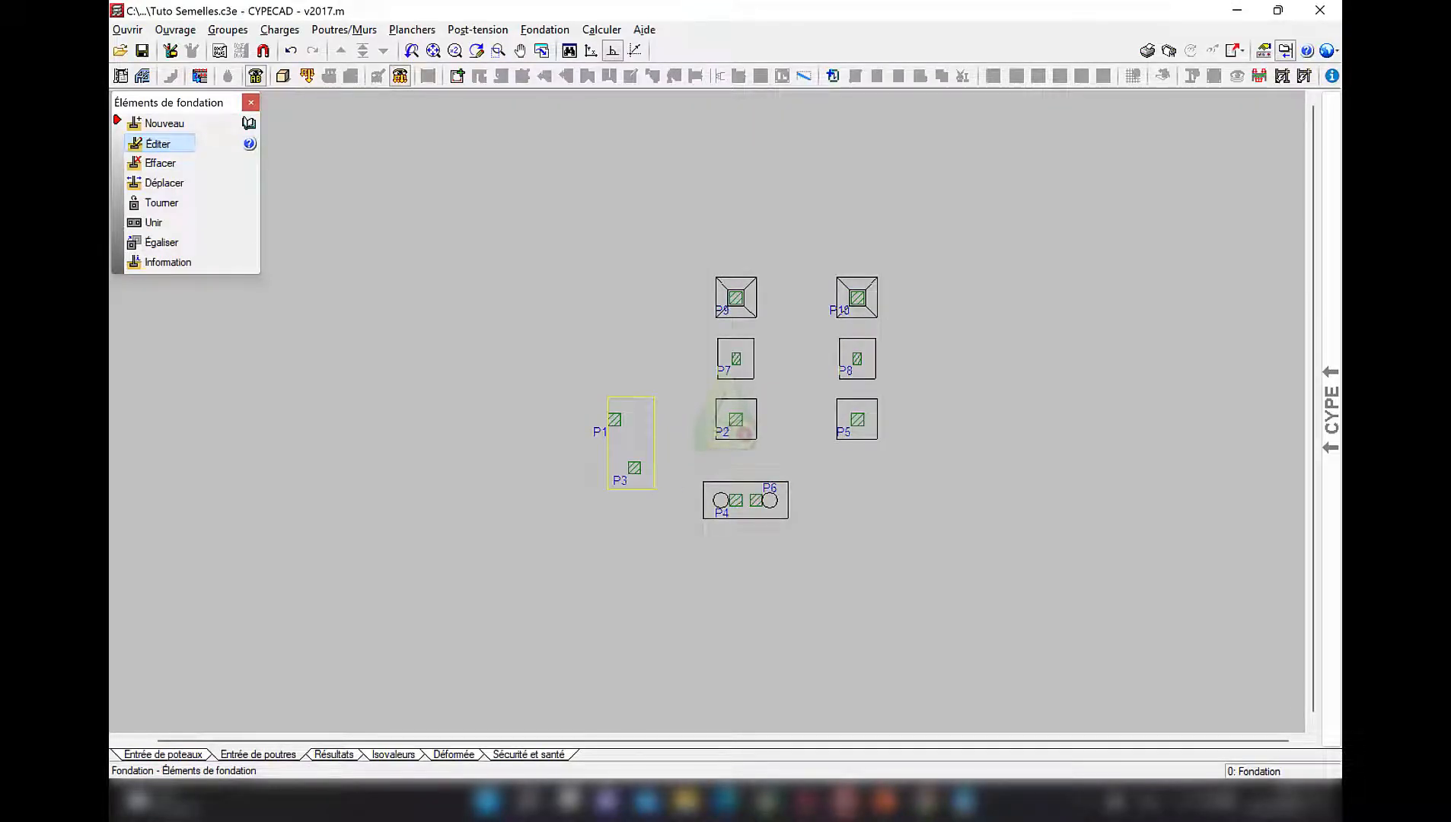
# - Draw a polygonal footing limit by points, with a short vertical segment beside the P1-P3 footing and a diagonal cutting its lower corner
pyautogui.click(546, 30)
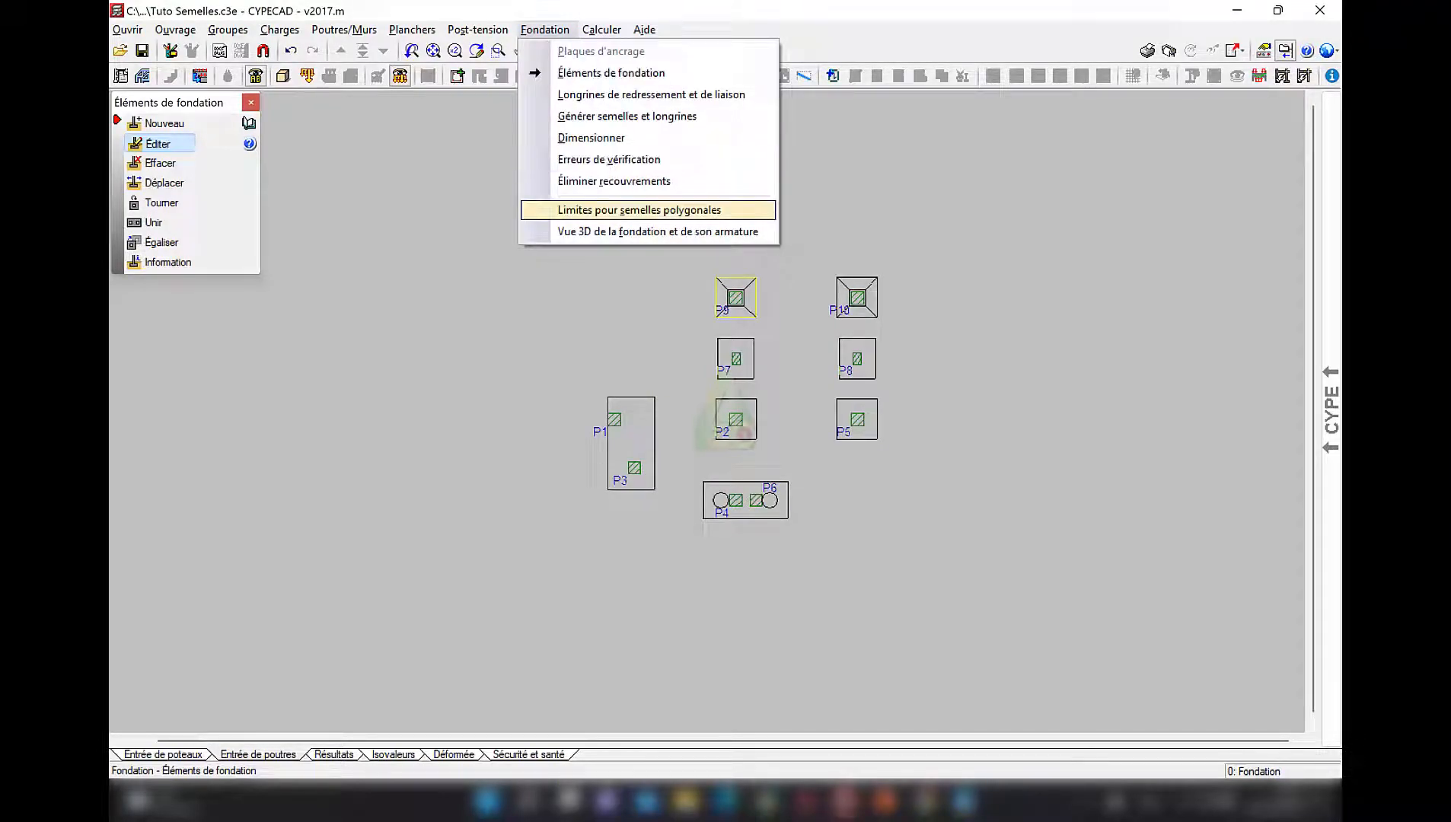
pyautogui.click(640, 210)
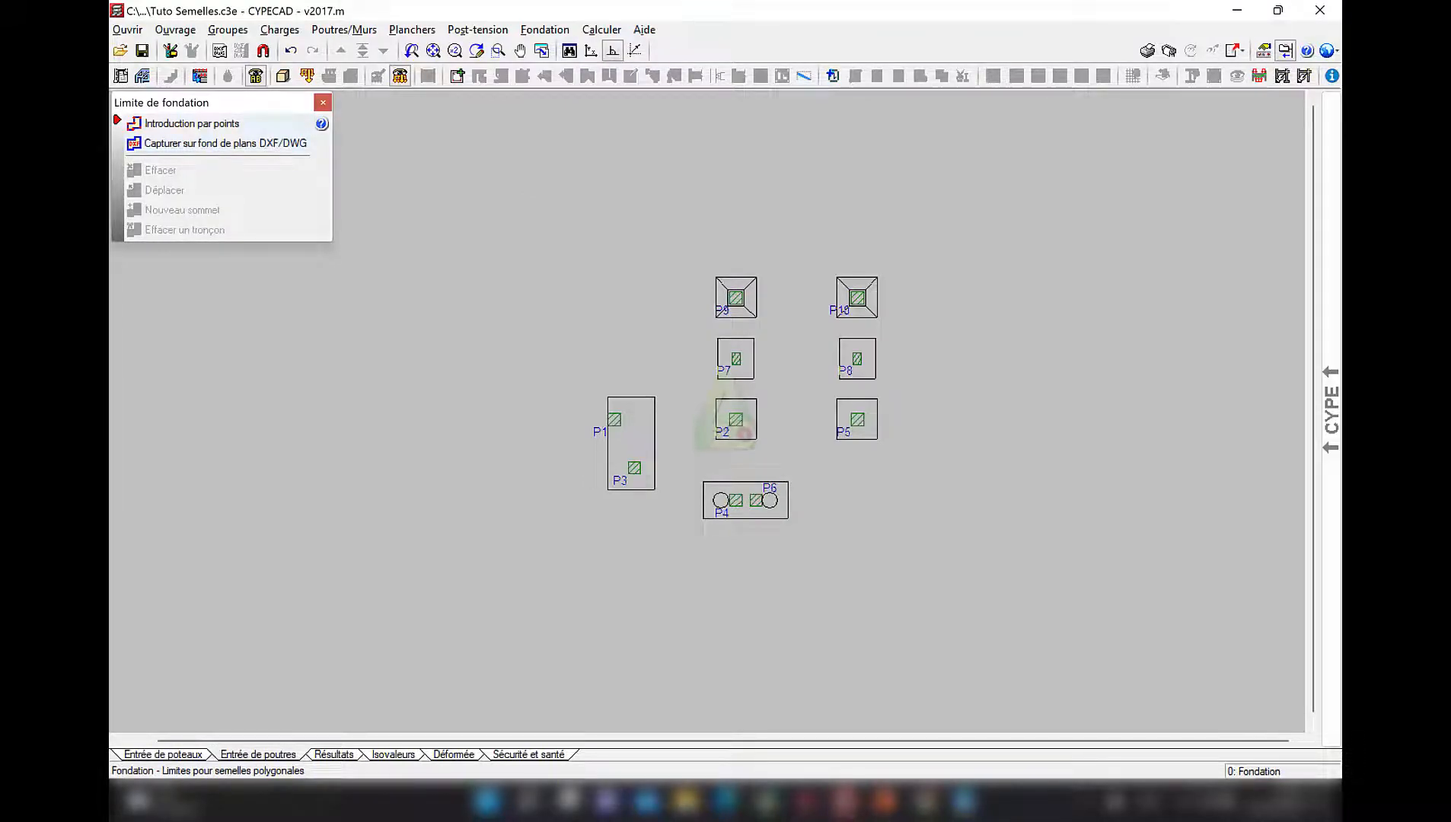
pyautogui.click(201, 124)
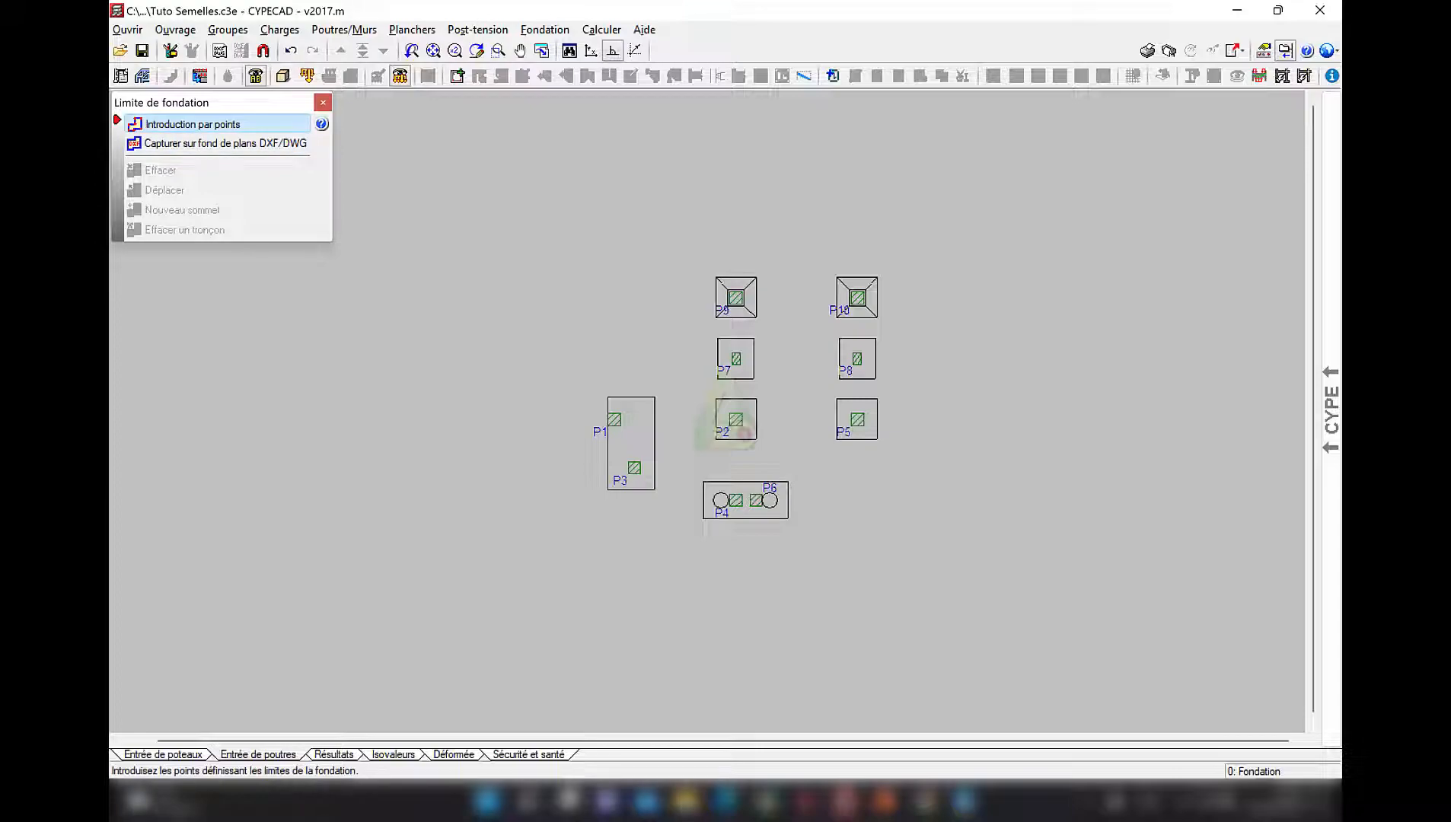
pyautogui.scroll(1, 640, 453)
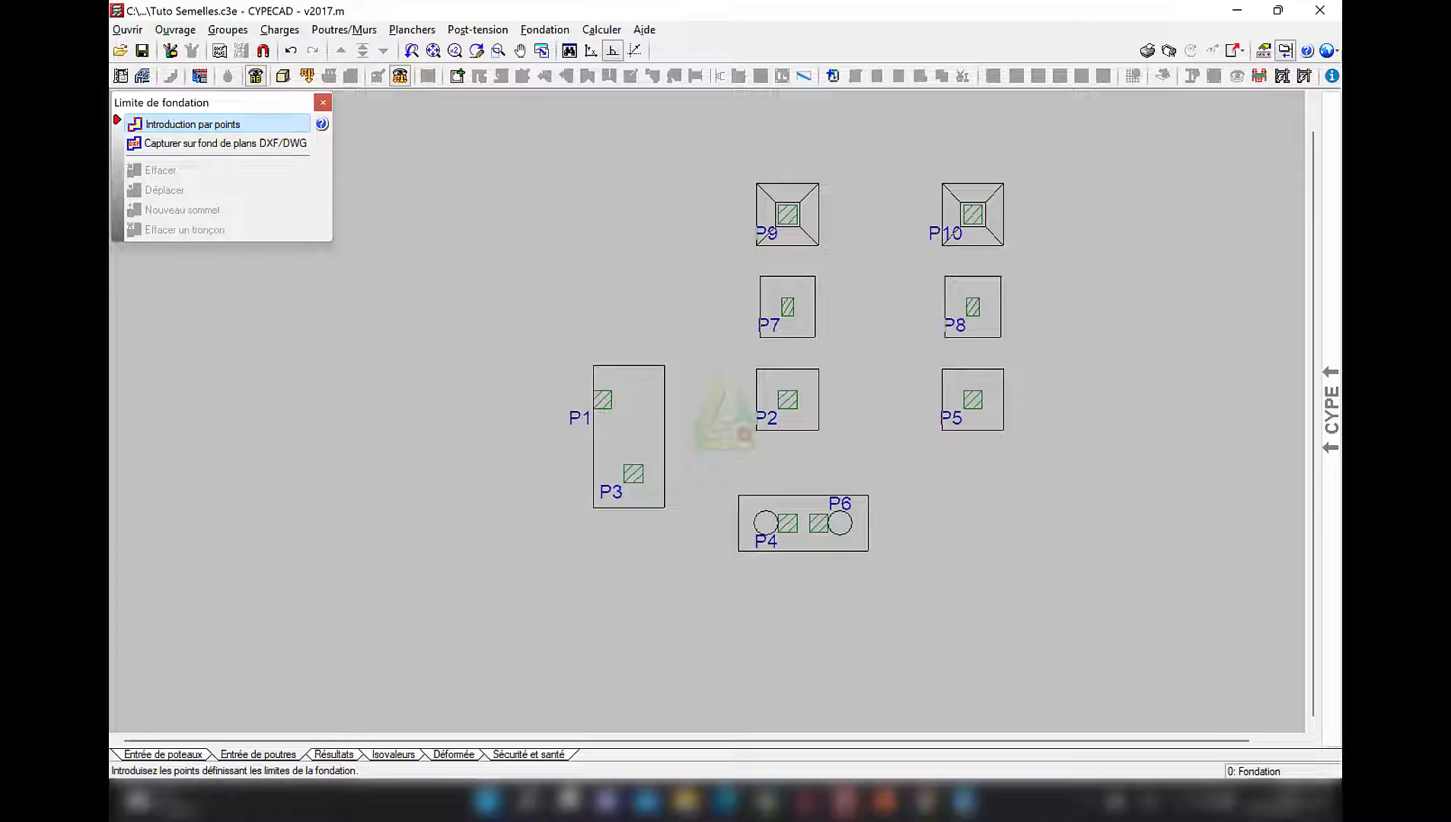
pyautogui.scroll(3, 594, 479)
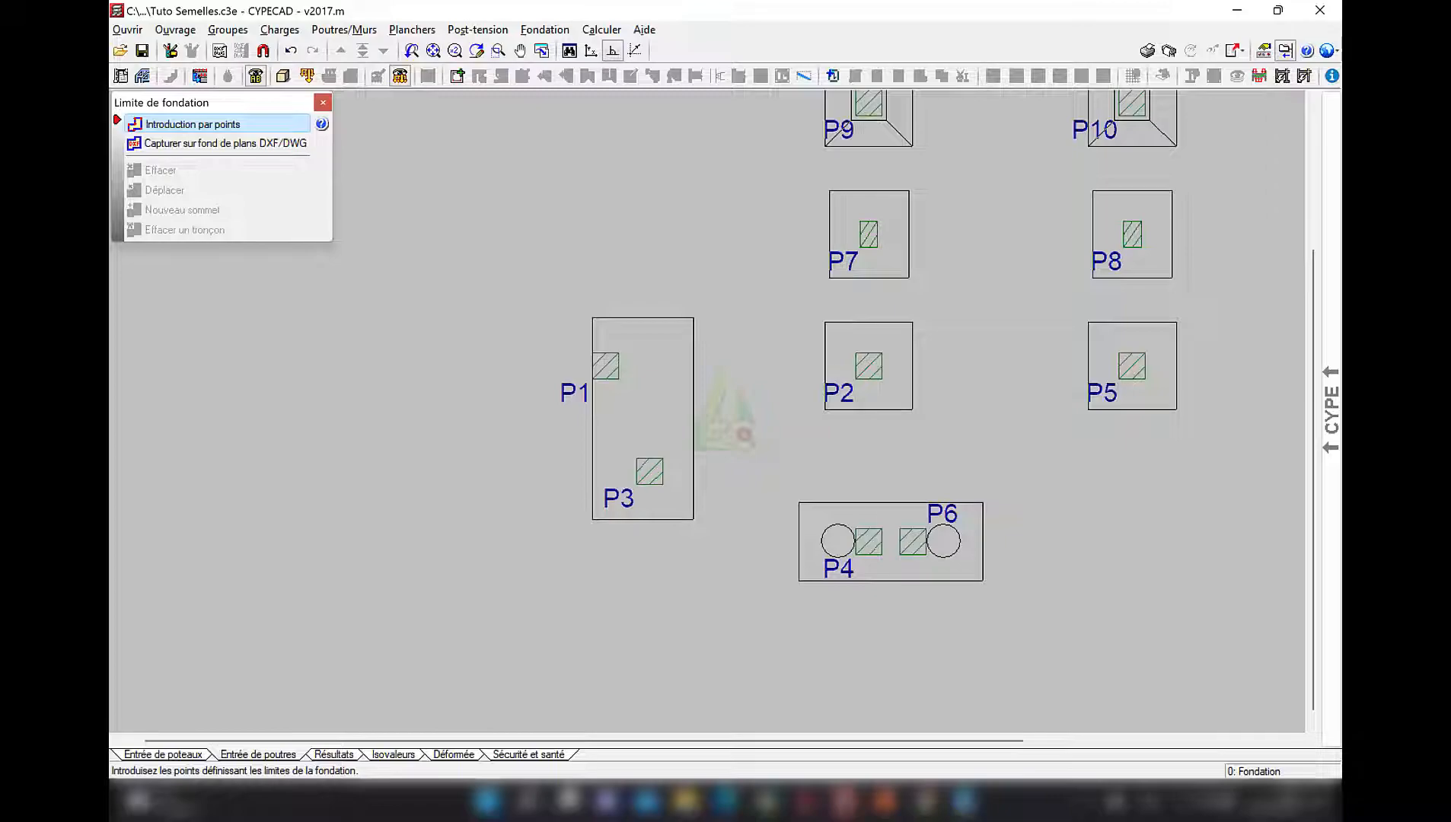
pyautogui.click(571, 420)
pyautogui.click(571, 473)
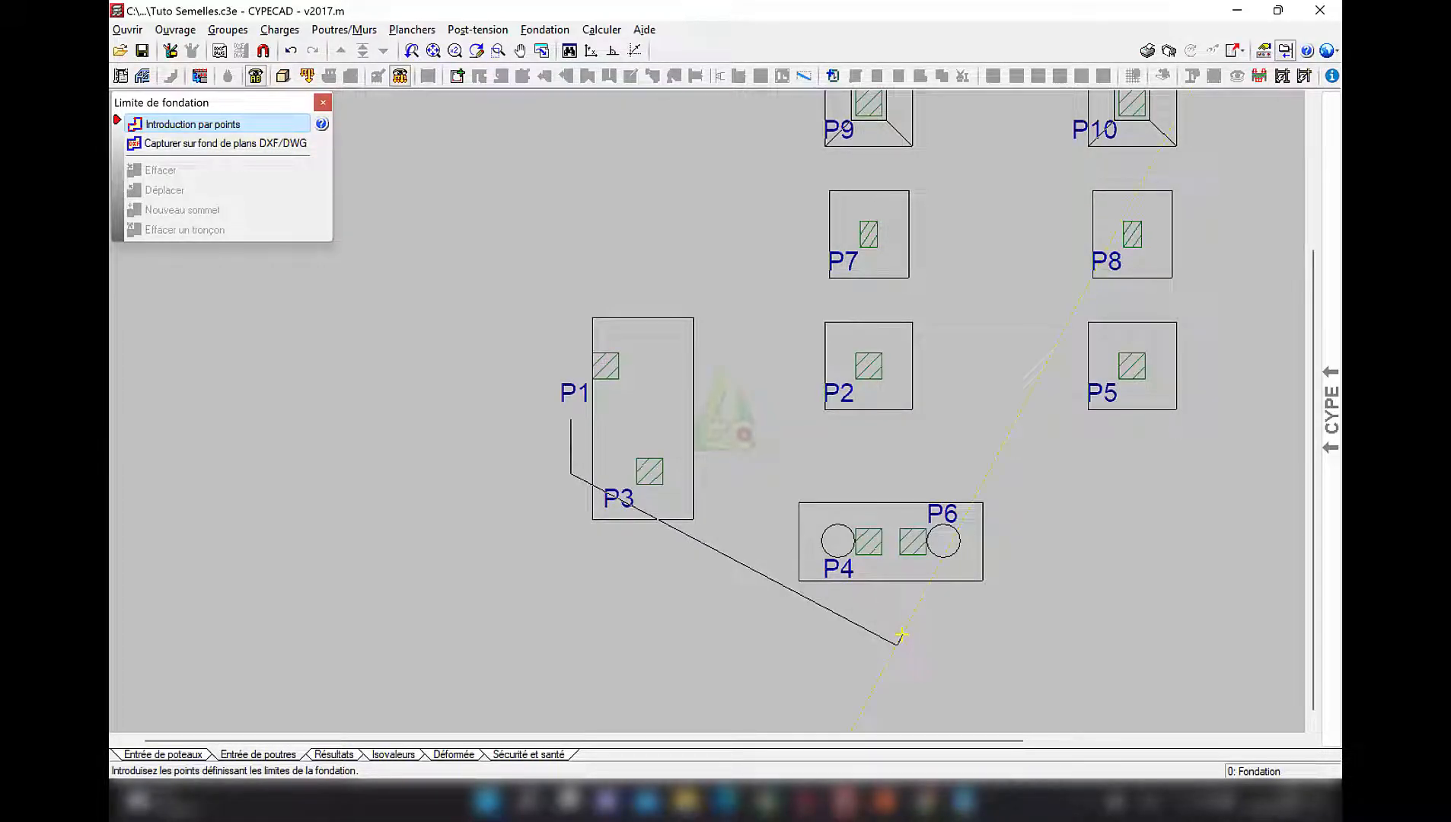
pyautogui.click(899, 645)
pyautogui.rightClick(898, 645)
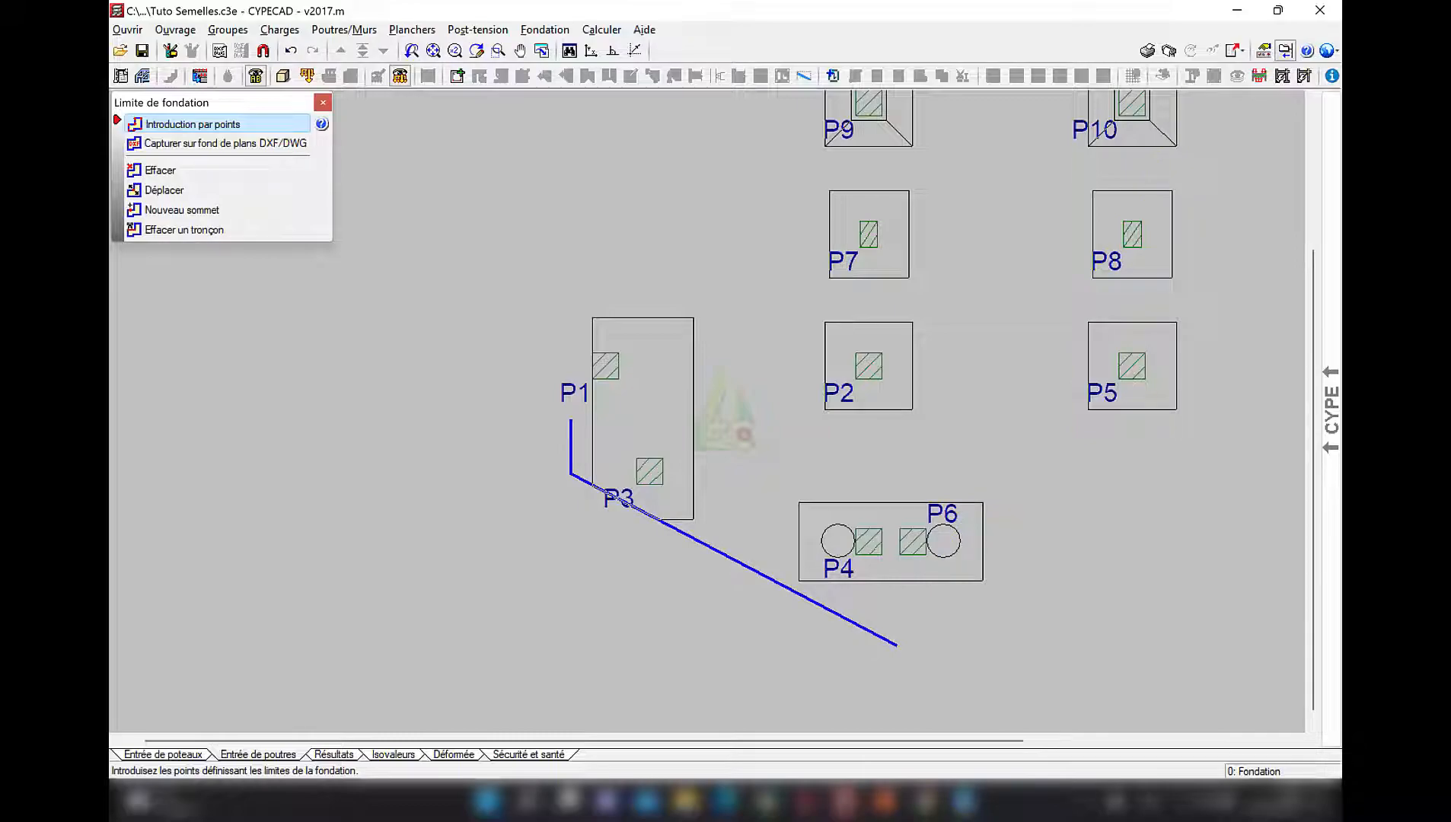
# - Size all the foundation elements with the complete quick sizing option (Dimensionnement rapide complet)
pyautogui.scroll(3, 580, 458)
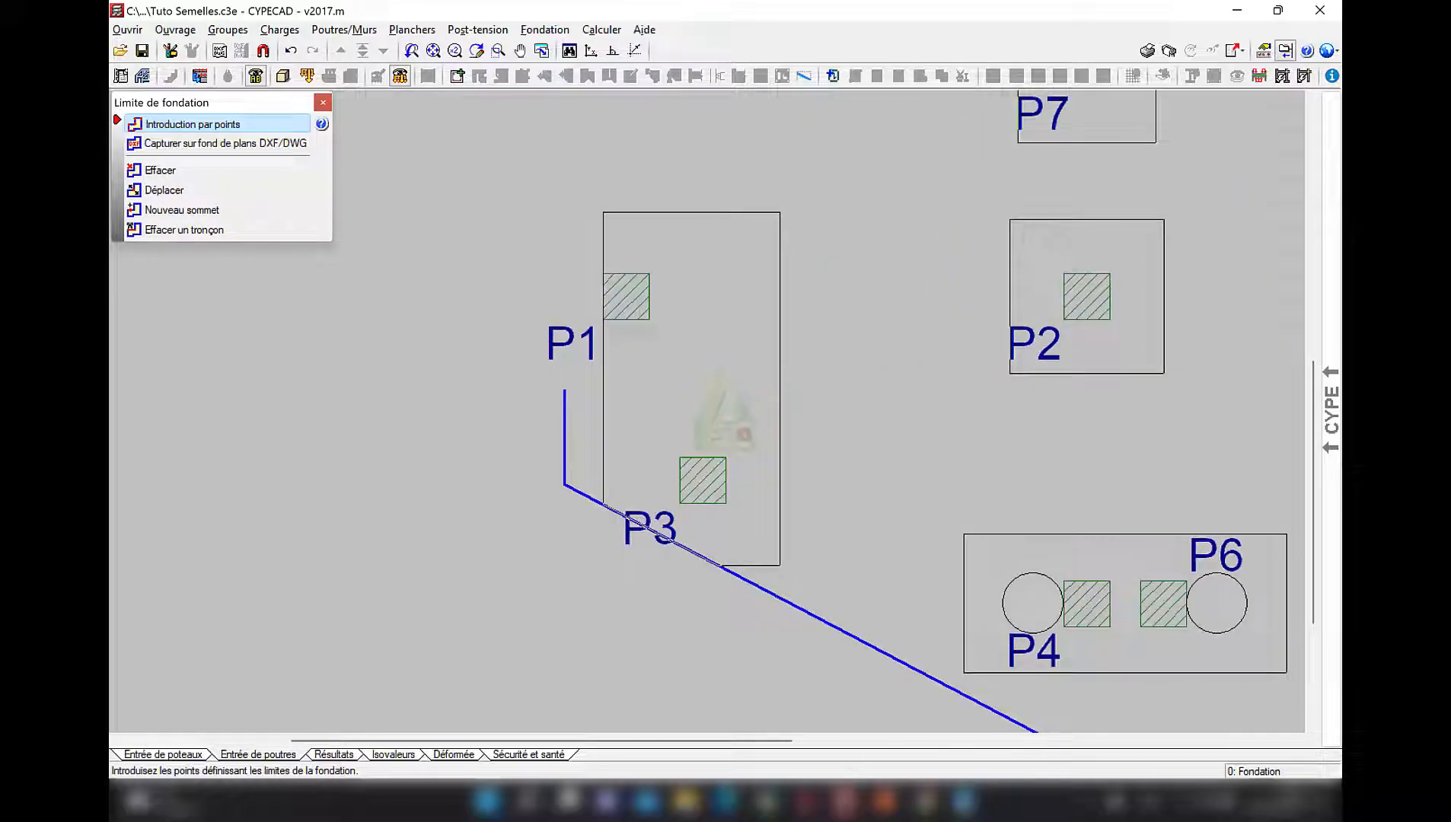
pyautogui.scroll(-4, 677, 483)
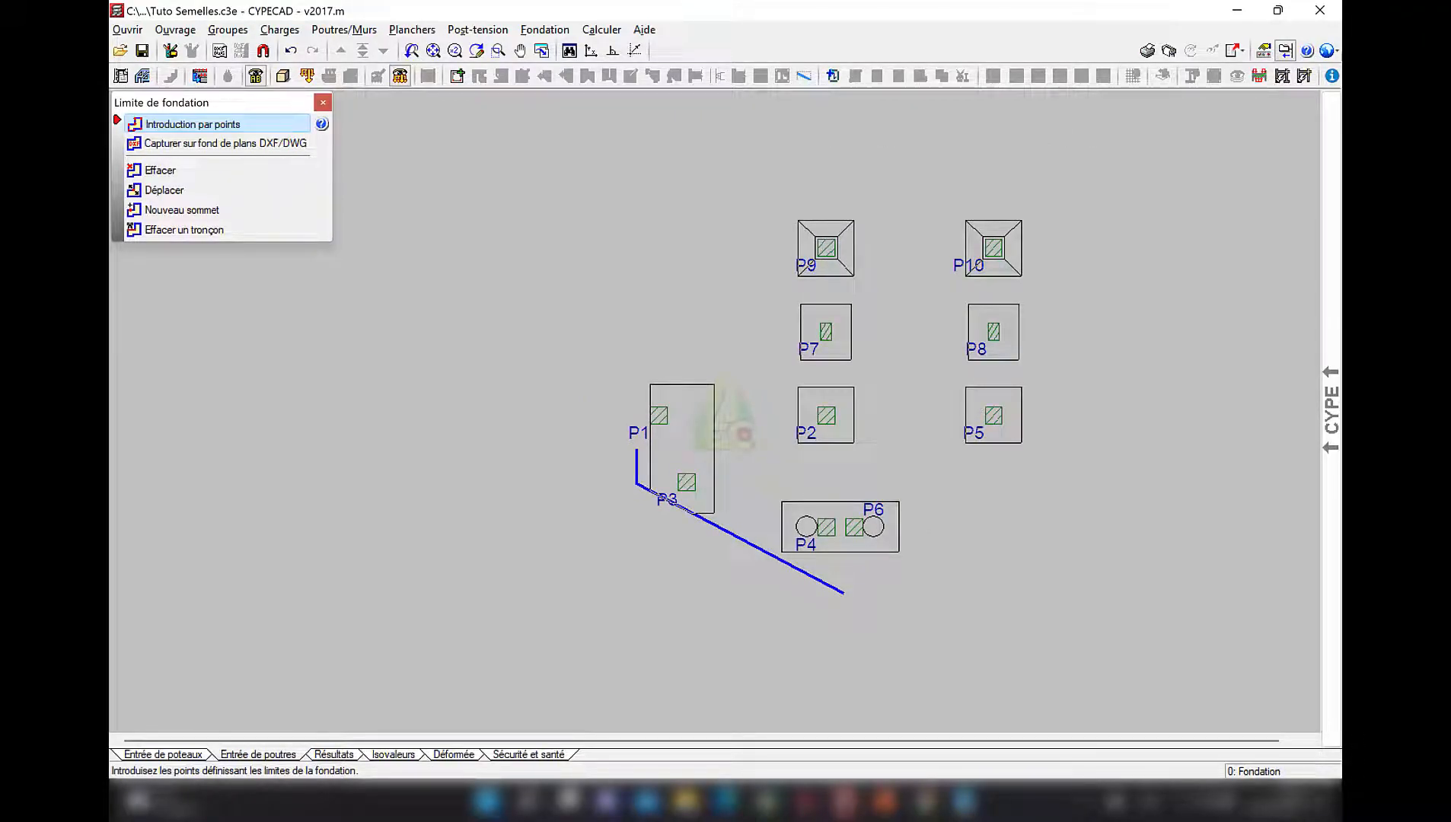
pyautogui.click(544, 29)
pyautogui.click(579, 137)
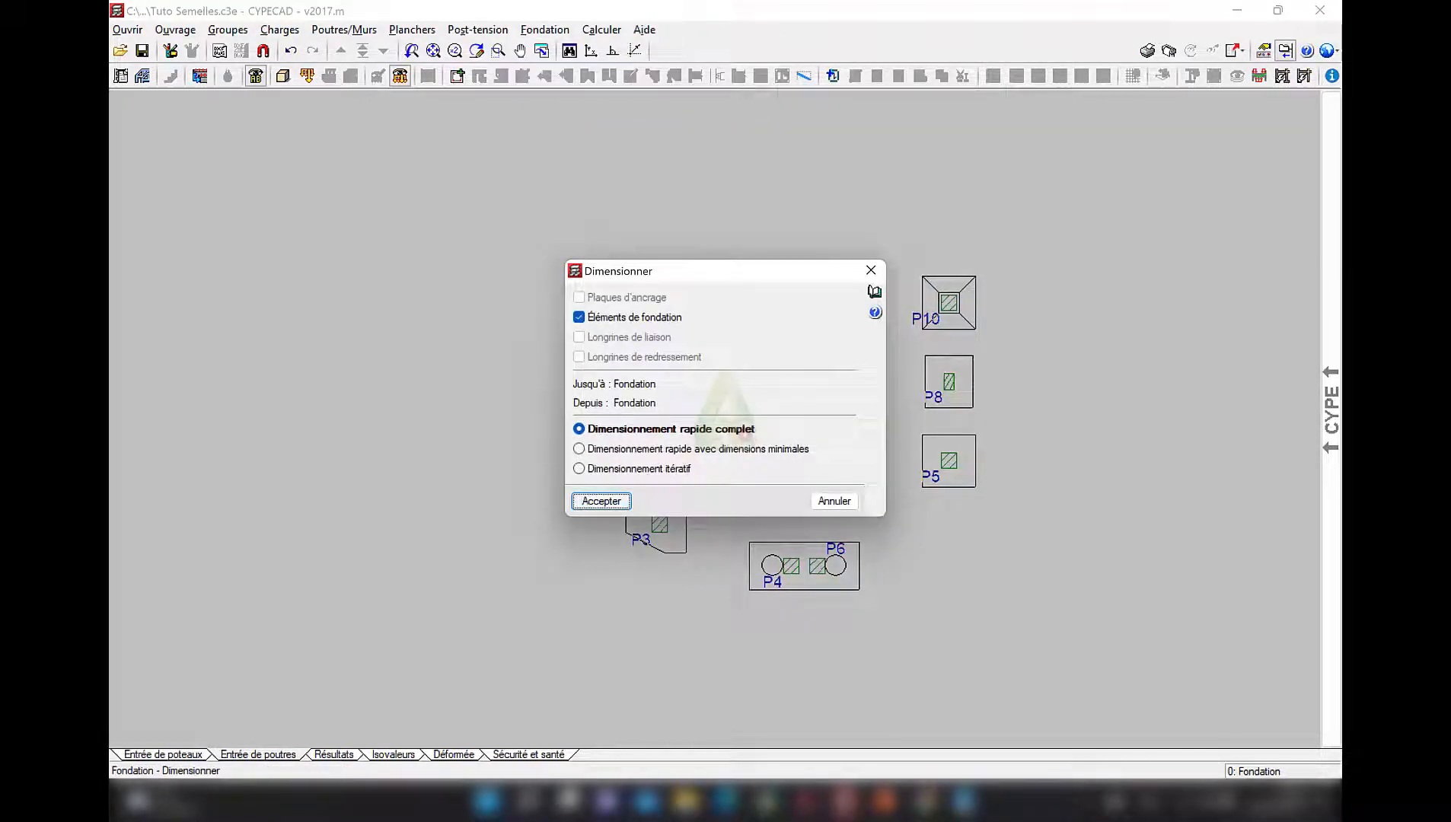
pyautogui.press('Return')
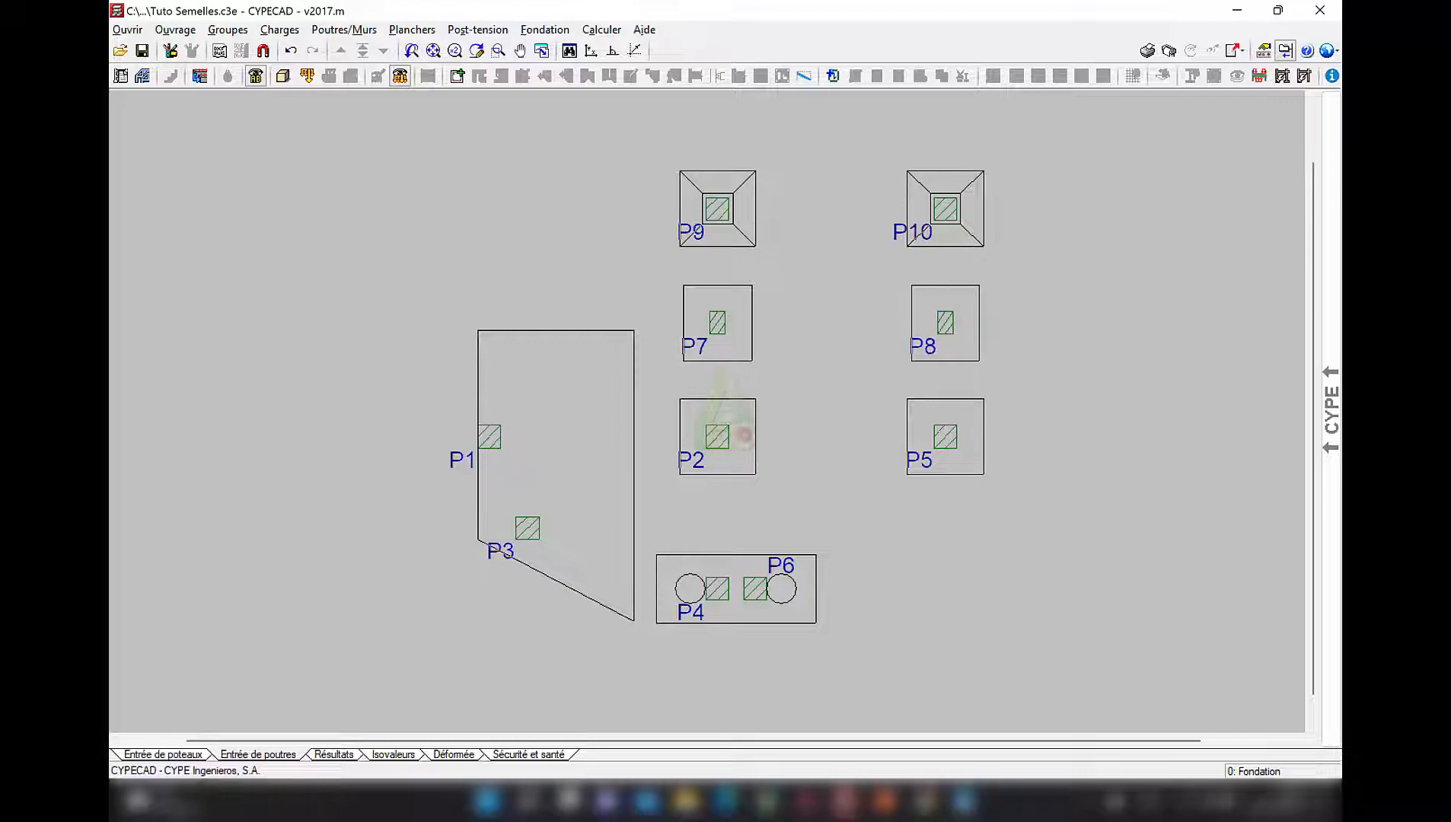
# - Run a complete sizing of the P7 footing trimmed by the foundation limit and keep the resized footing
pyautogui.scroll(-5, 510, 484)
pyautogui.scroll(6, 663, 280)
pyautogui.scroll(2, 717, 281)
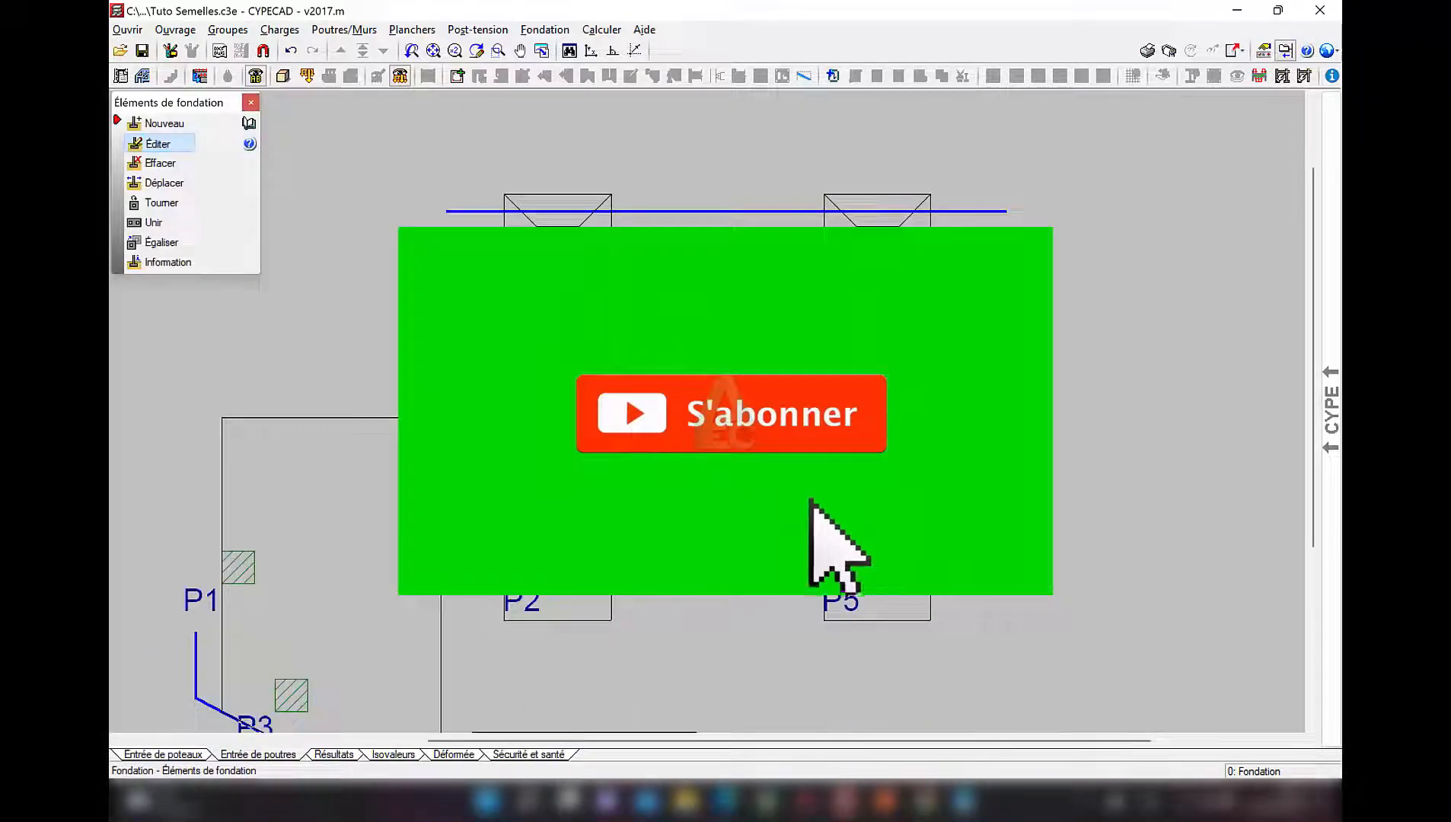
pyautogui.scroll(-3, 726, 427)
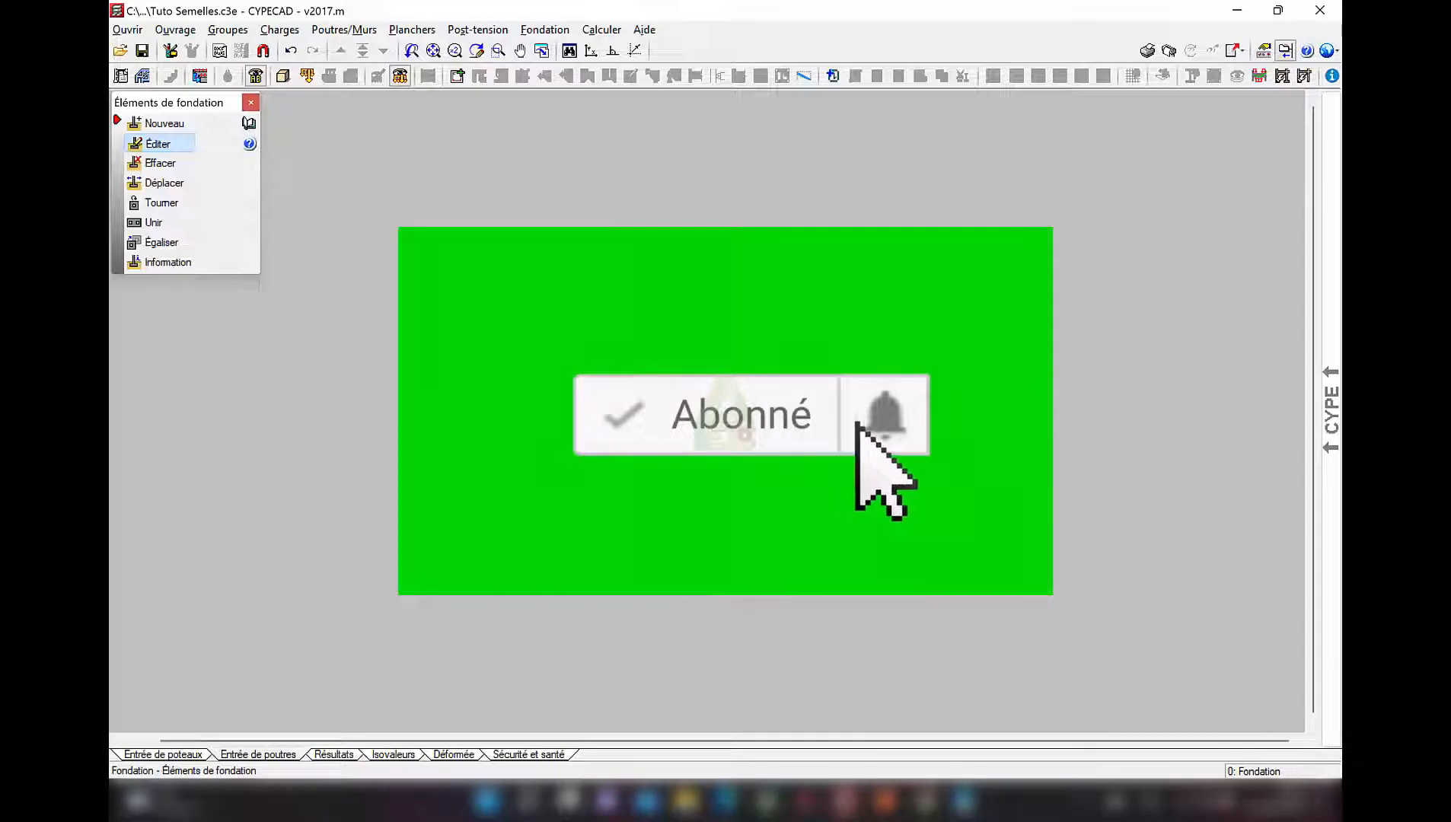
pyautogui.click(726, 426)
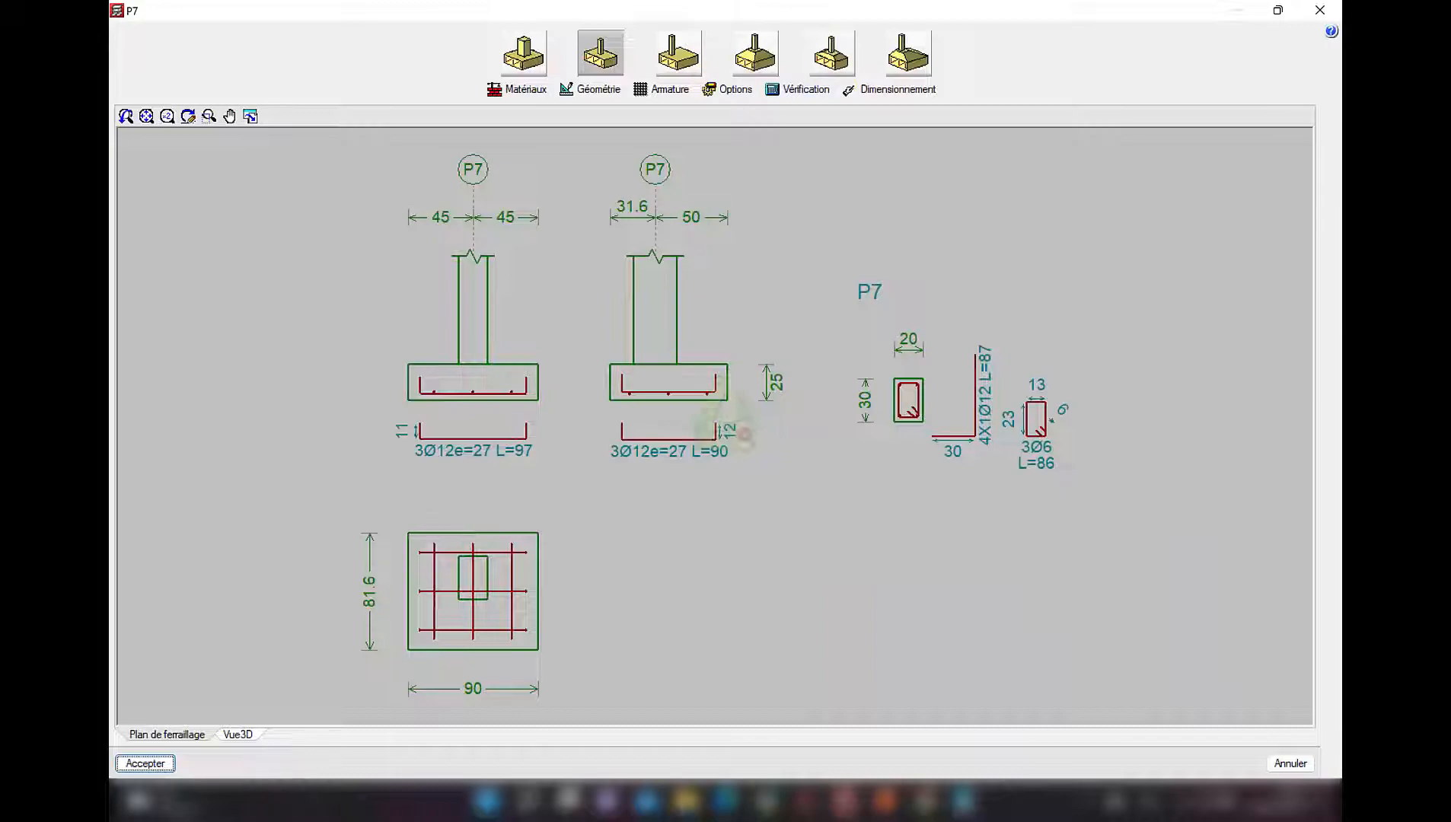
pyautogui.click(889, 90)
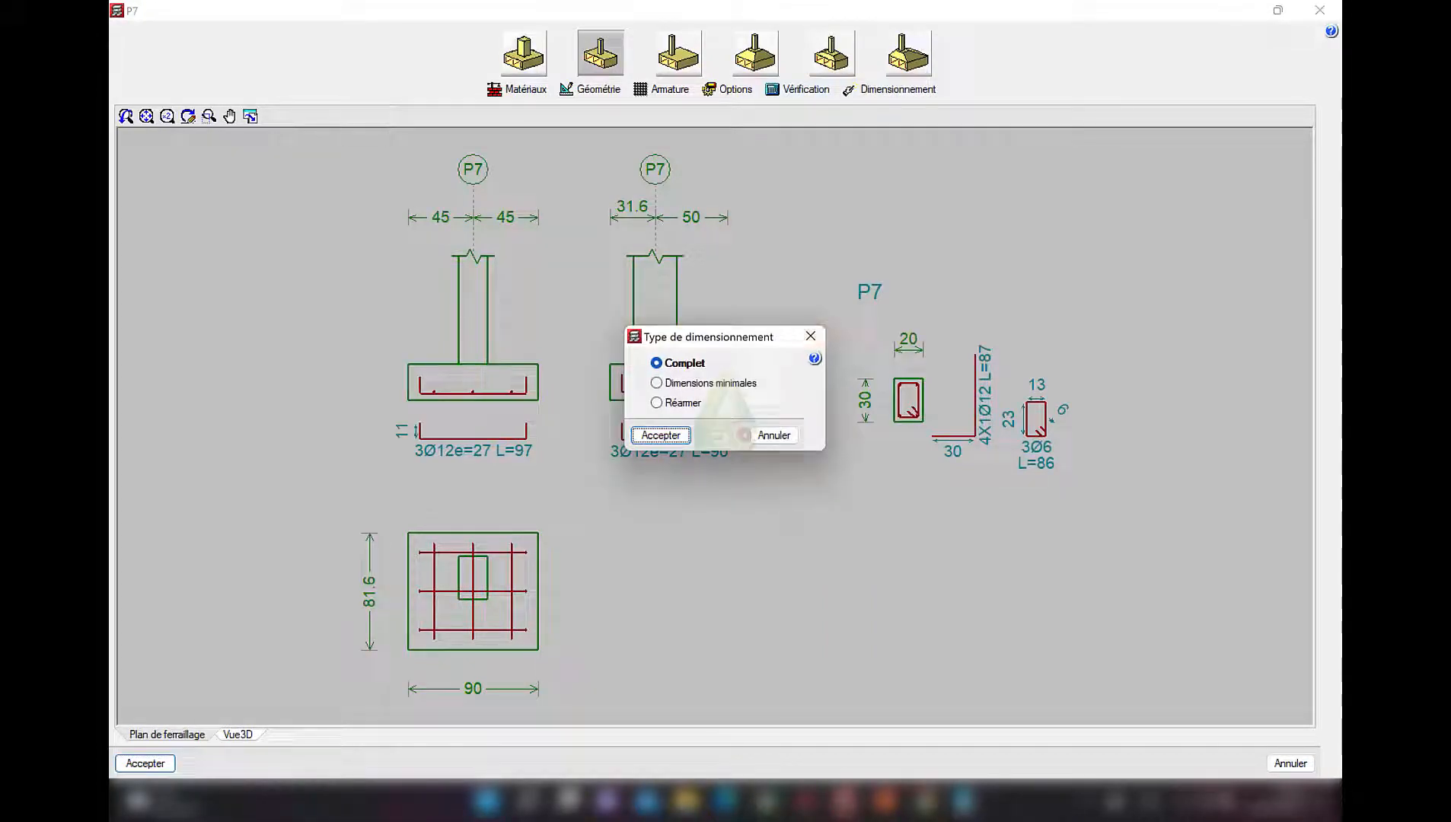
pyautogui.press('Return')
pyautogui.press('Return')
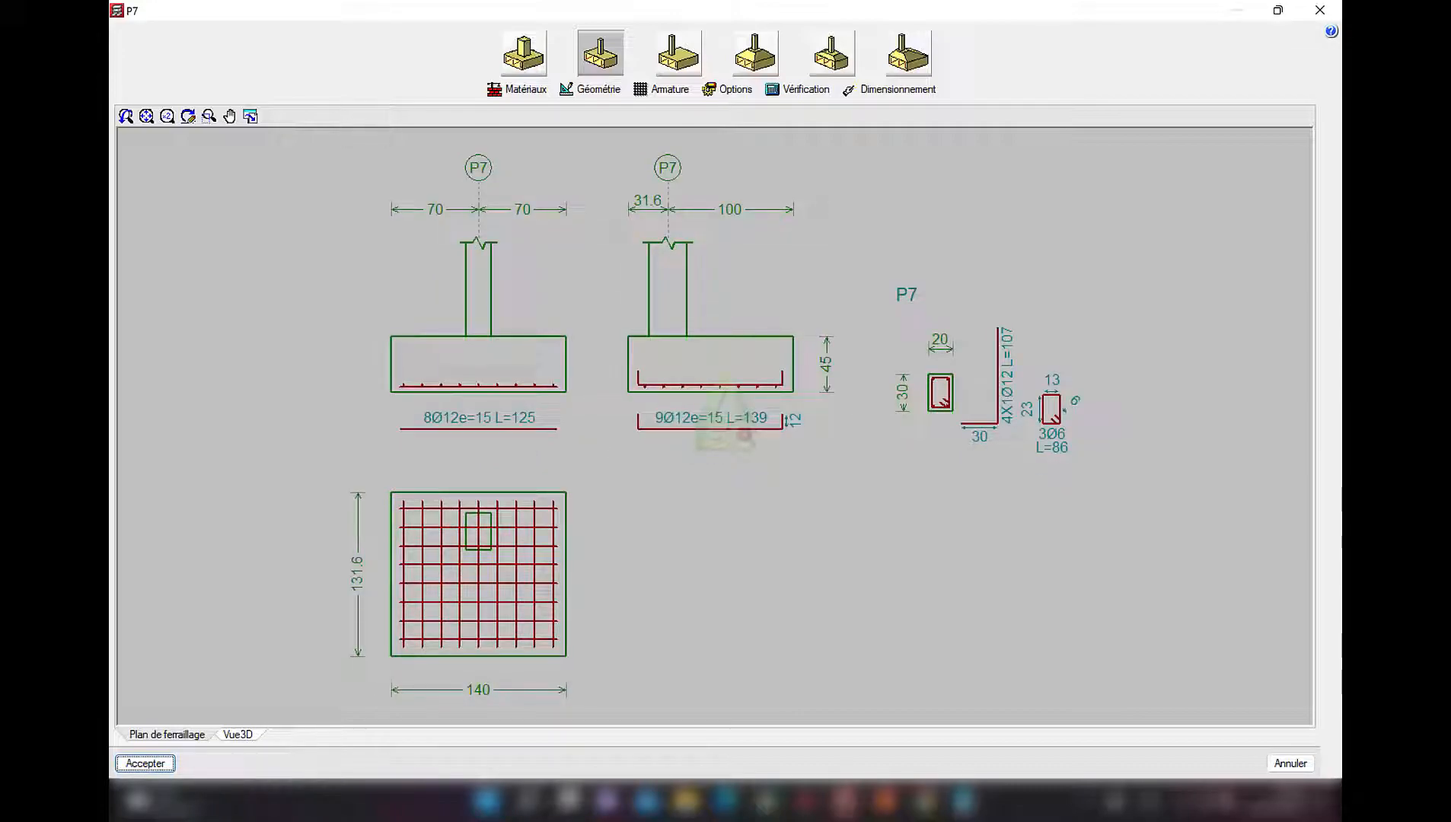
pyautogui.press('Return')
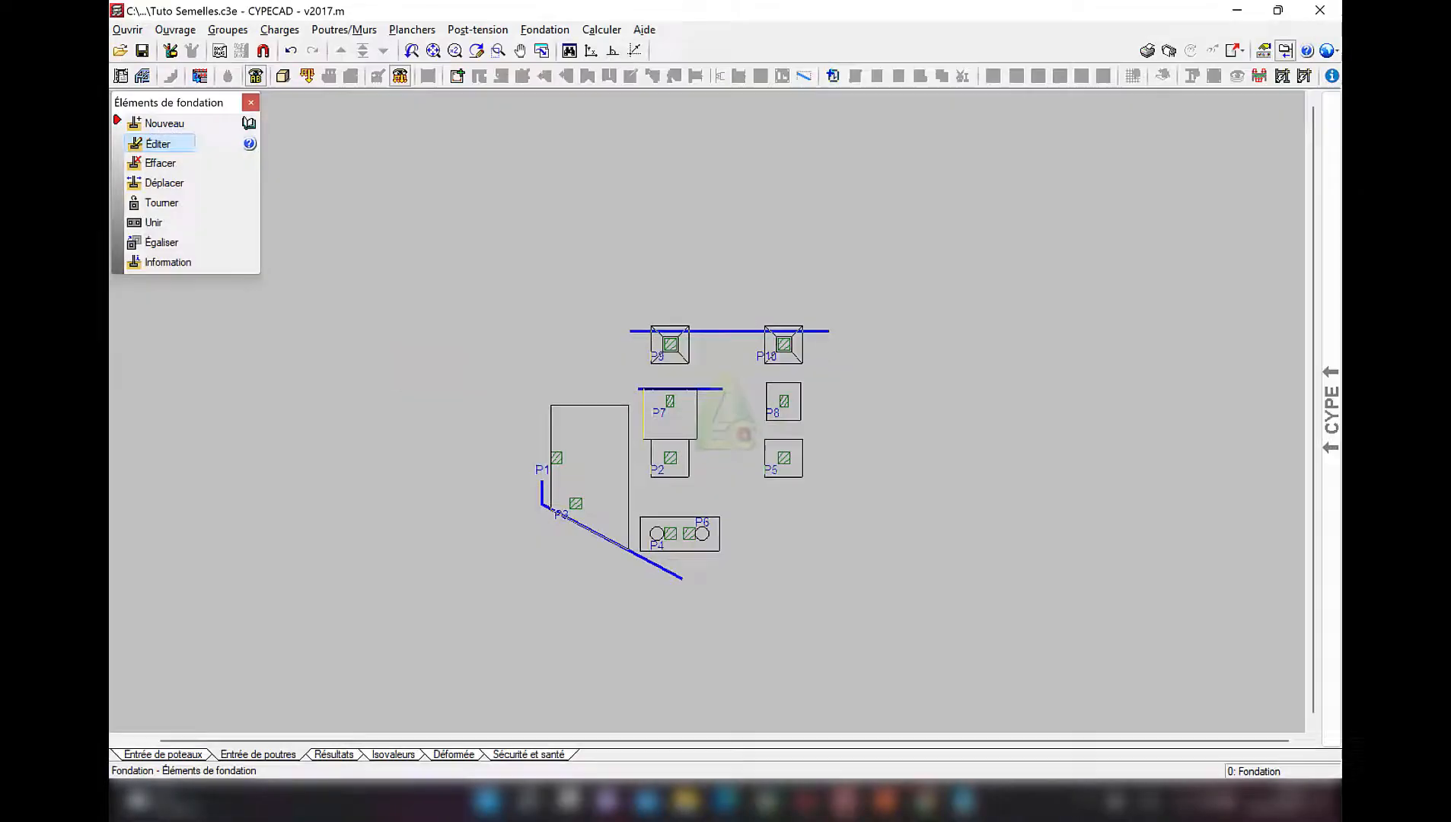
pyautogui.scroll(1, 683, 354)
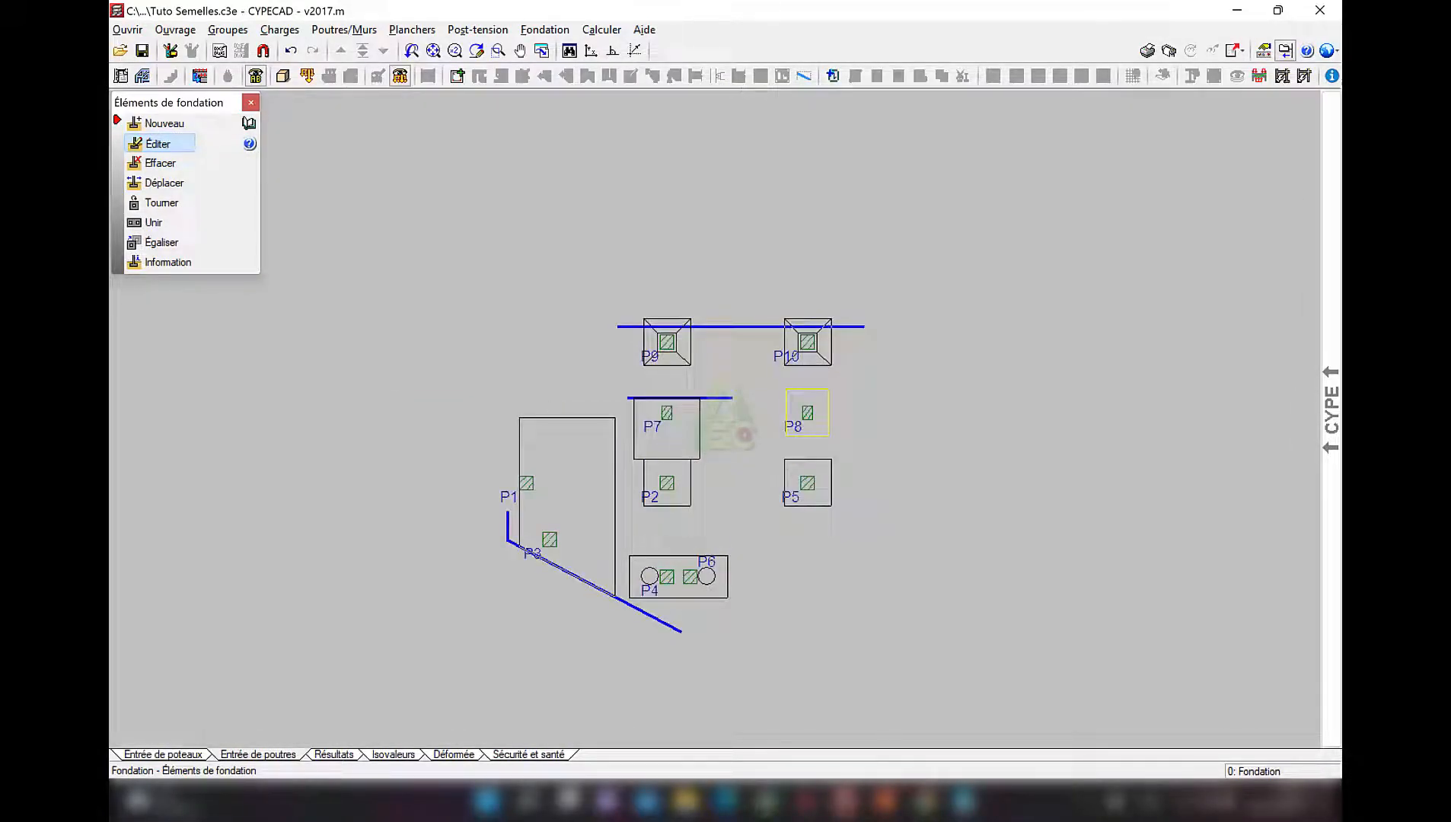
pyautogui.scroll(-1, 795, 335)
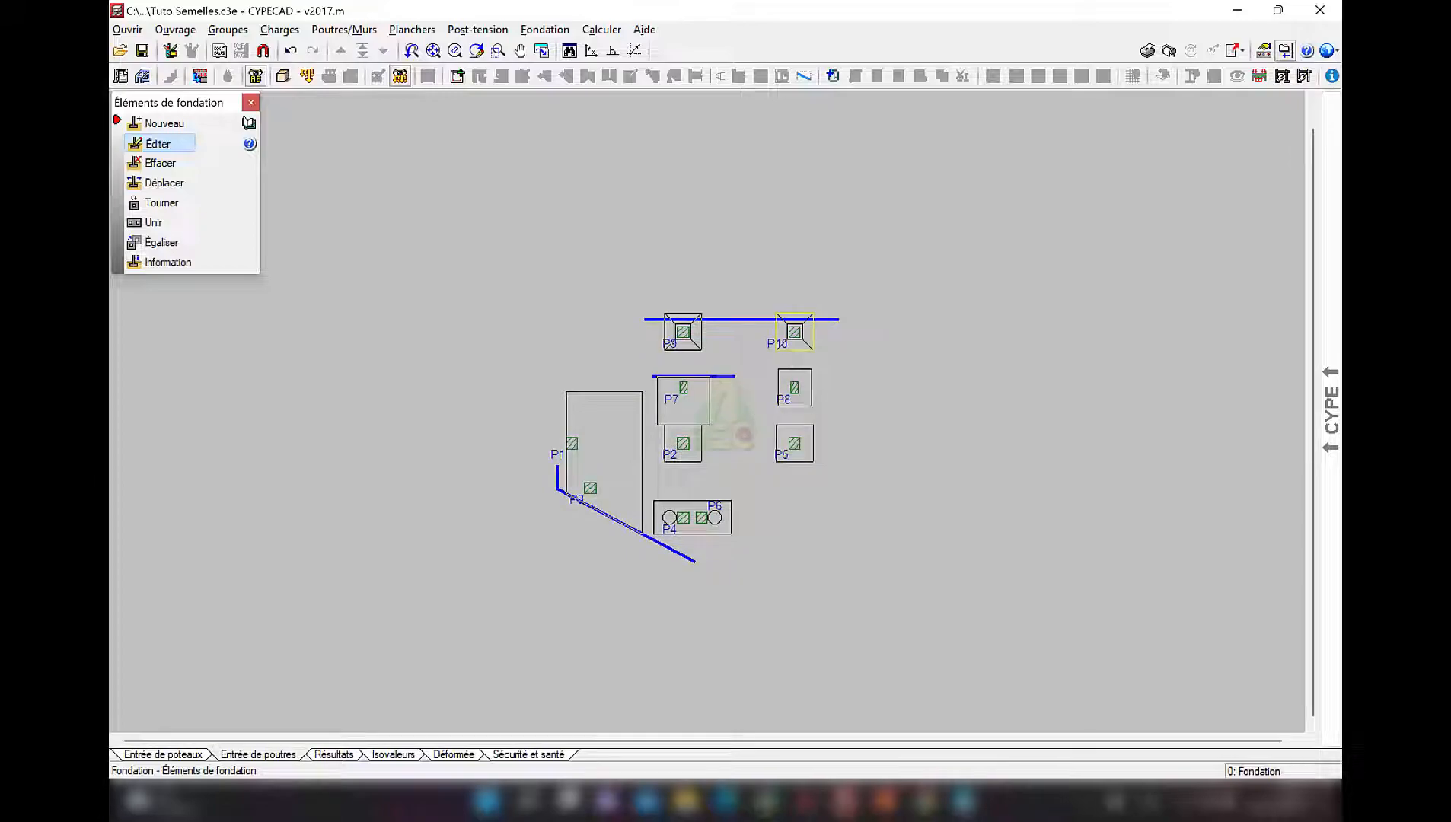
pyautogui.moveTo(607, 461); pyautogui.dragTo(635, 458, button='middle')
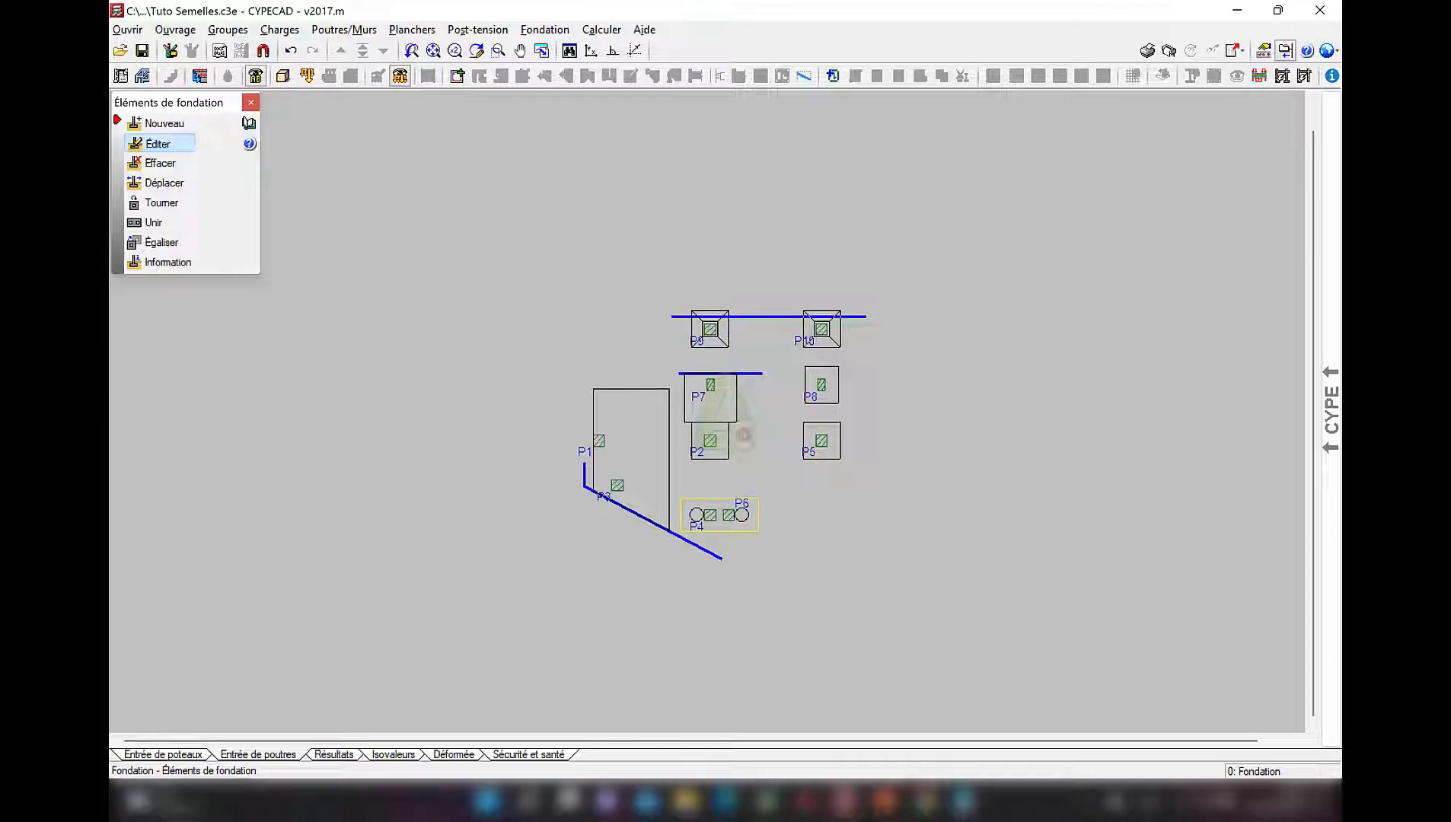
pyautogui.scroll(2, 815, 358)
pyautogui.scroll(2, 673, 326)
pyautogui.moveTo(701, 440); pyautogui.dragTo(661, 373, button='middle')
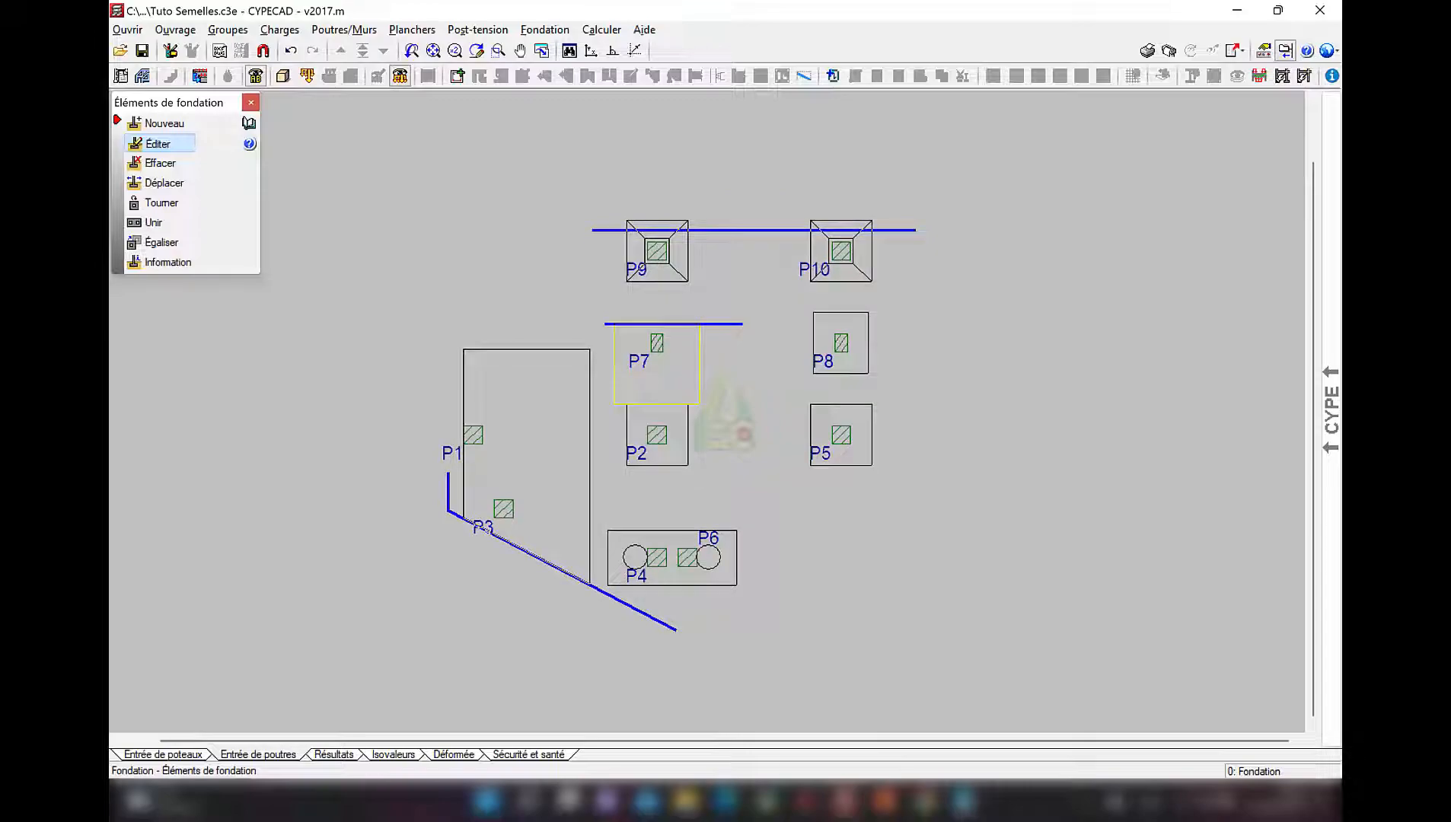